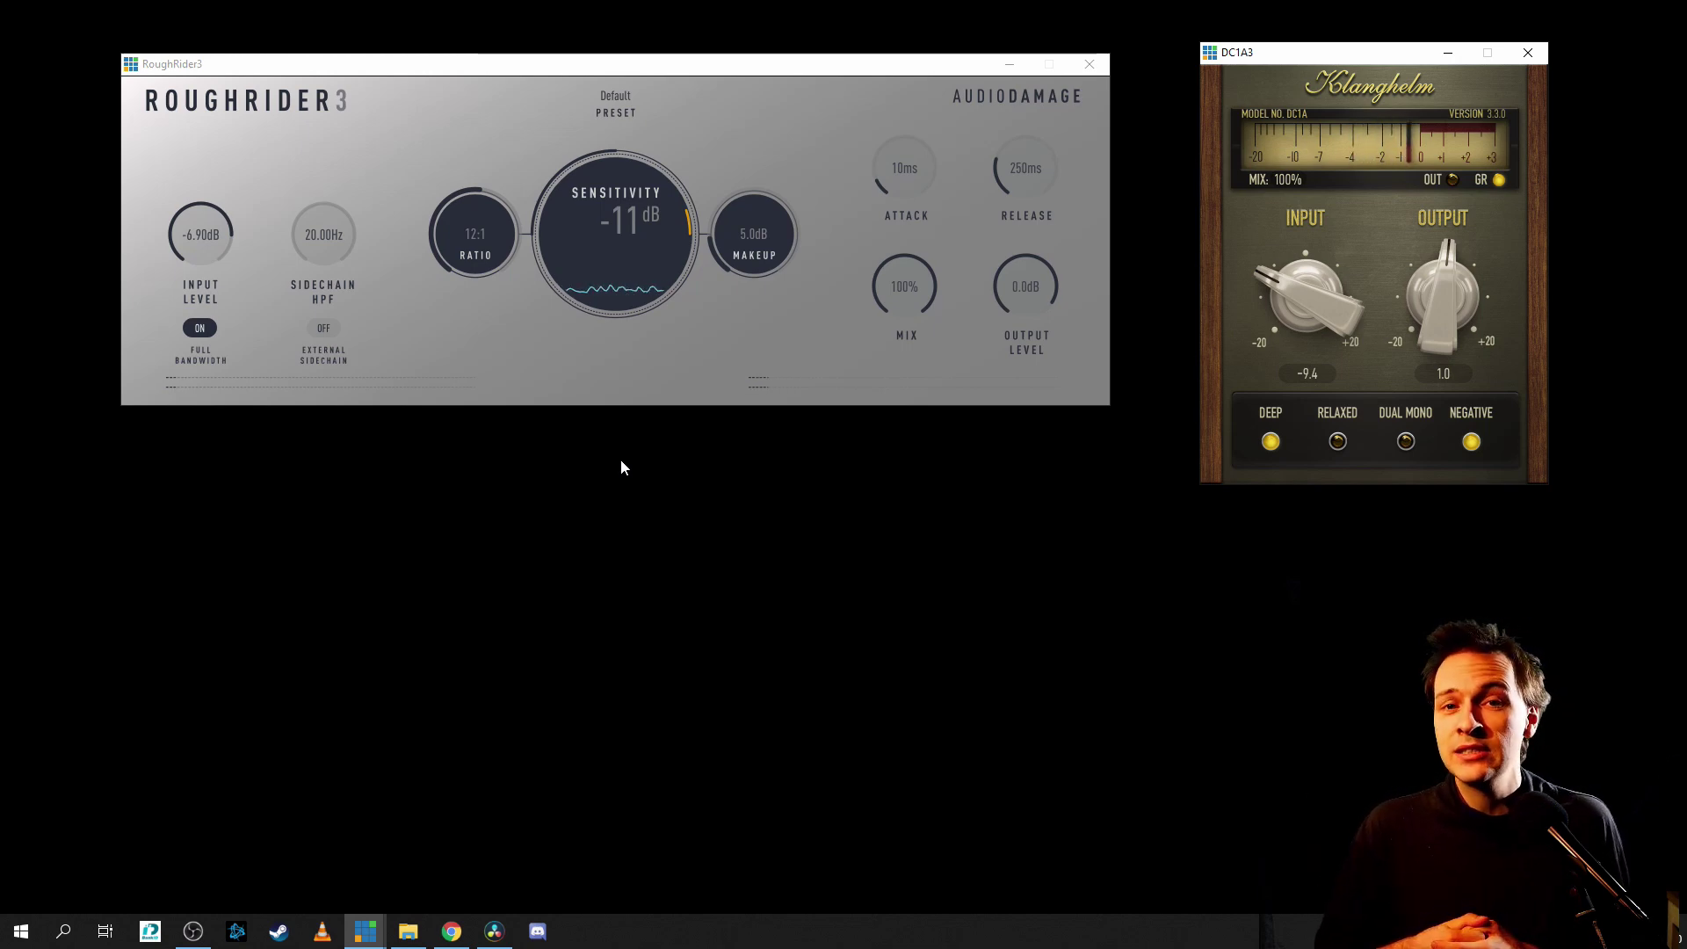
Dial RoughRider3 to 5.00dB input, 155:1 ratio, 14ms attack and -15dB sensitivity, then nudge DC1A3's Output
scroll(1295, 292, "down", 3)
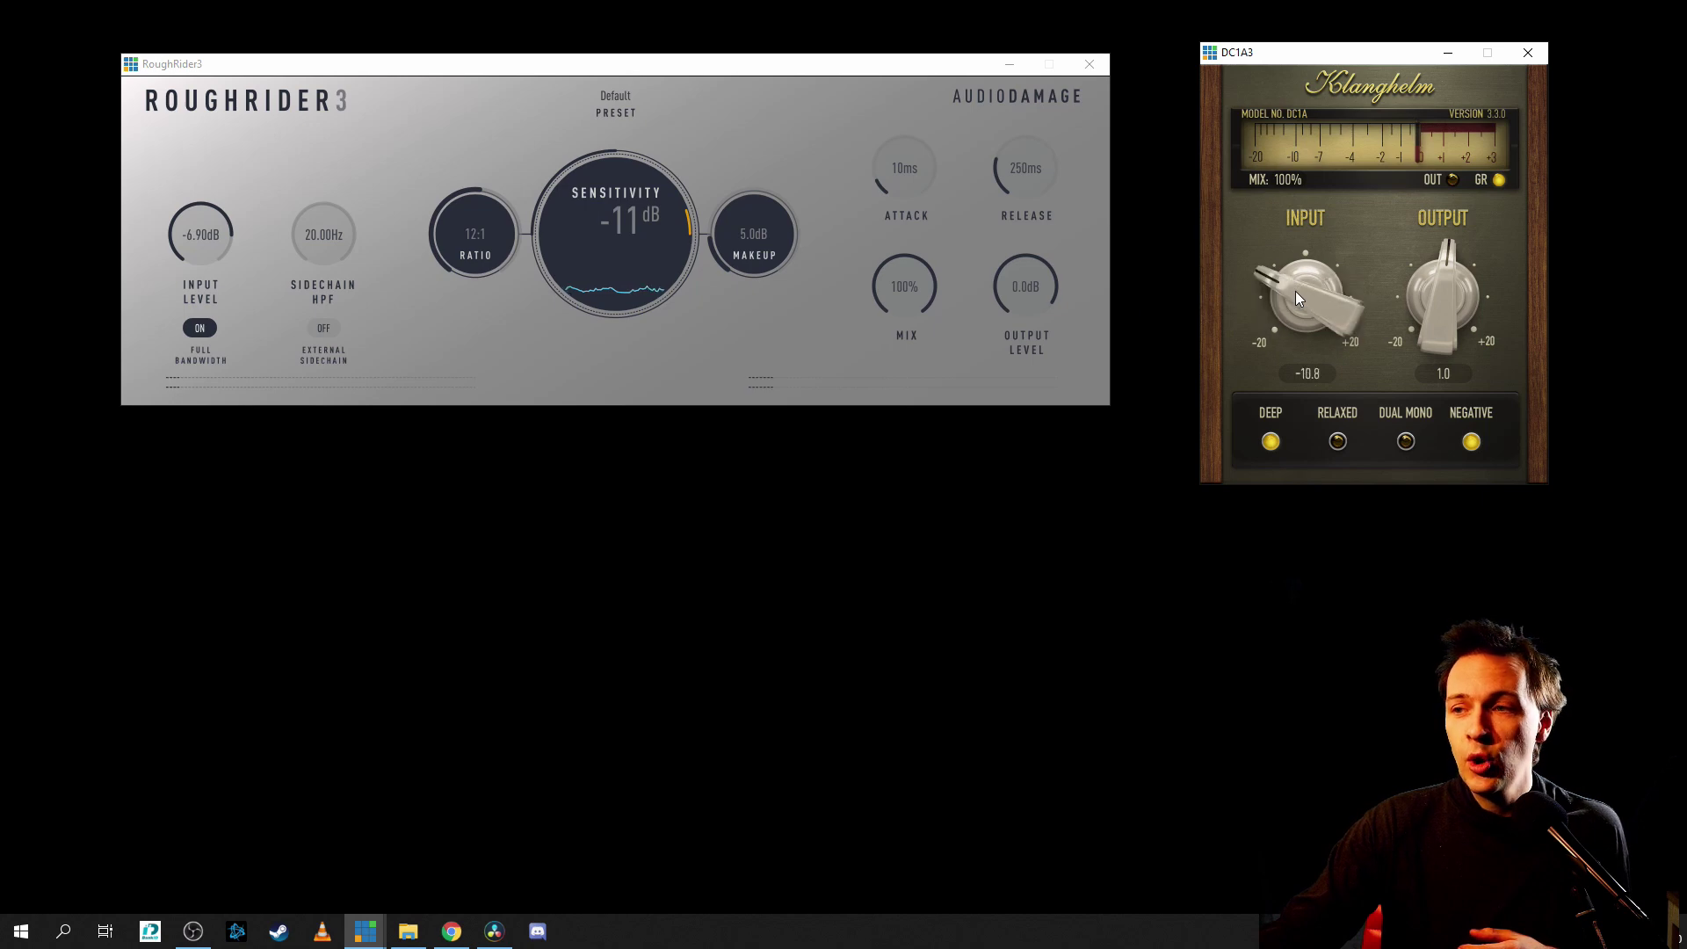
scroll(1299, 291, "up", 3)
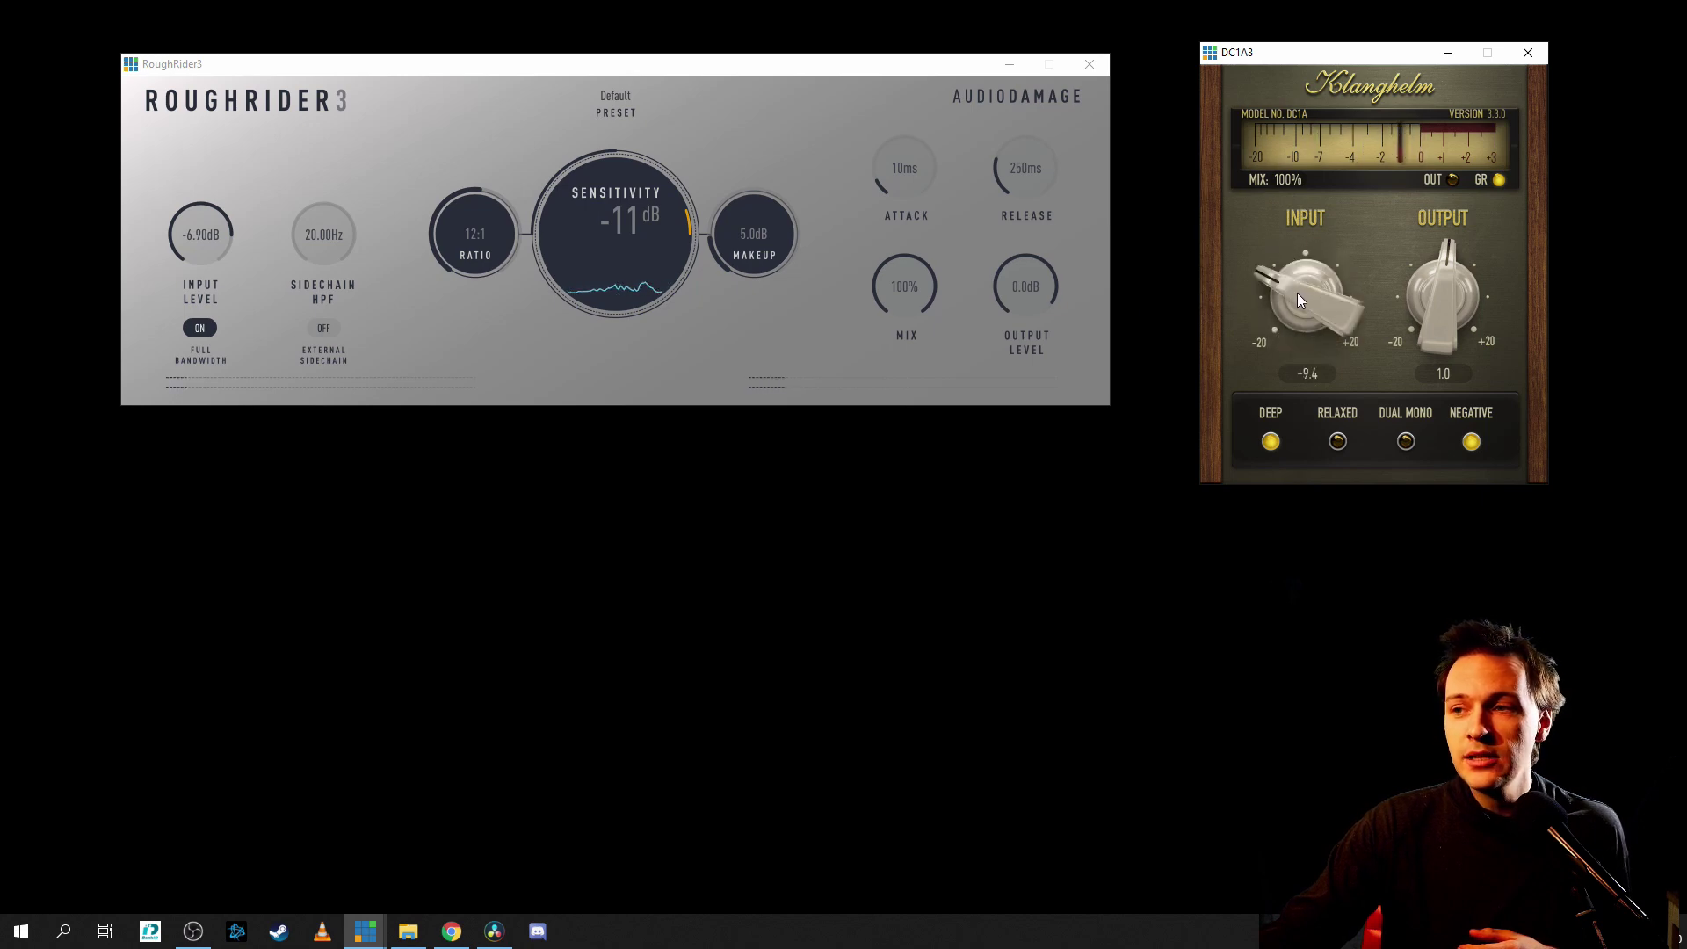
scroll(604, 260, "up", 5)
scroll(610, 258, "down", 10)
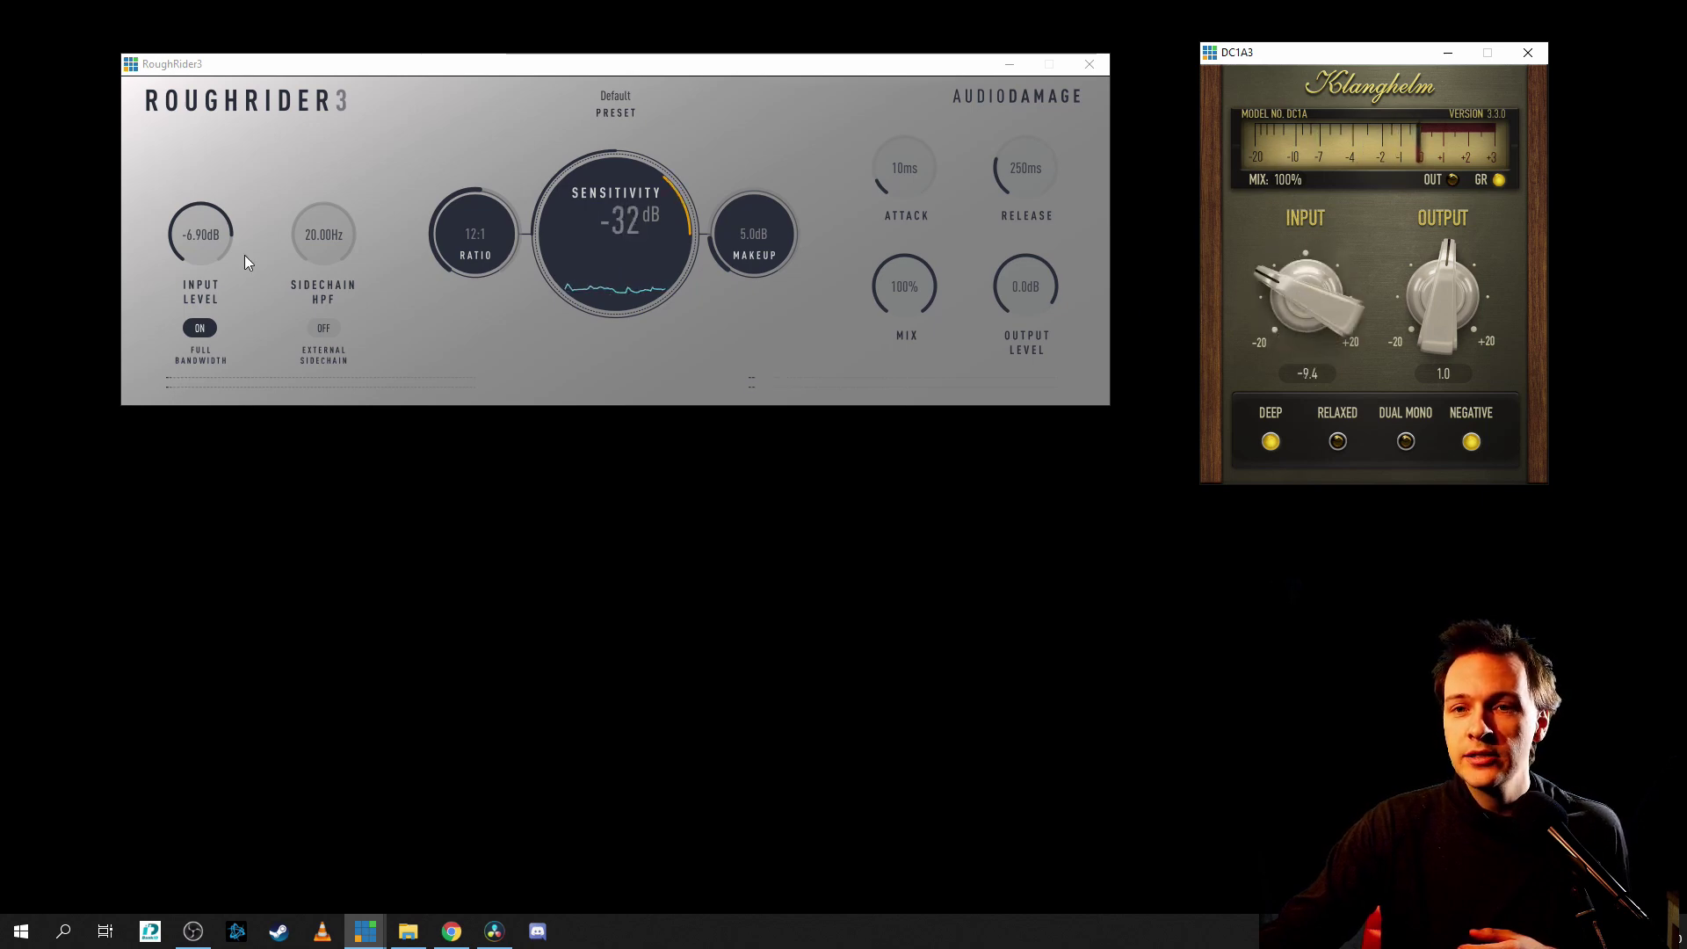
scroll(209, 235, "down", 5)
scroll(207, 235, "up", 11)
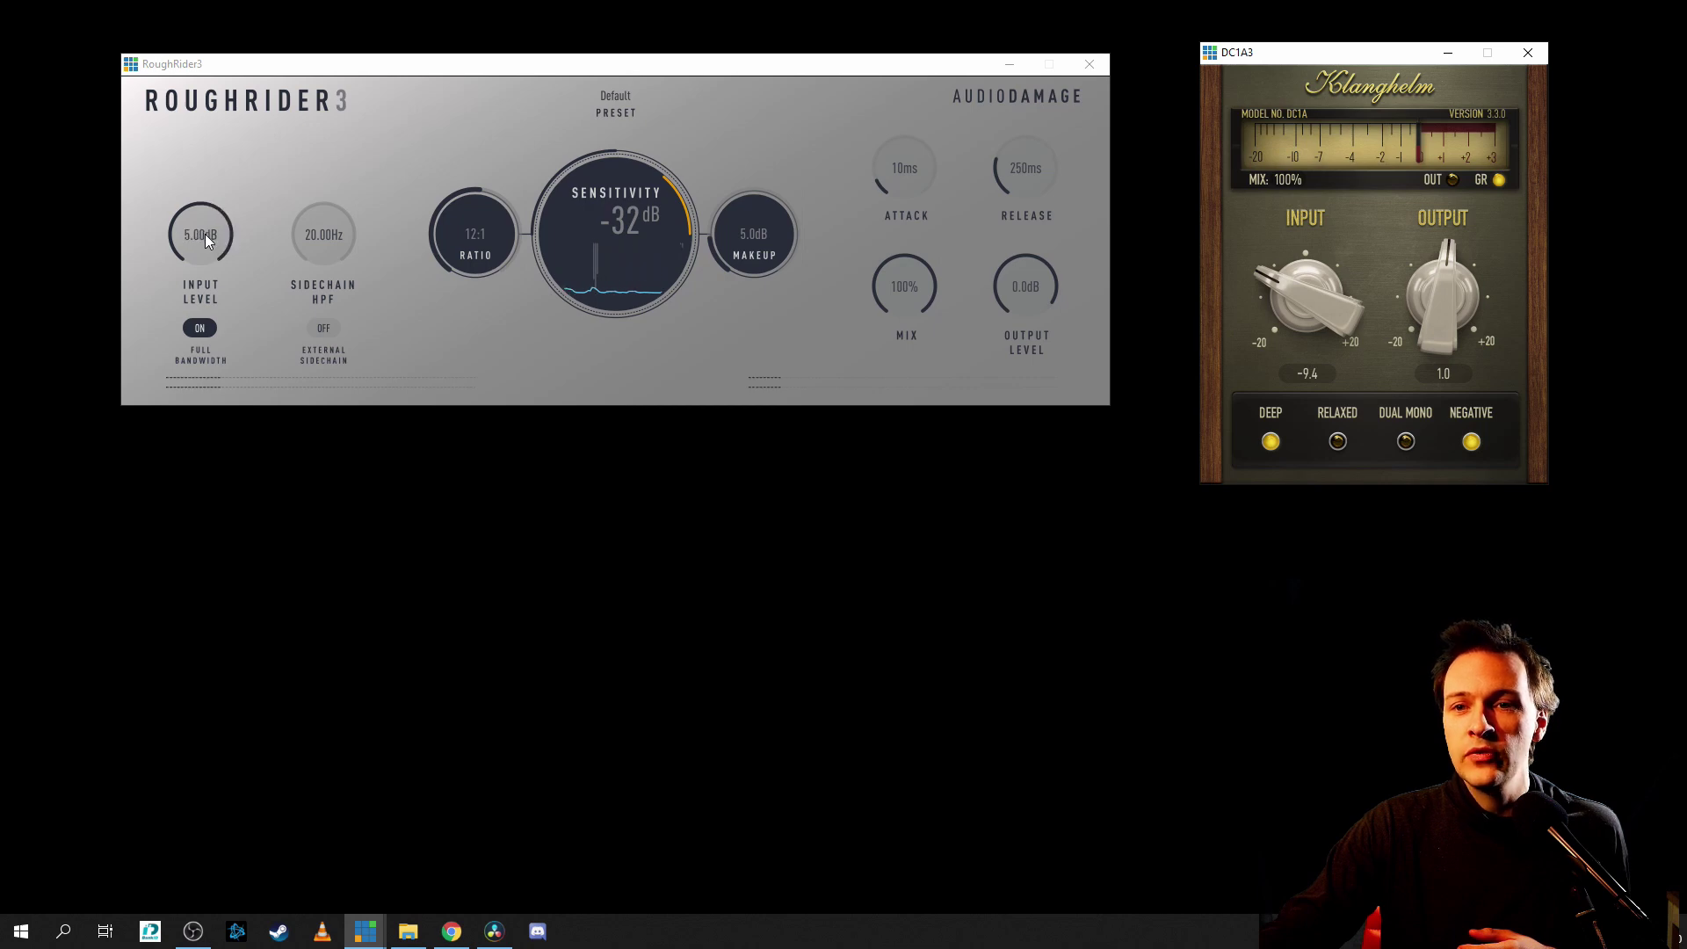
scroll(456, 235, "up", 10)
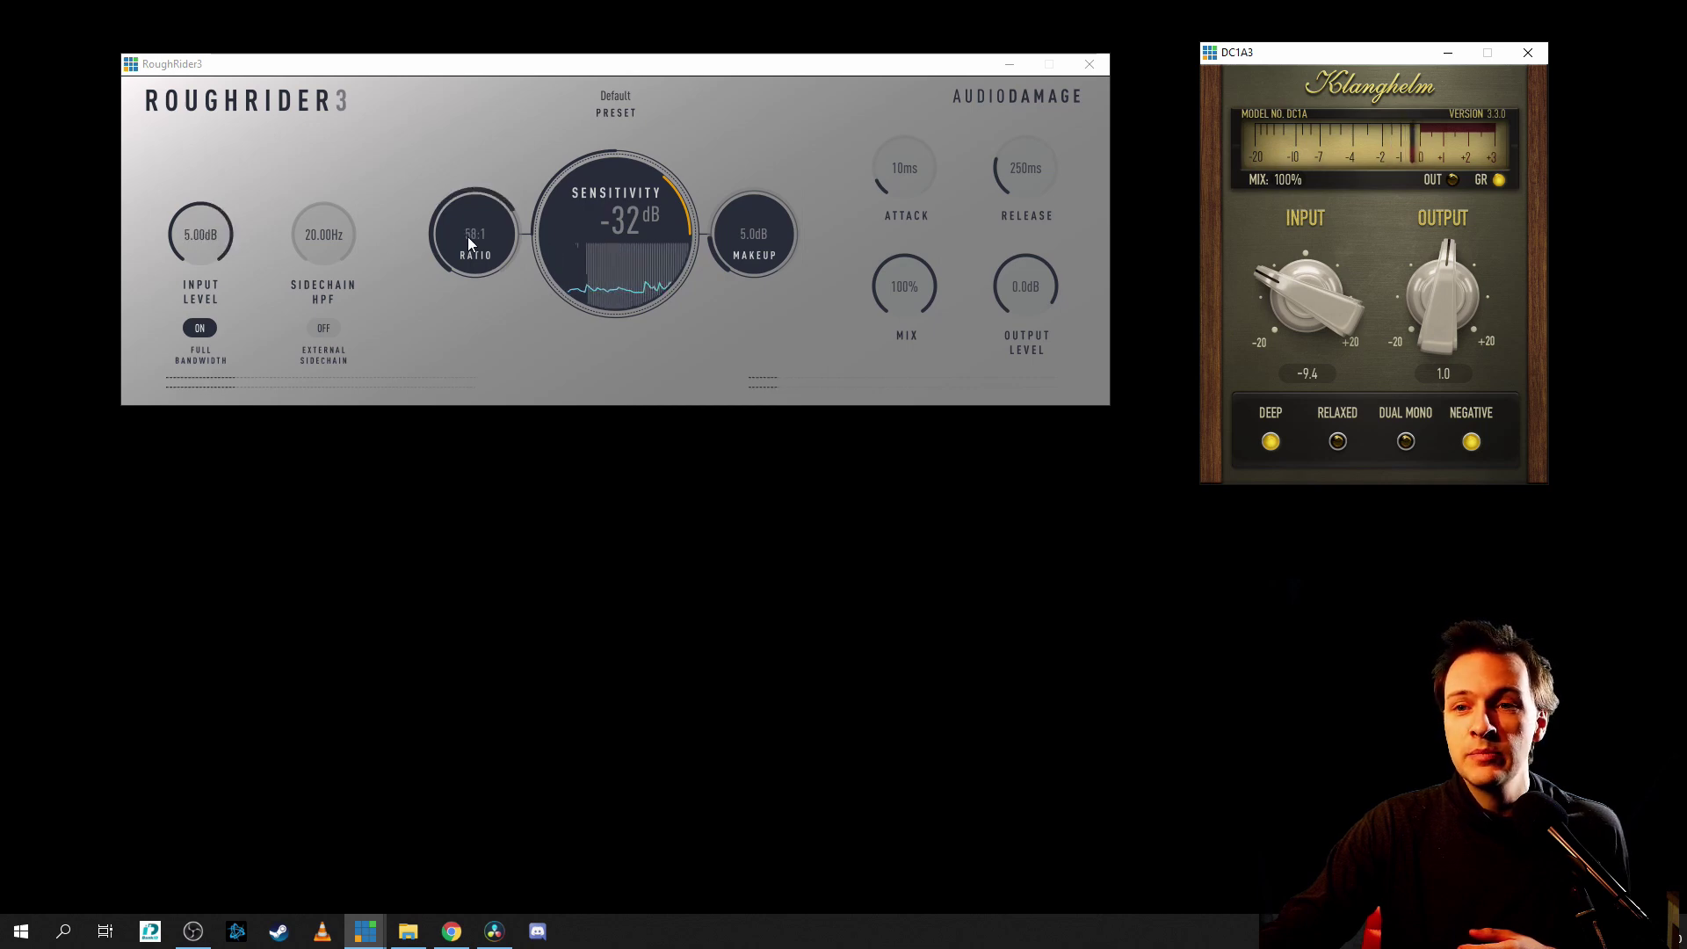
scroll(910, 174, "up", 2)
scroll(640, 246, "down", 6)
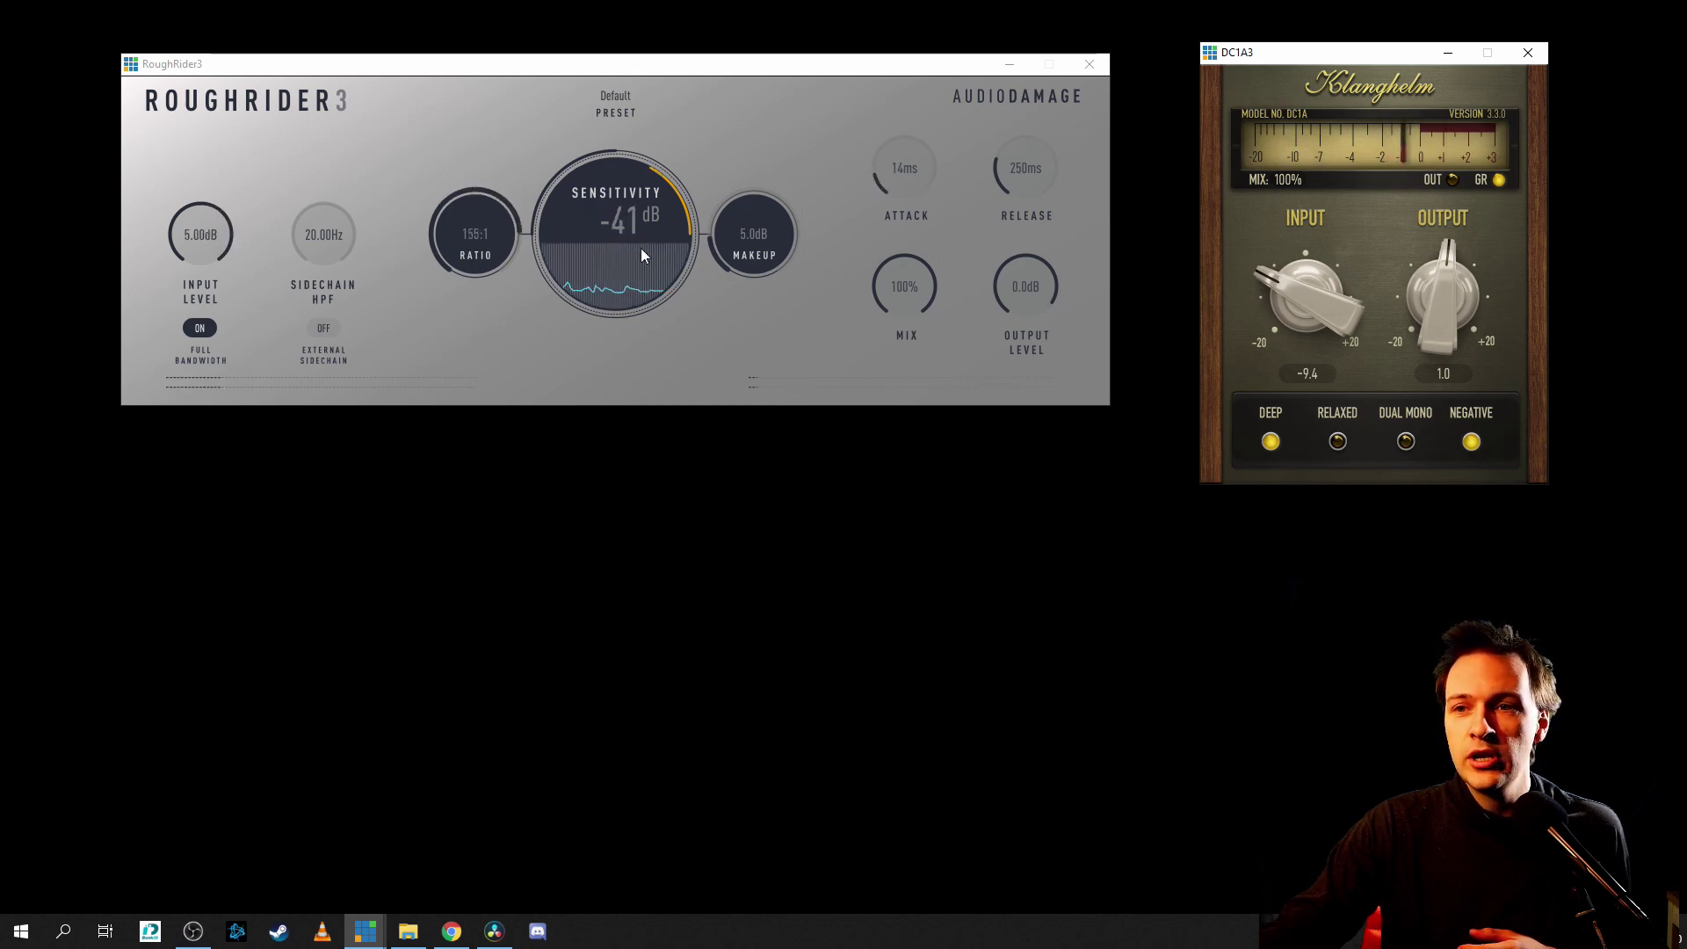
scroll(636, 241, "up", 7)
scroll(635, 236, "up", 10)
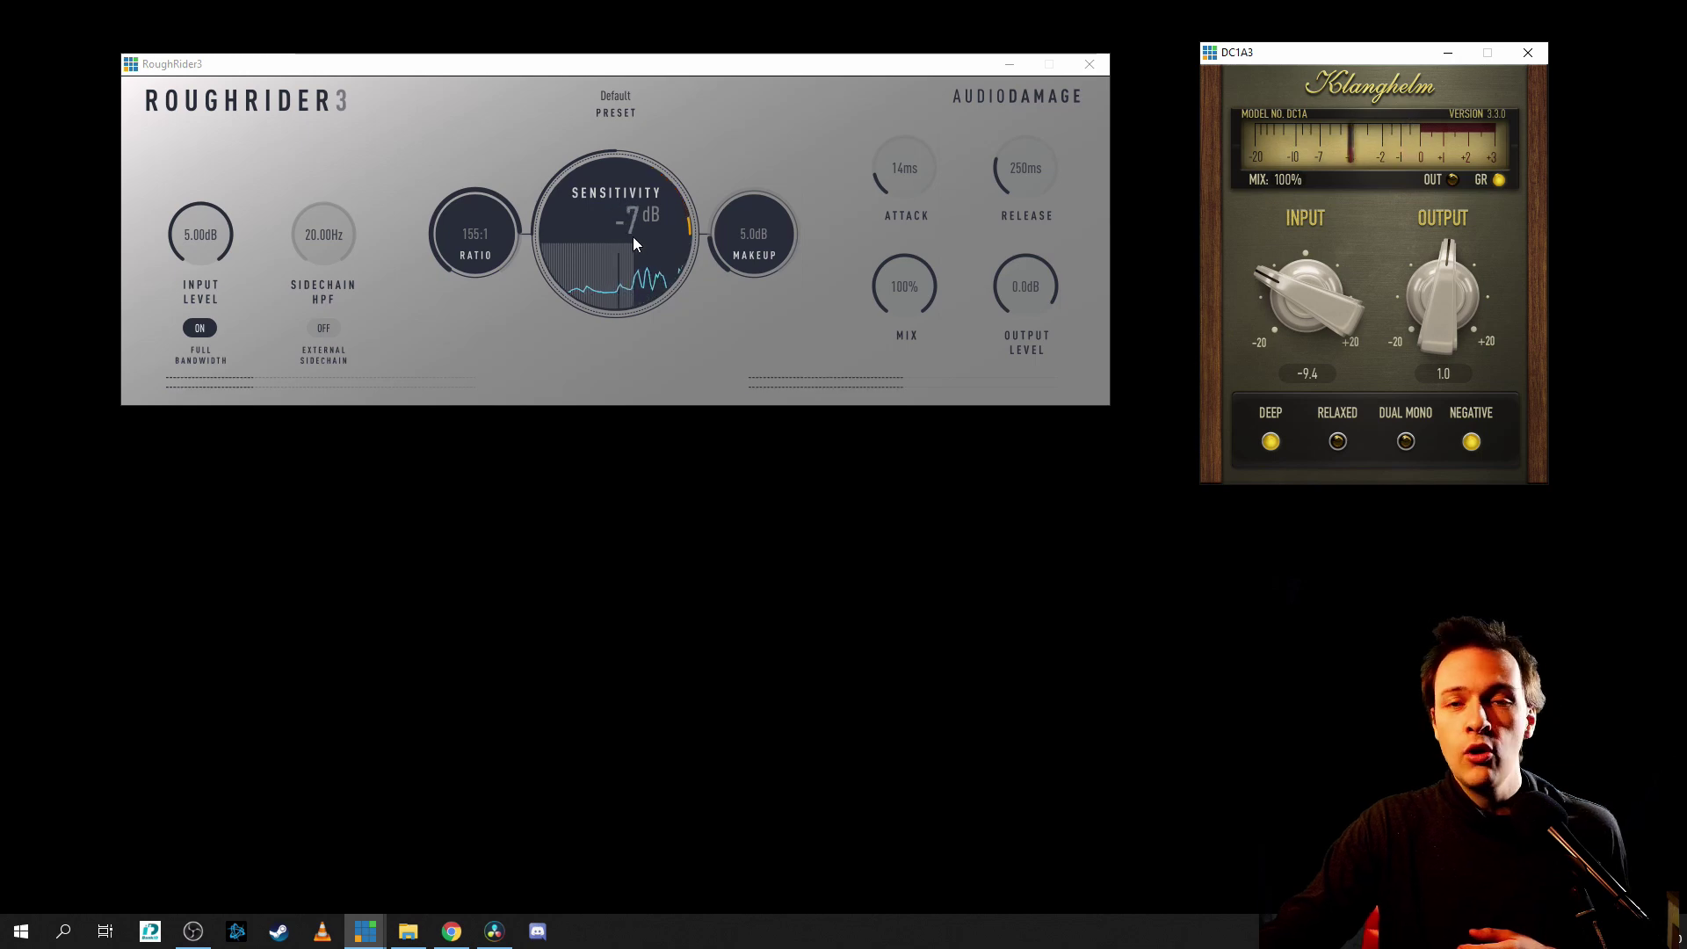
scroll(638, 250, "down", 4)
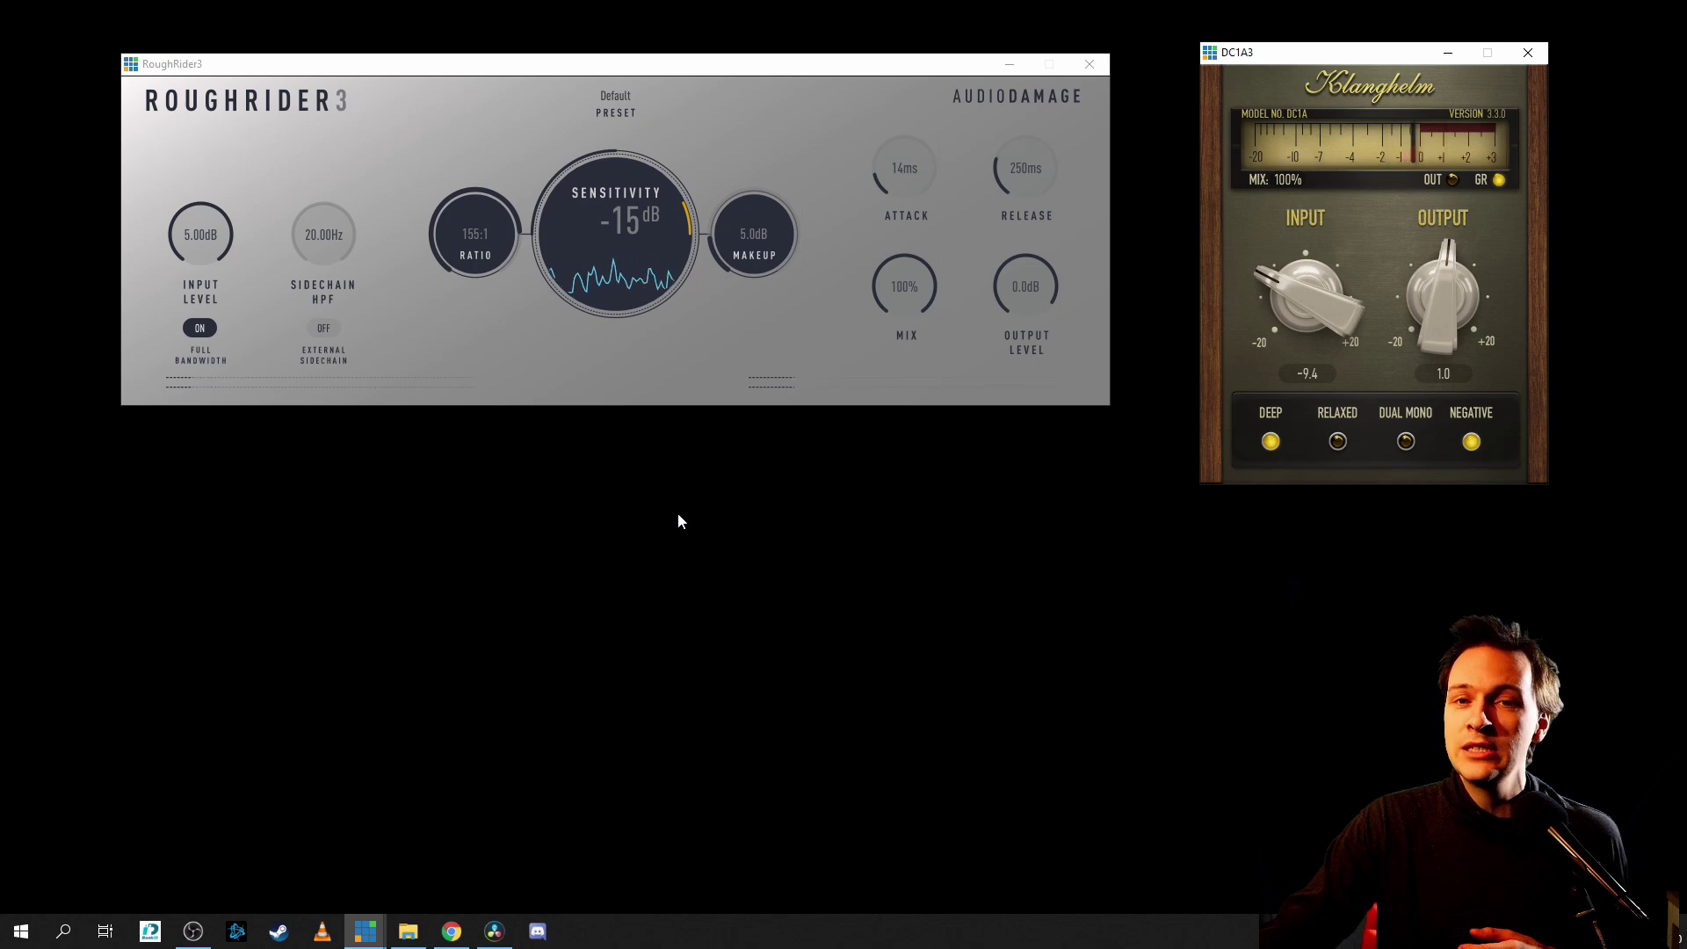
scroll(1433, 299, "down", 5)
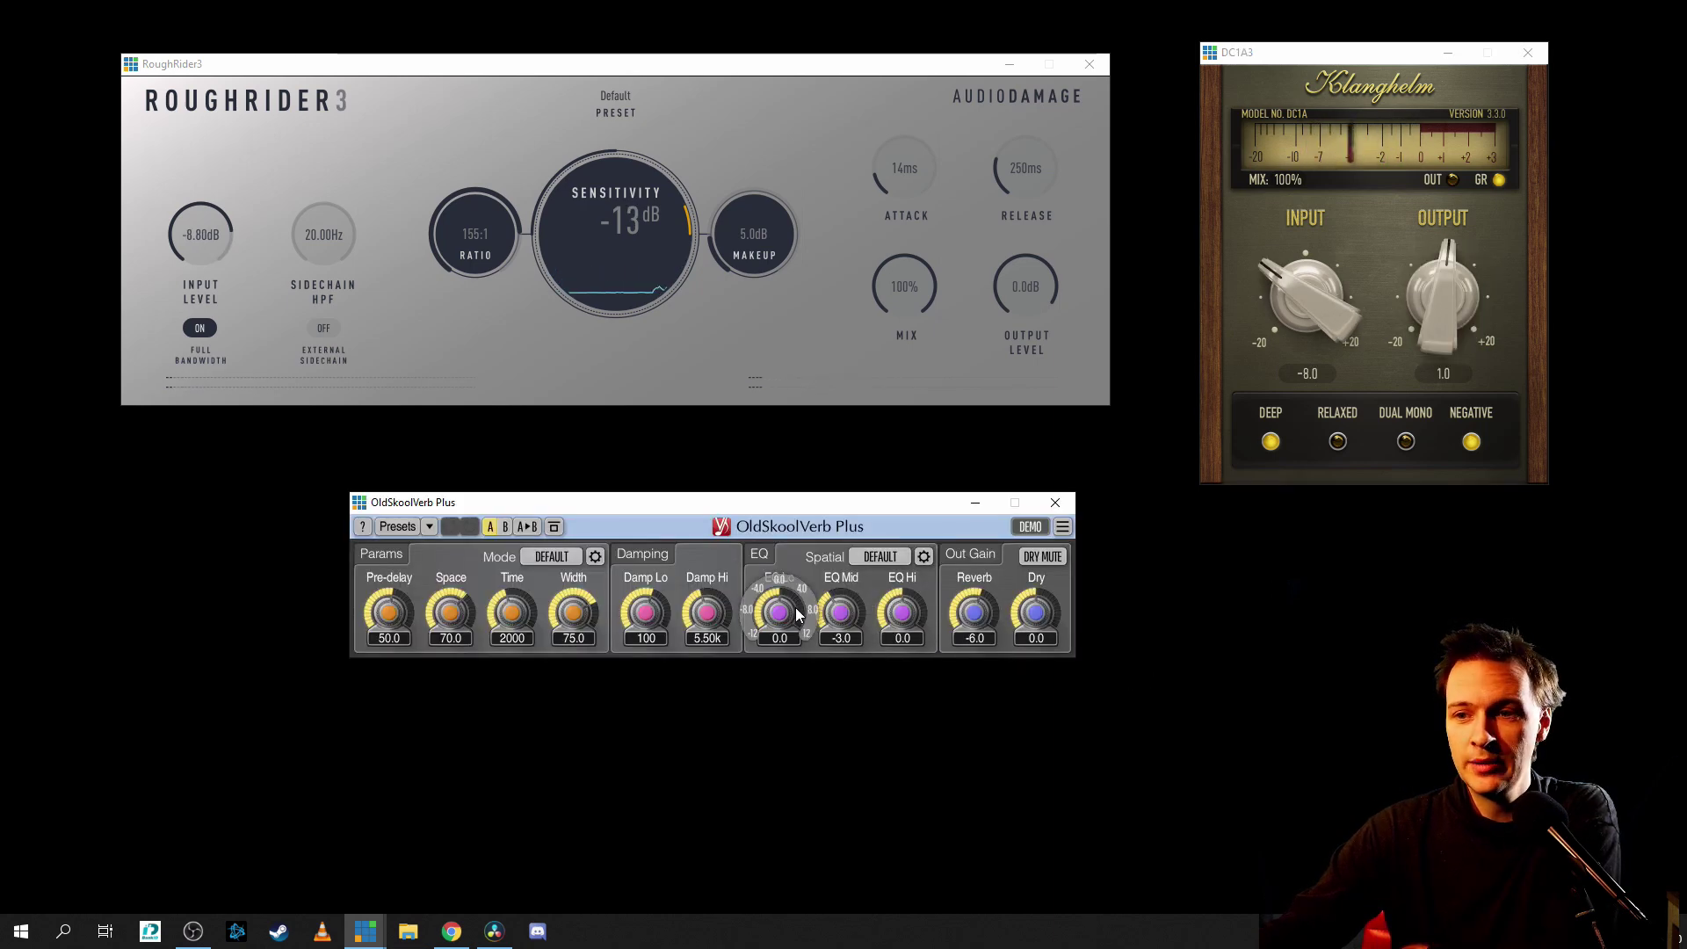
Adjust the OldSkoolVerb Plus knobs, then uncheck that plugin and close Audio Input 1's audio settings
scroll(799, 615, "up", 3)
scroll(720, 623, "down", 2)
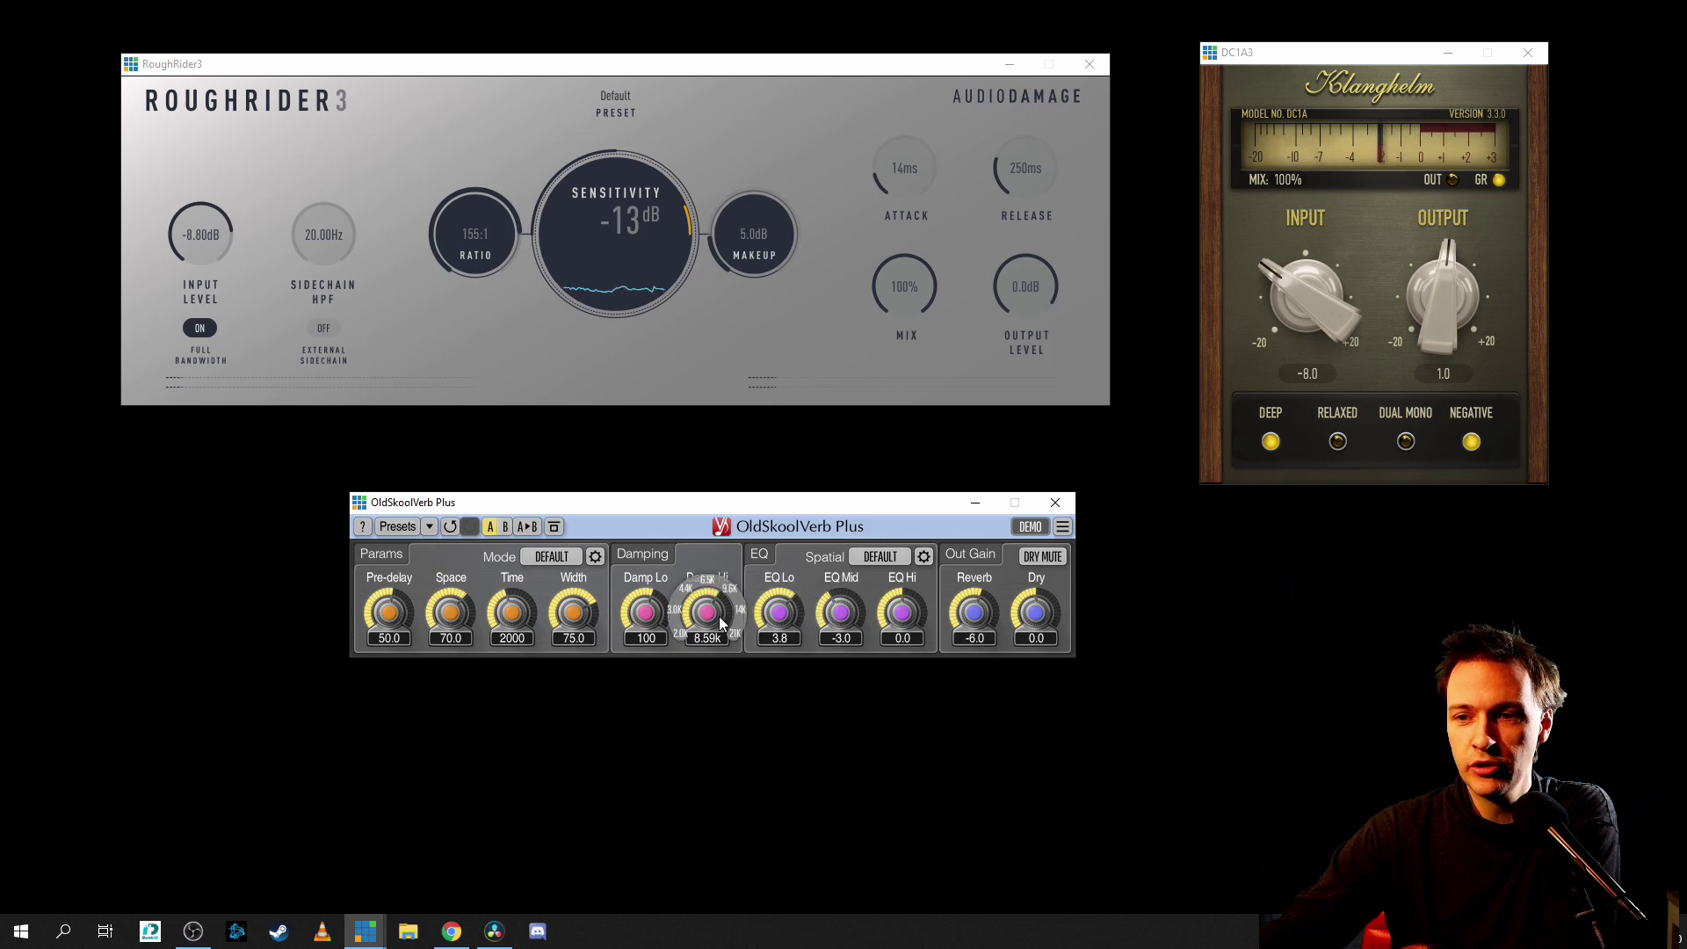
scroll(846, 613, "up", 1)
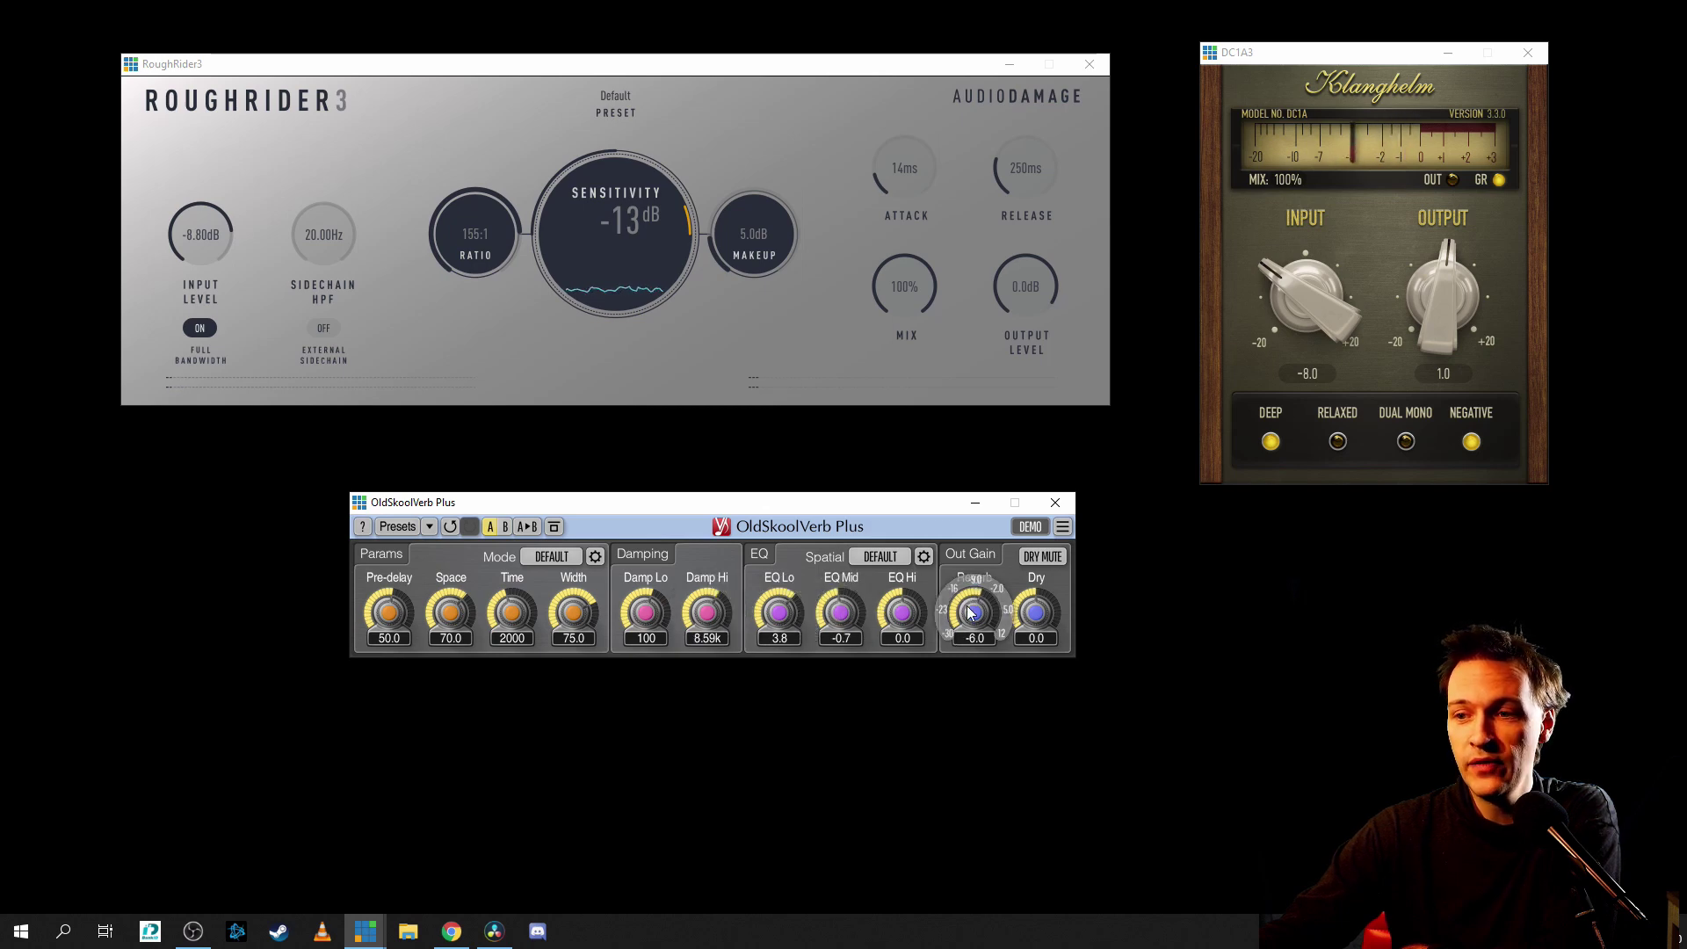
scroll(970, 612, "down", 3)
scroll(511, 613, "down", 2)
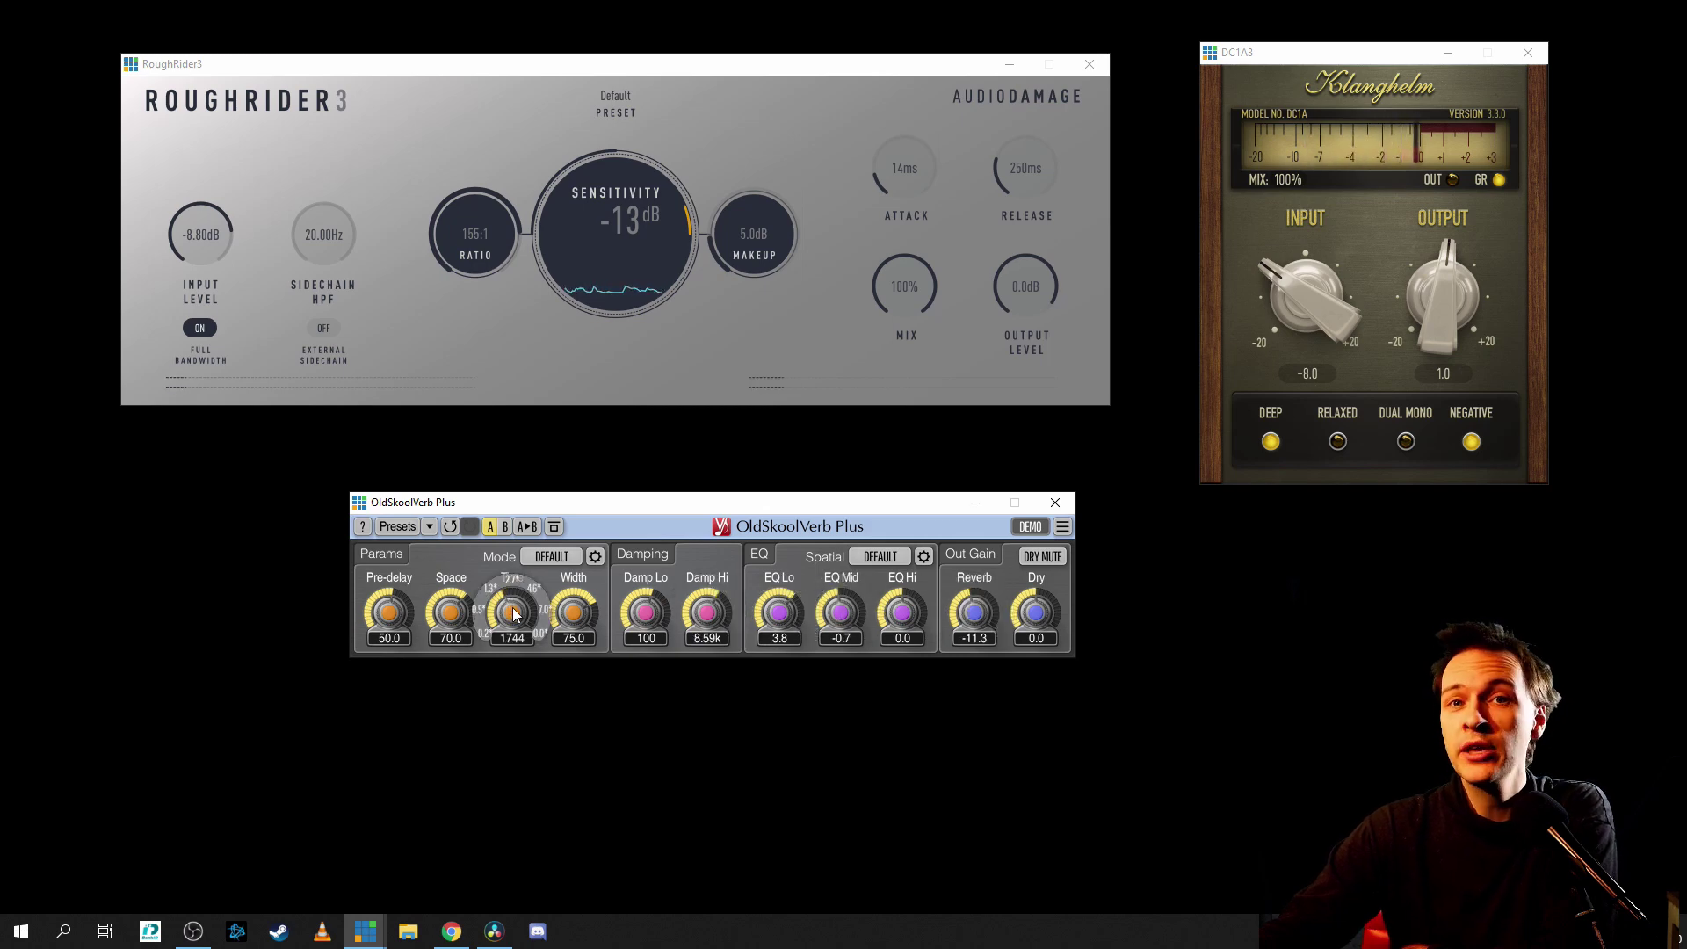
scroll(453, 612, "up", 3)
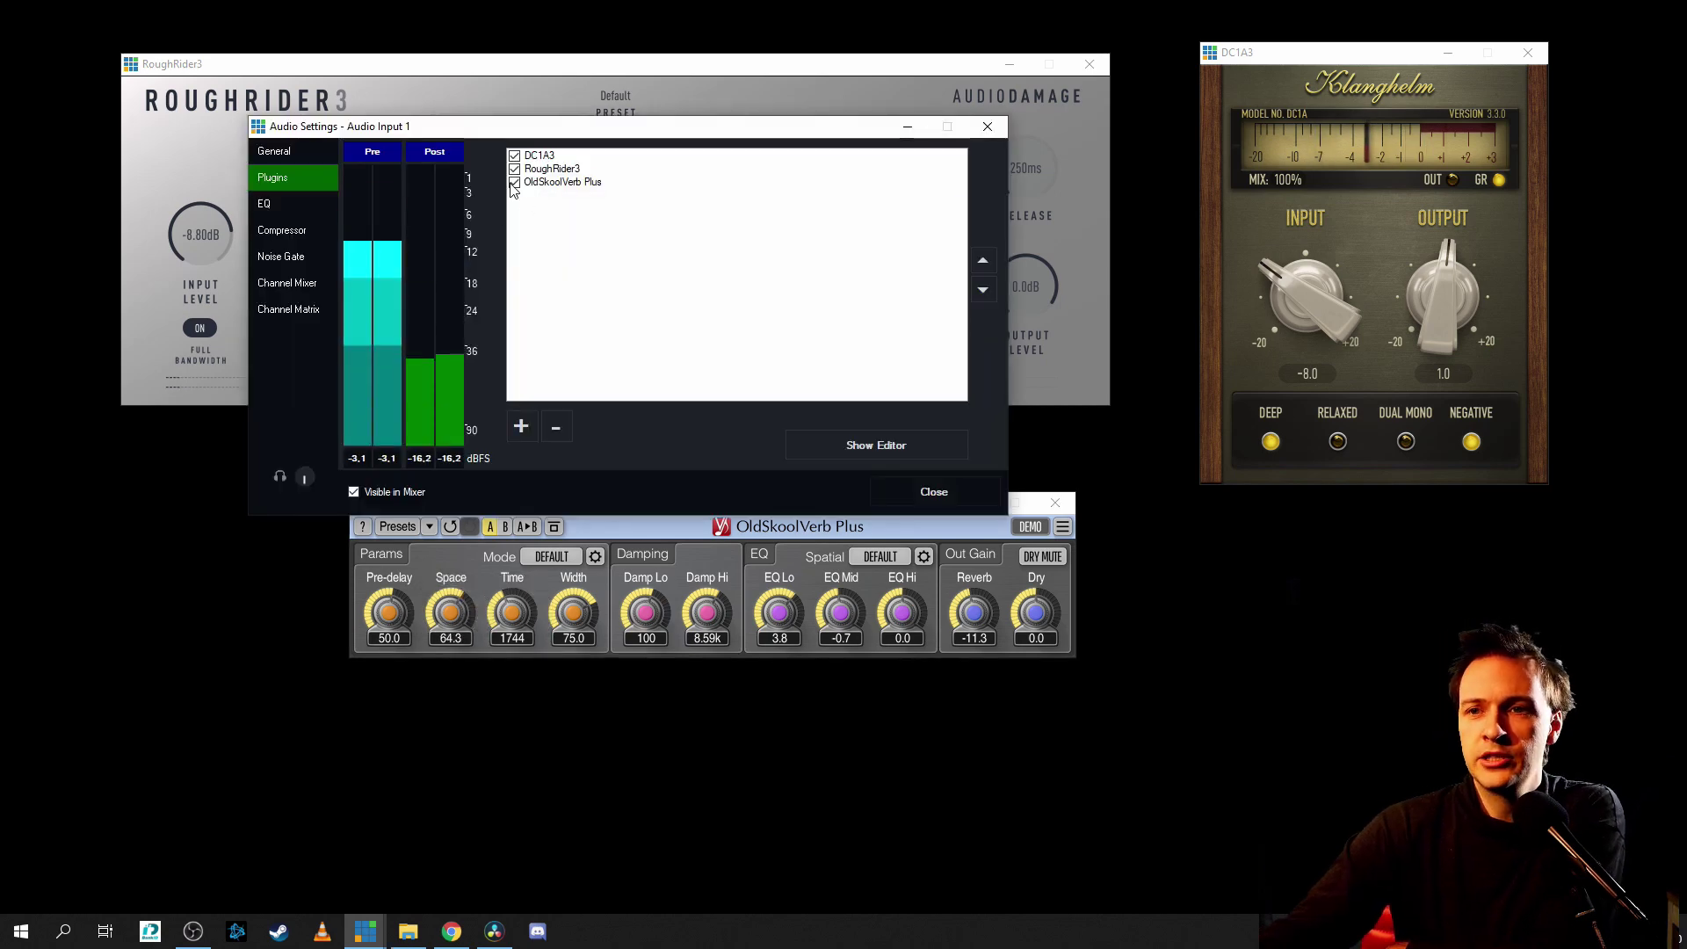
left_click(515, 183)
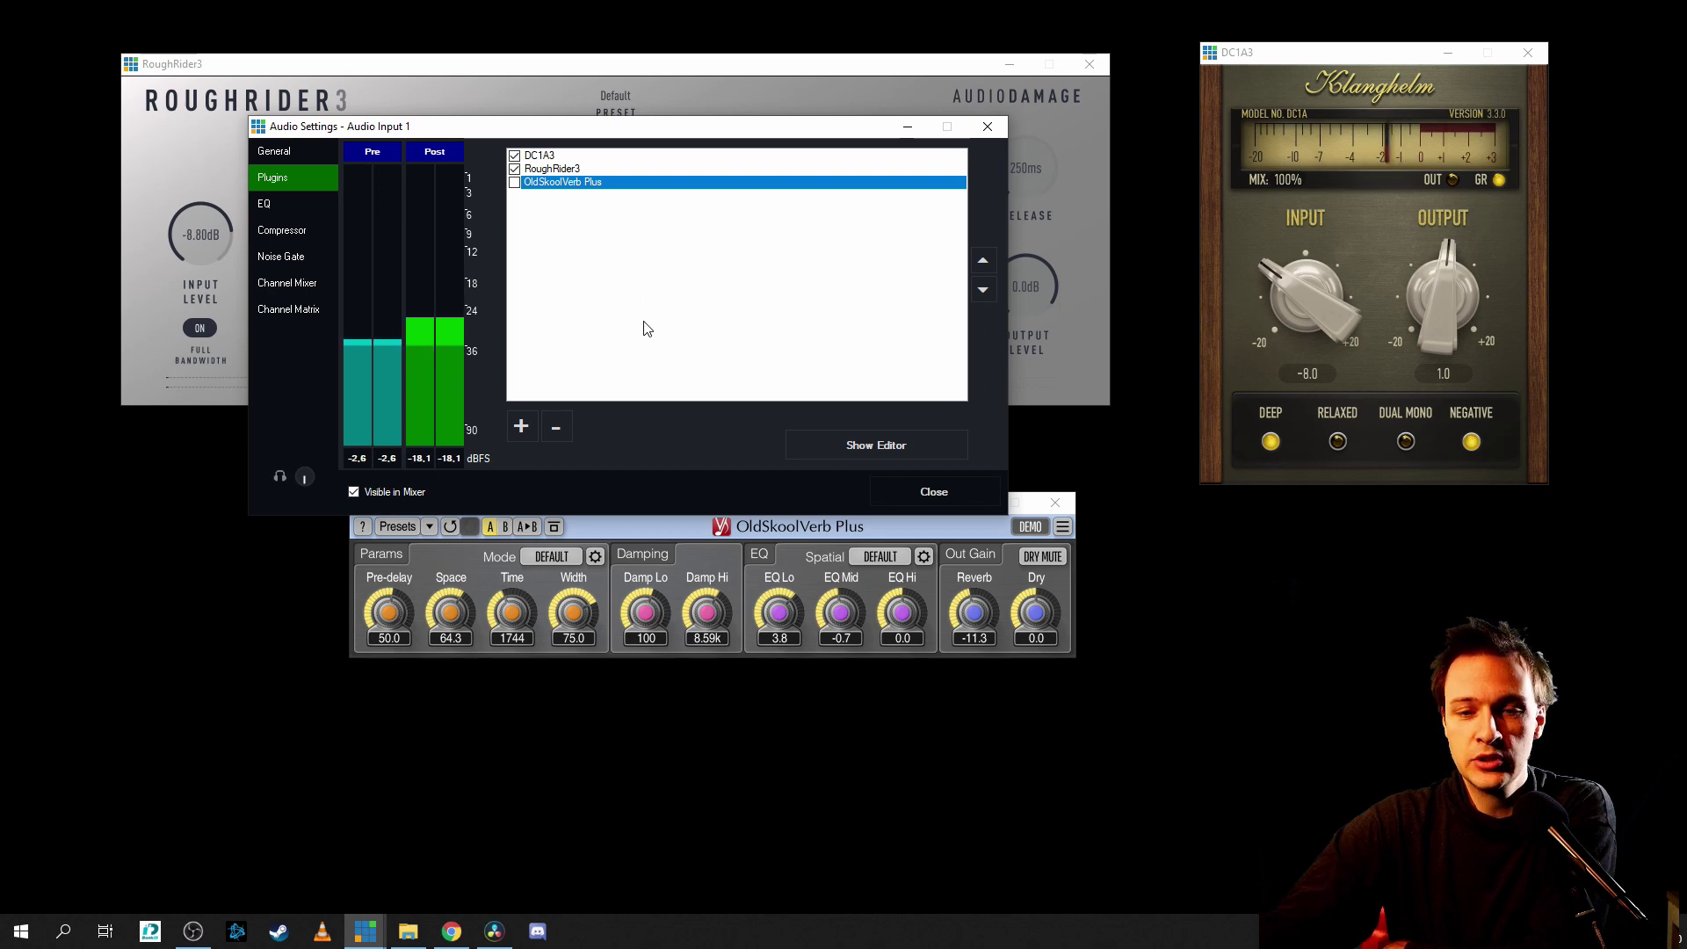
left_click(934, 491)
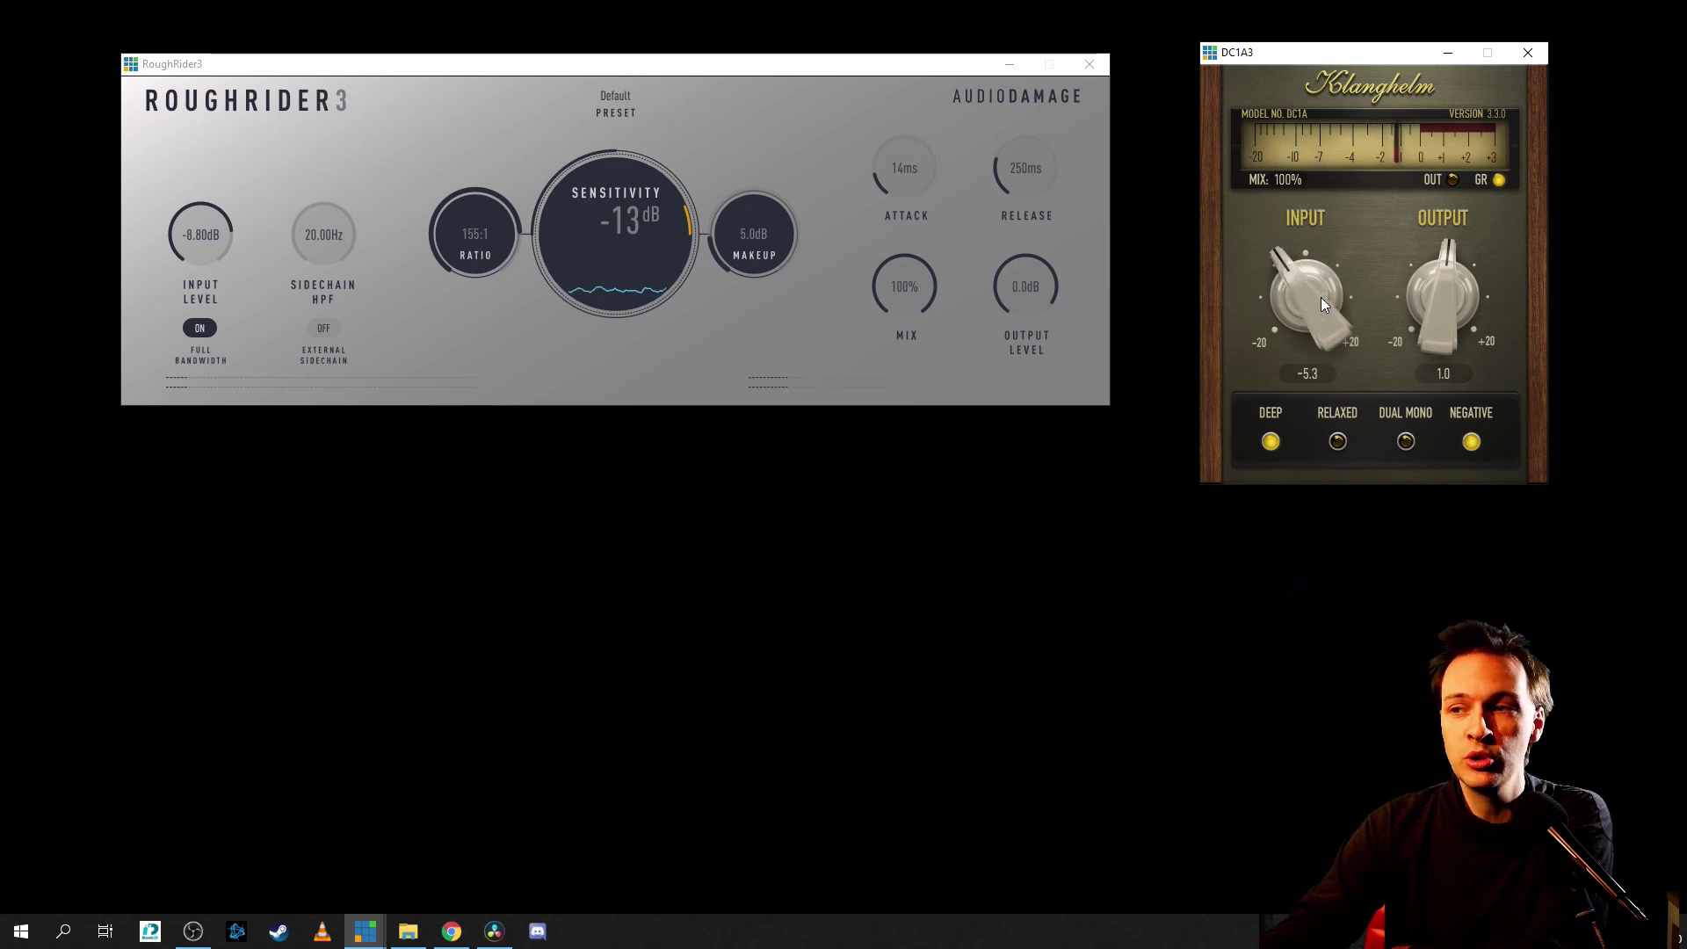
Turn the DC1A3 INPUT knob slightly to -5.6
scroll(1310, 299, "up", 2)
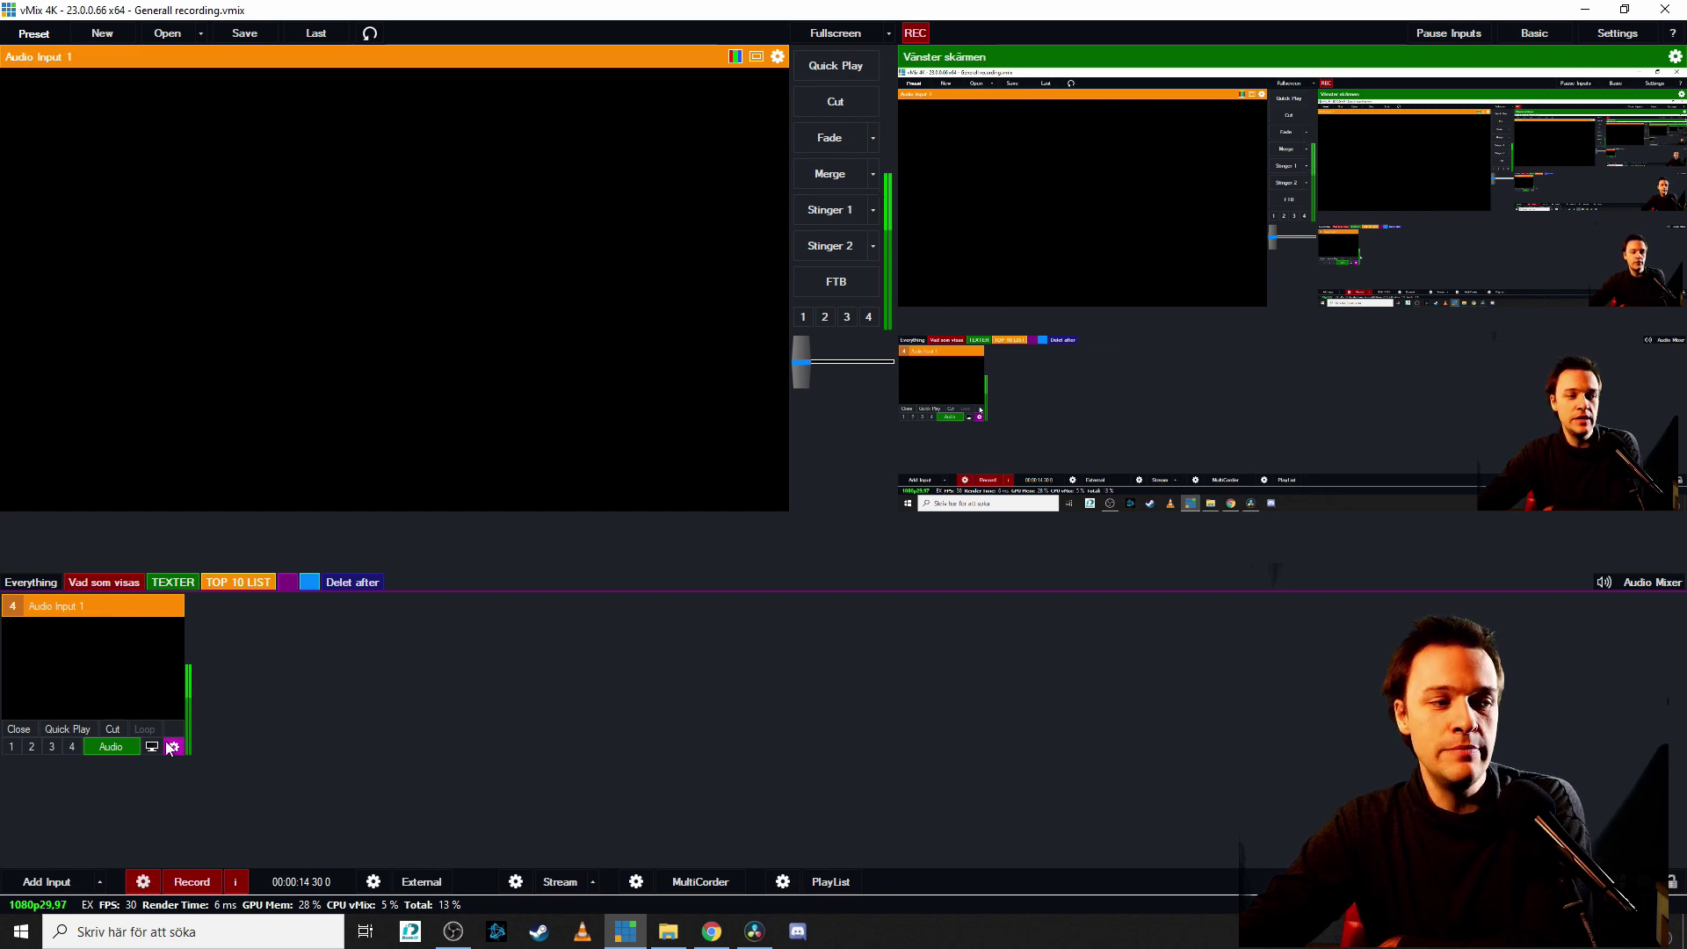
Open Audio Input 1's Audio Settings plugin list and select the OldSkoolVerb Plus entry
left_click(173, 746)
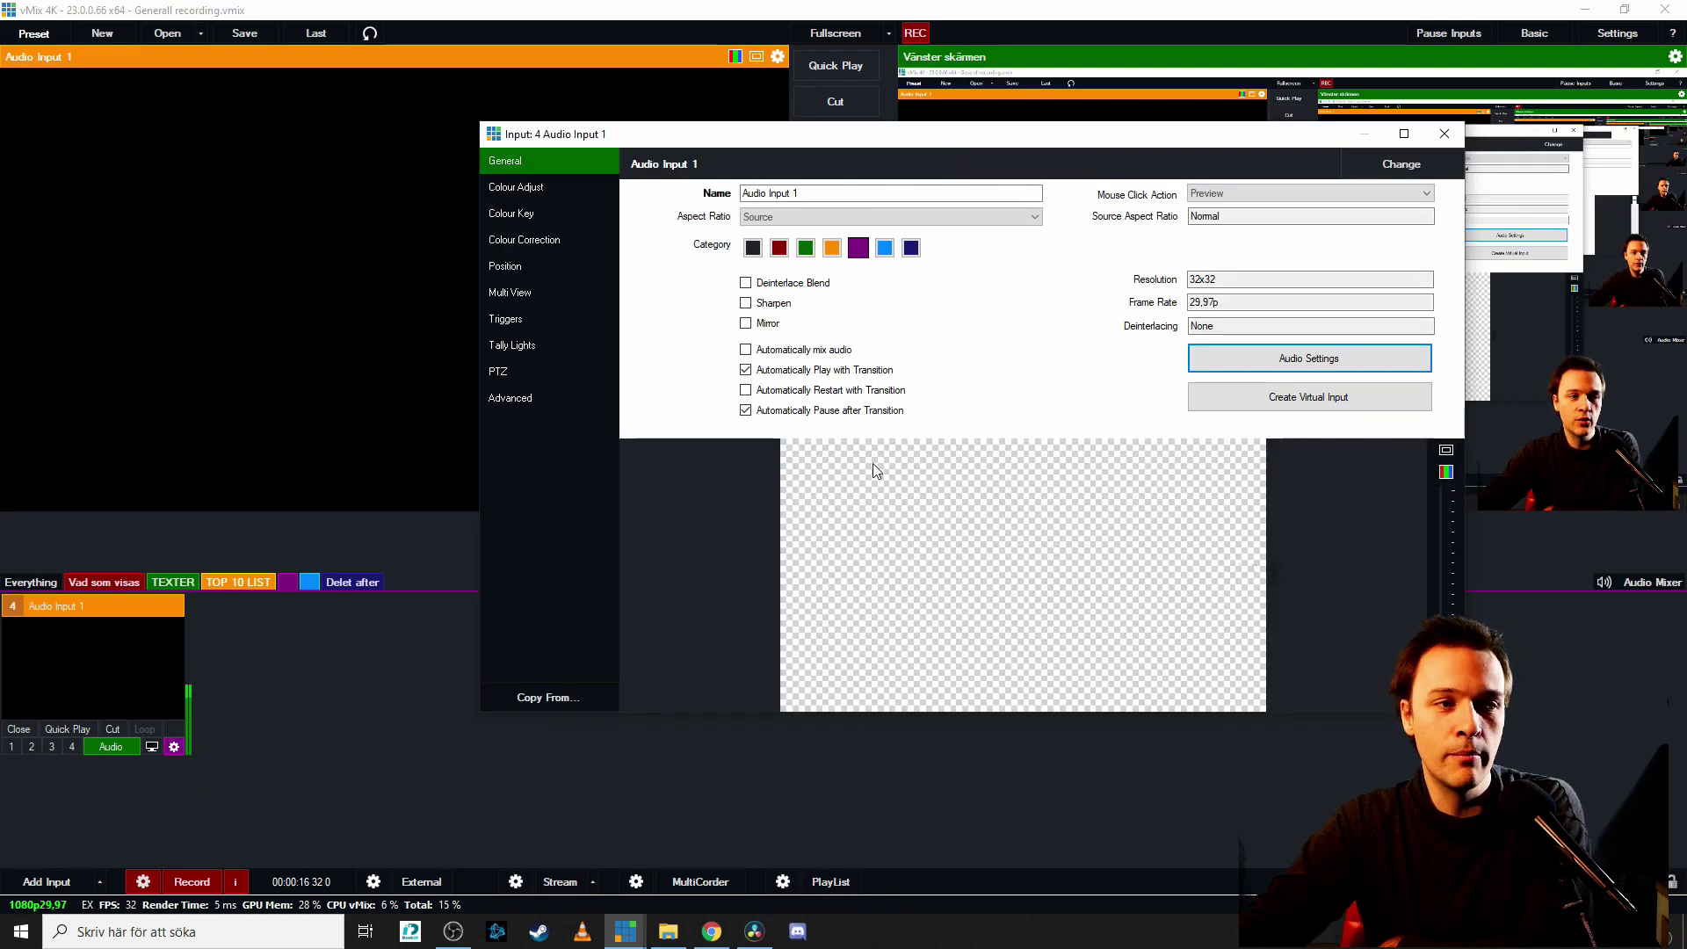
left_click(1316, 359)
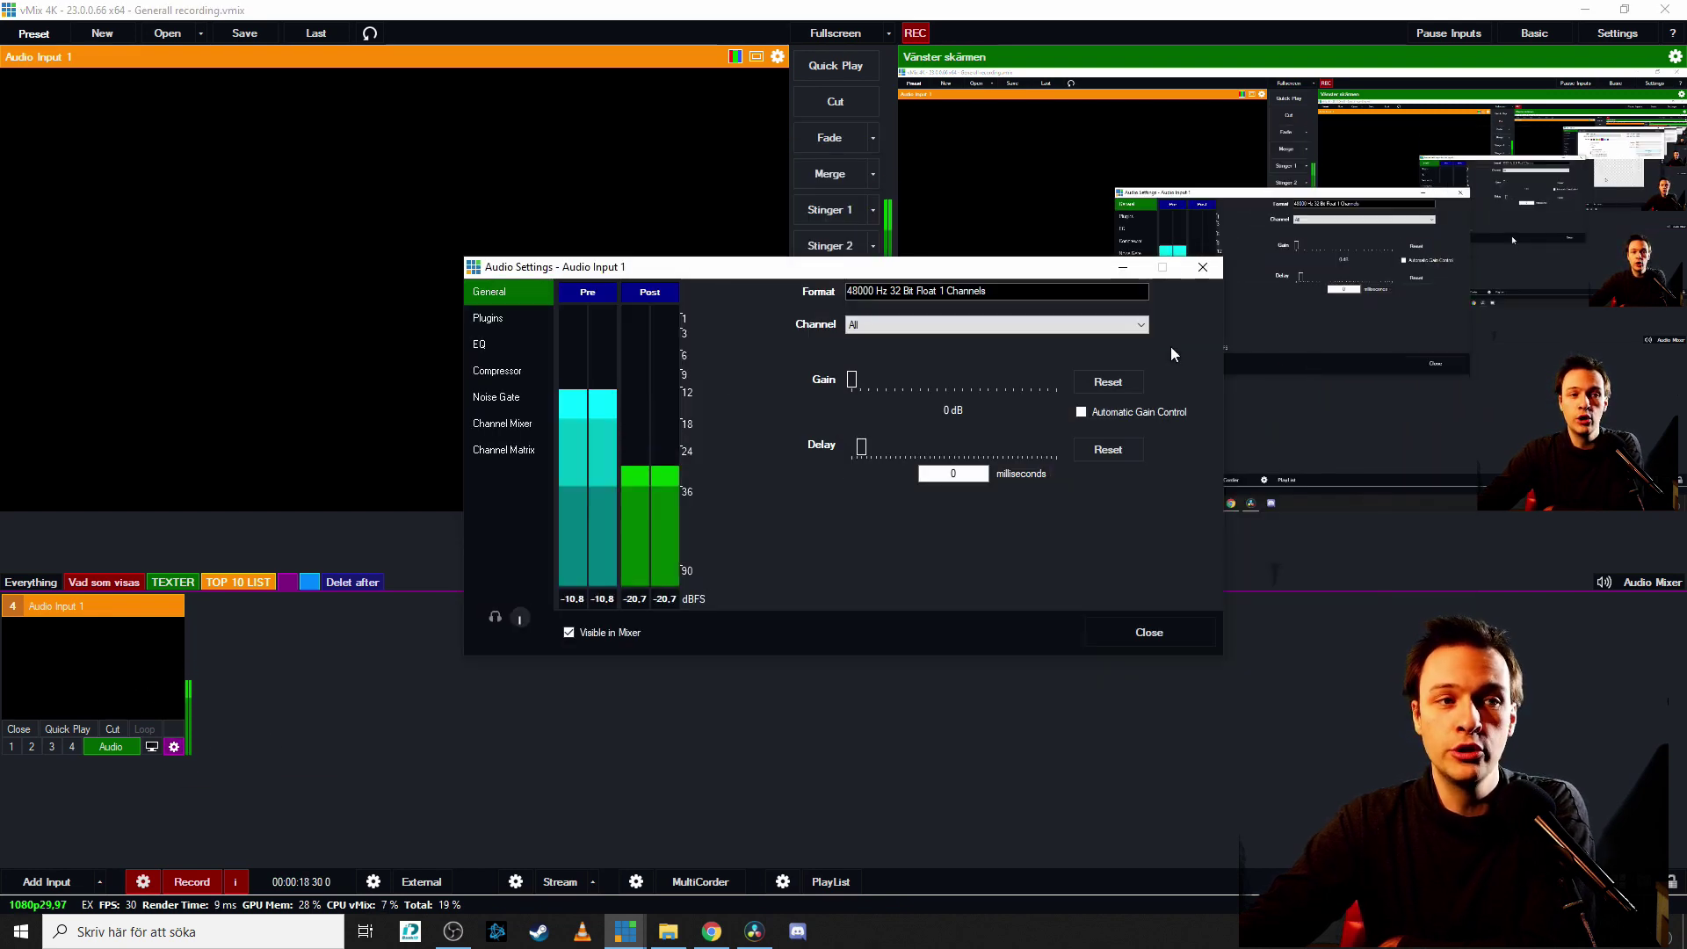
left_click(508, 320)
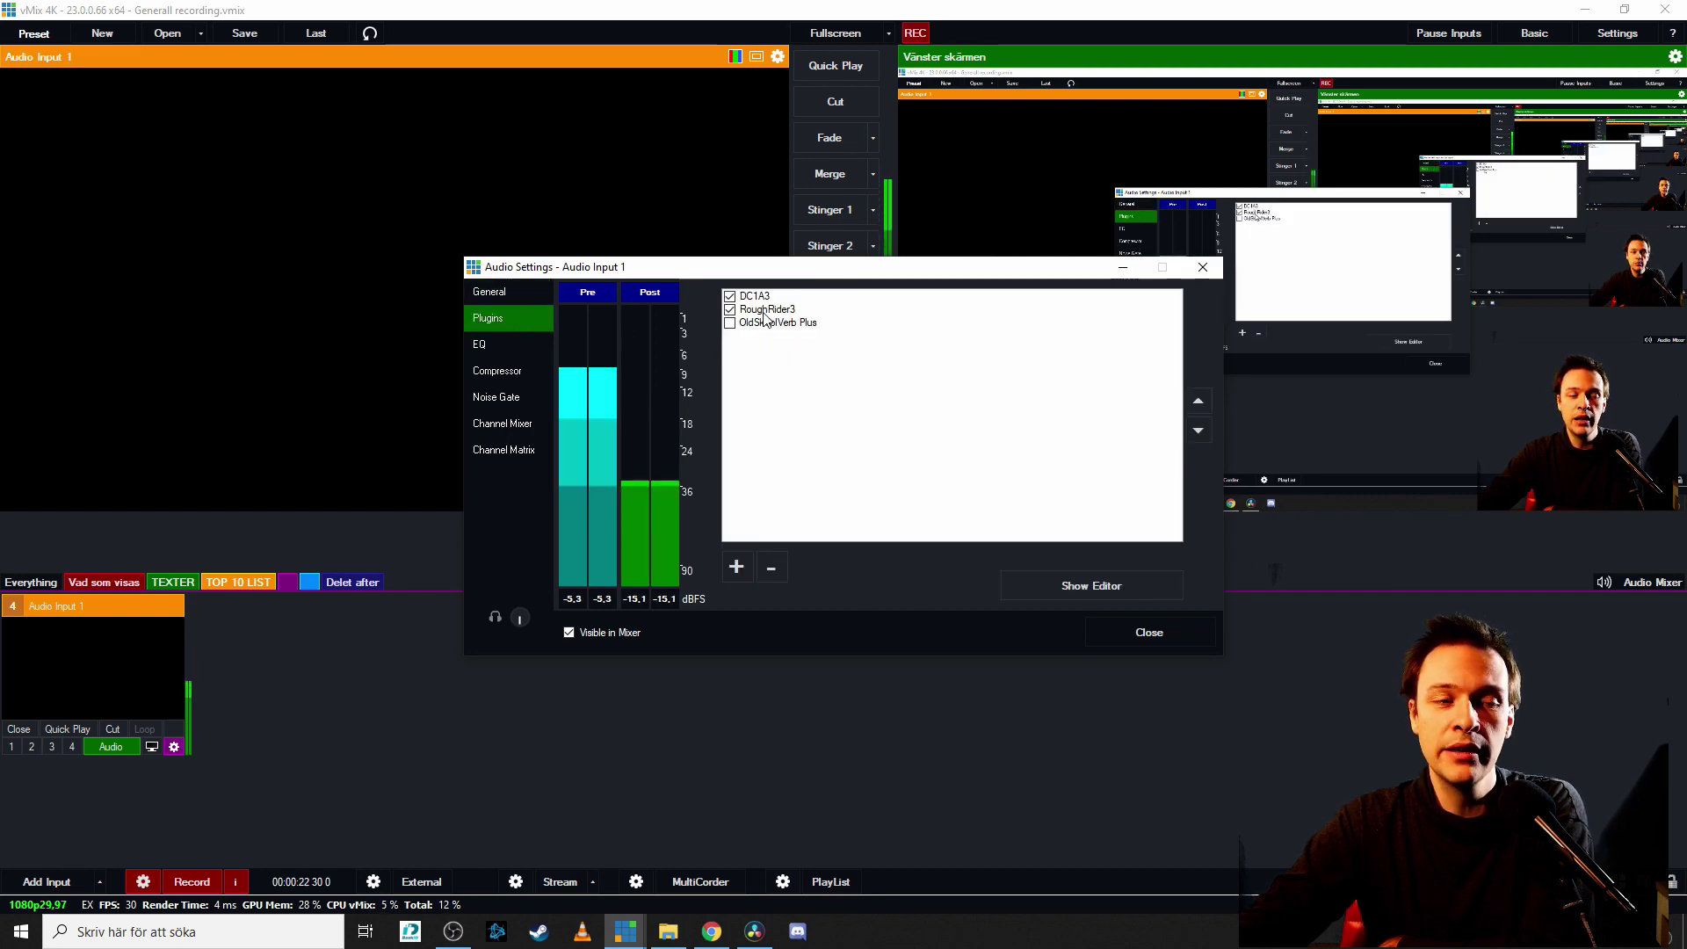
left_click(735, 324)
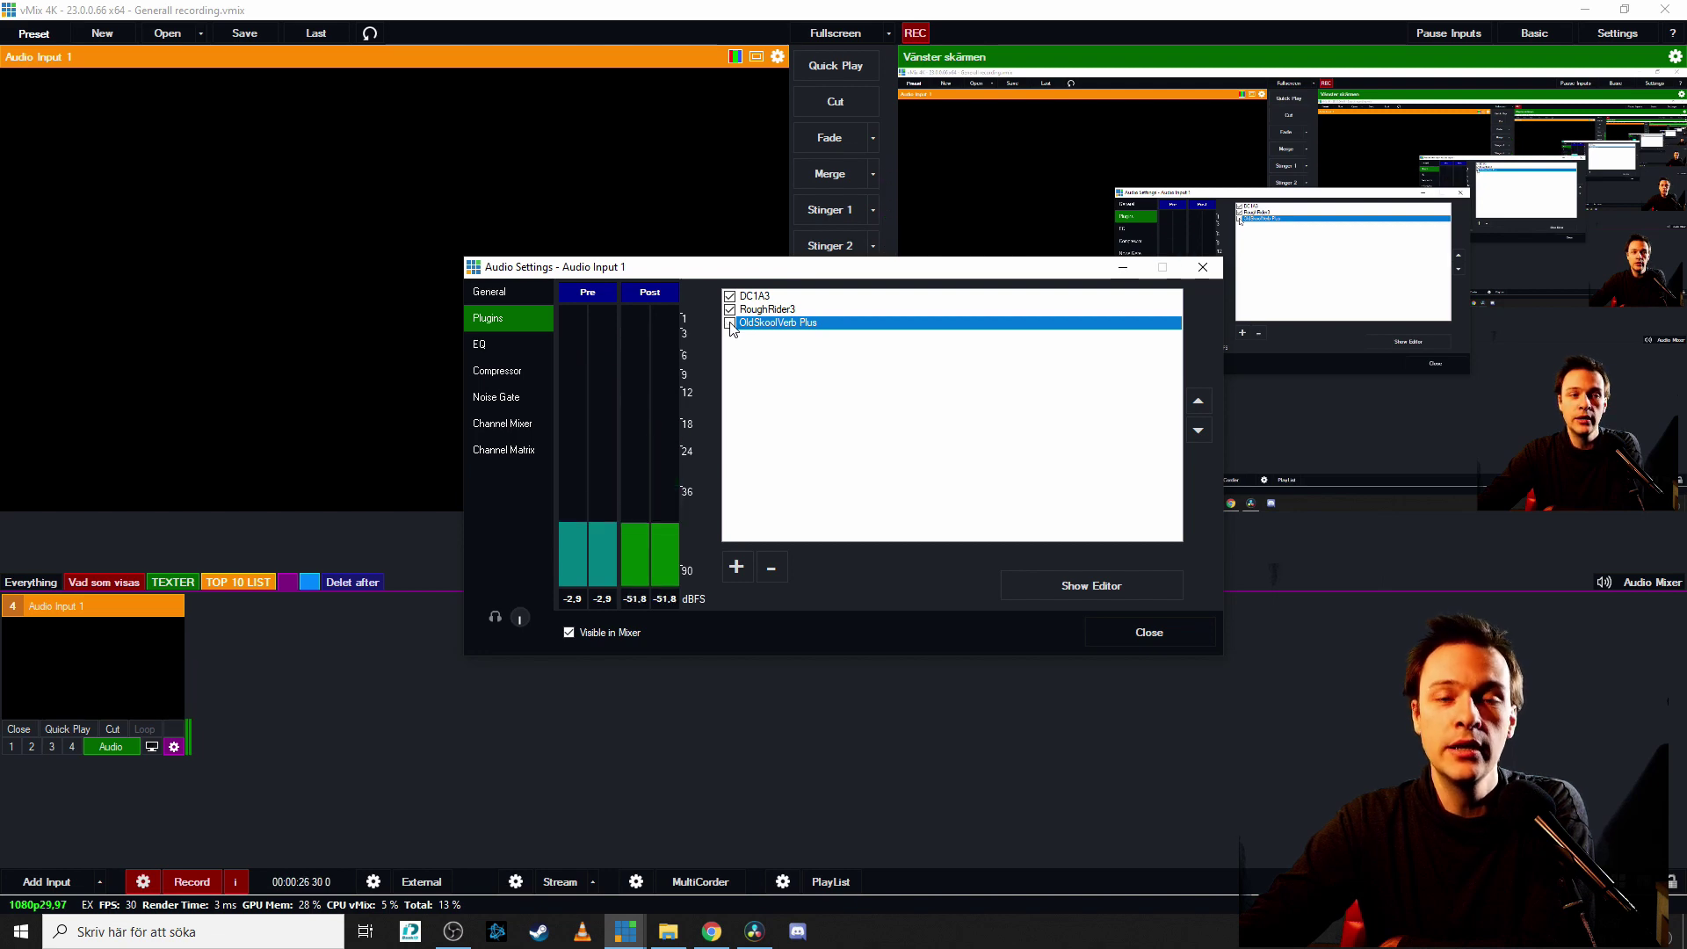
Add the Acon Digital Multiply plugin to Audio Input 1
left_click(736, 569)
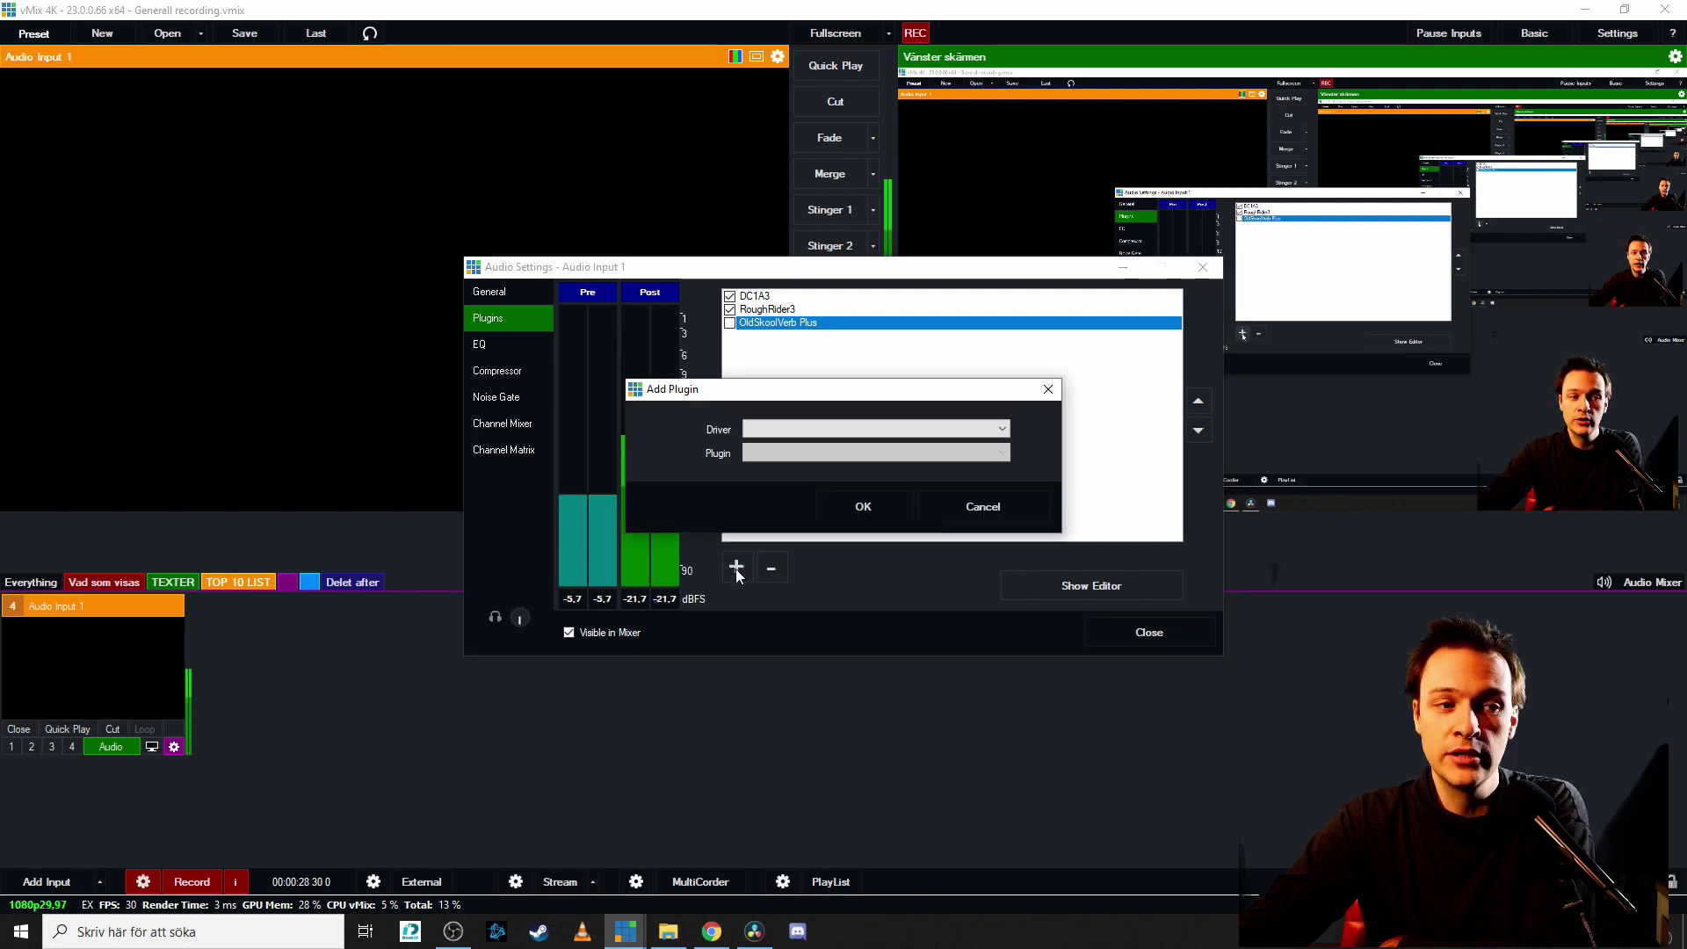
left_click(788, 428)
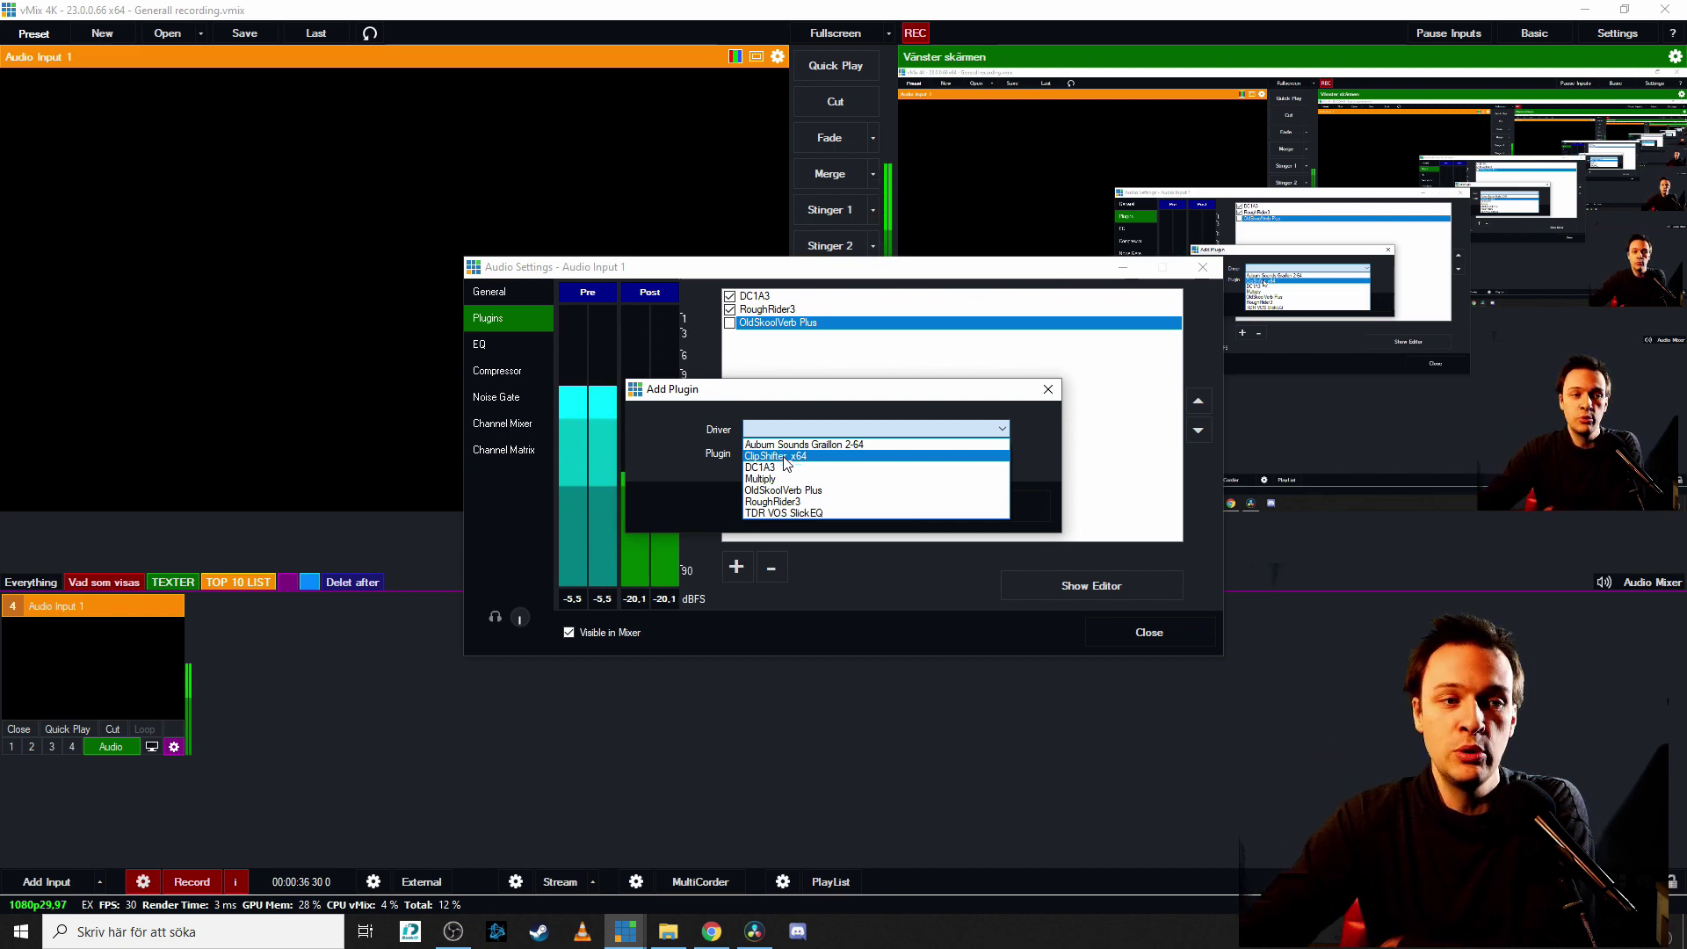
left_click(783, 488)
left_click(817, 430)
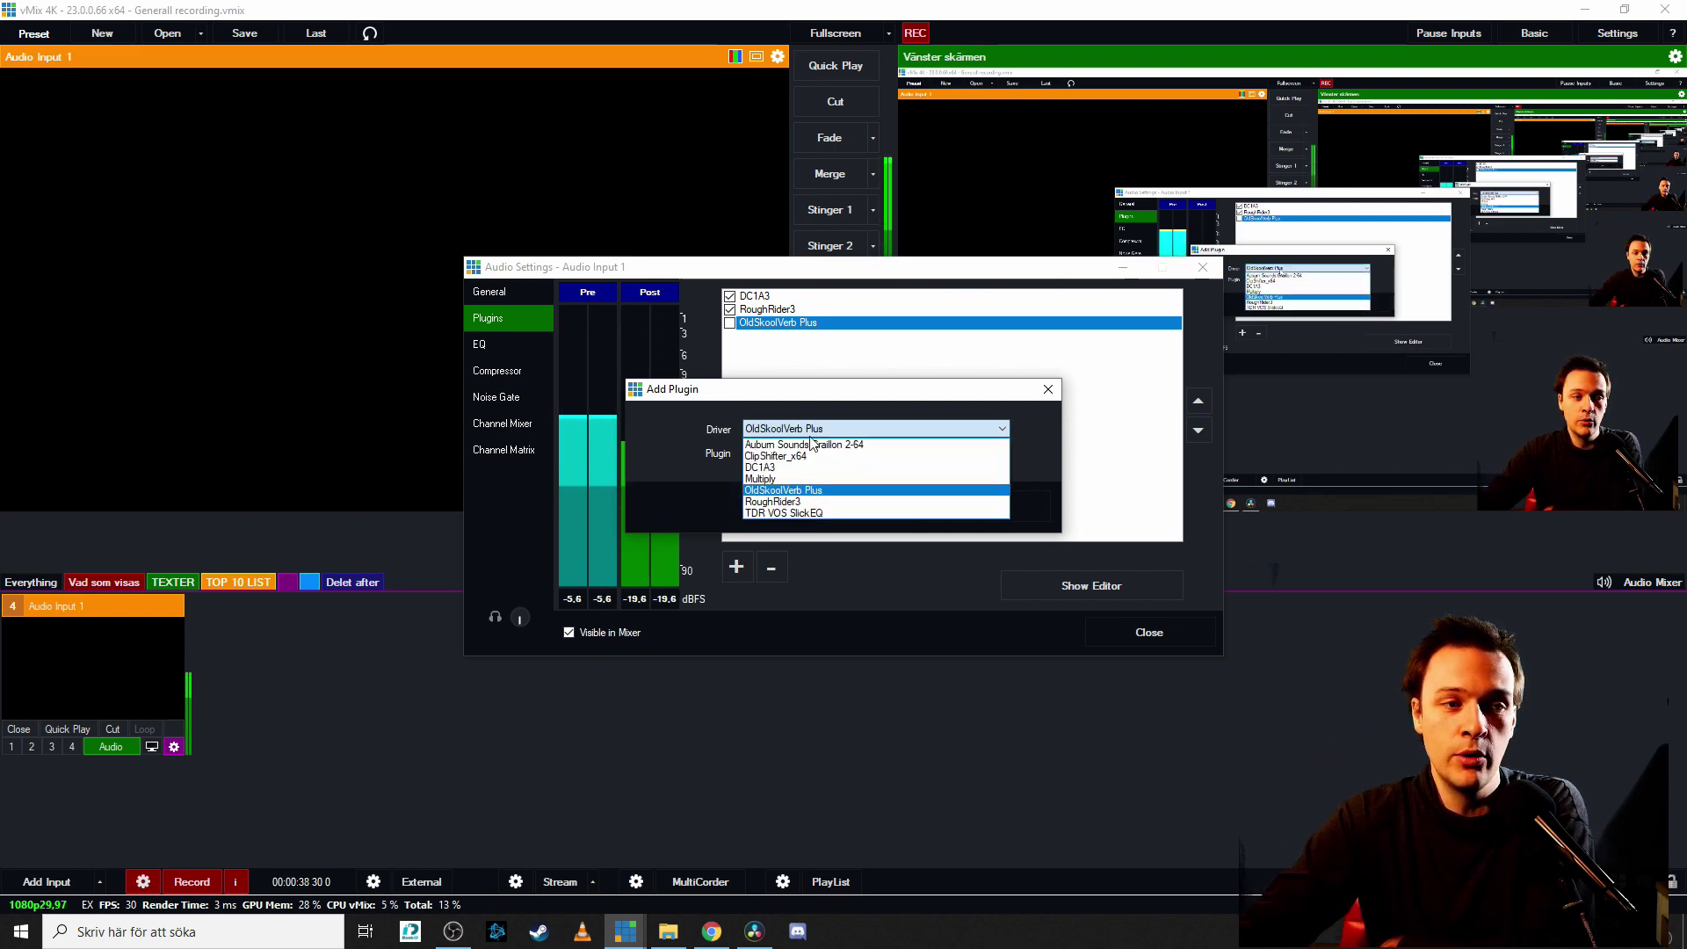
left_click(791, 479)
left_click(864, 507)
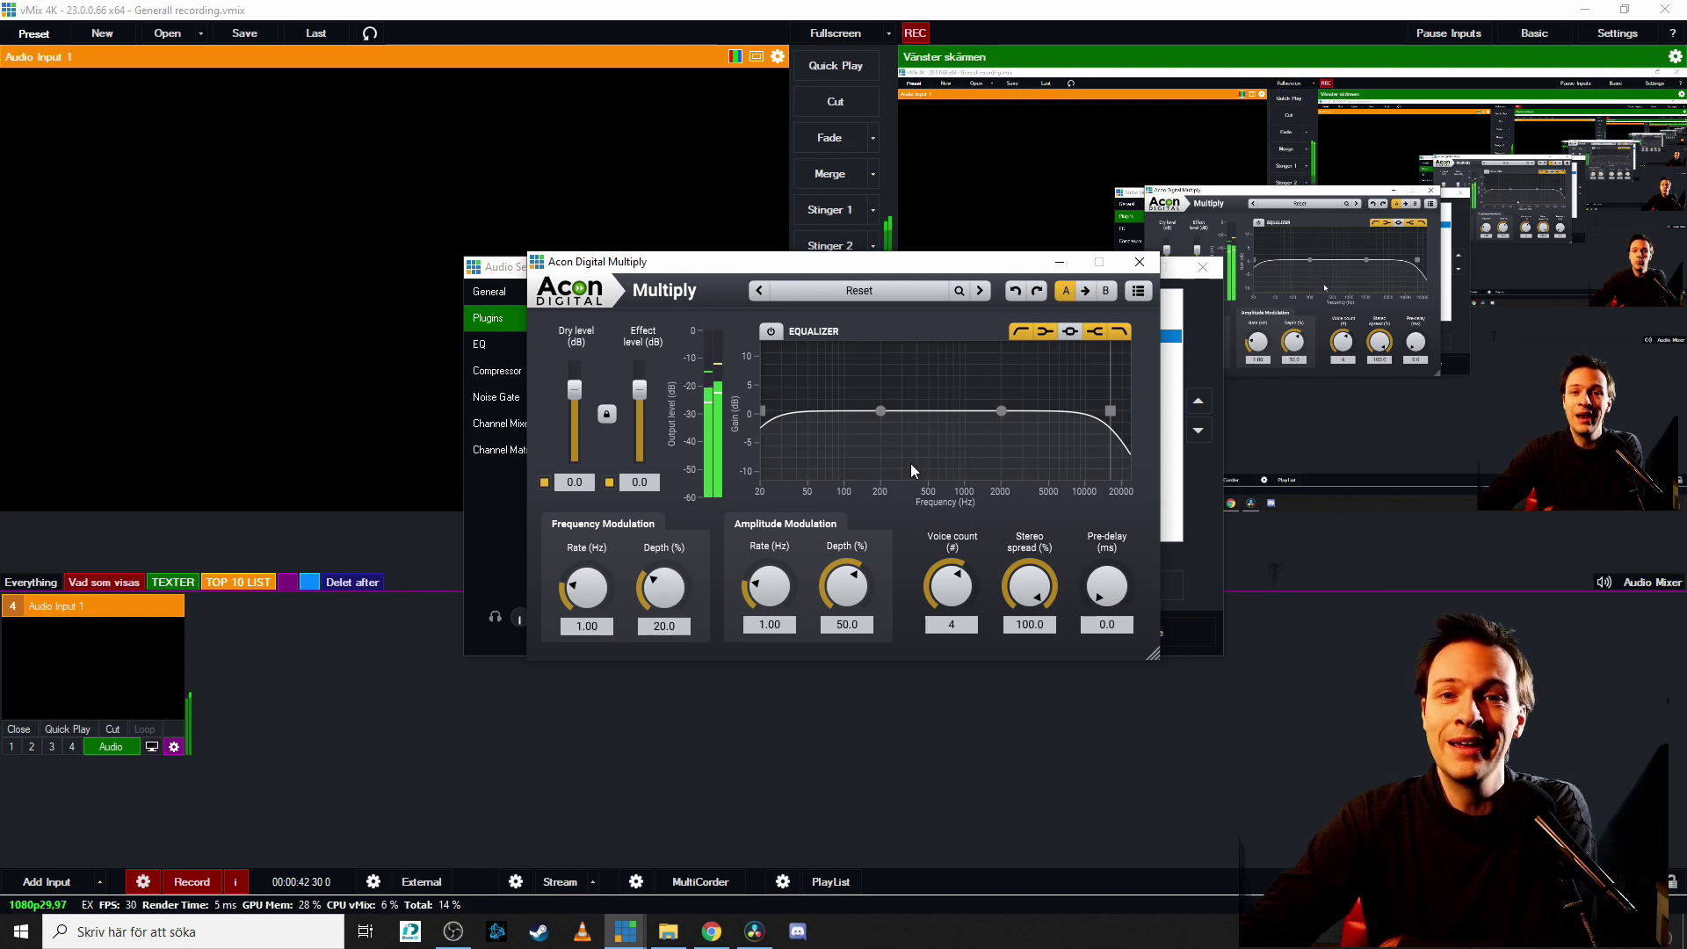
Close the Multiply editor and remove both Multiply and OldSkoolVerb Plus from the plugin list
key("alt+F4")
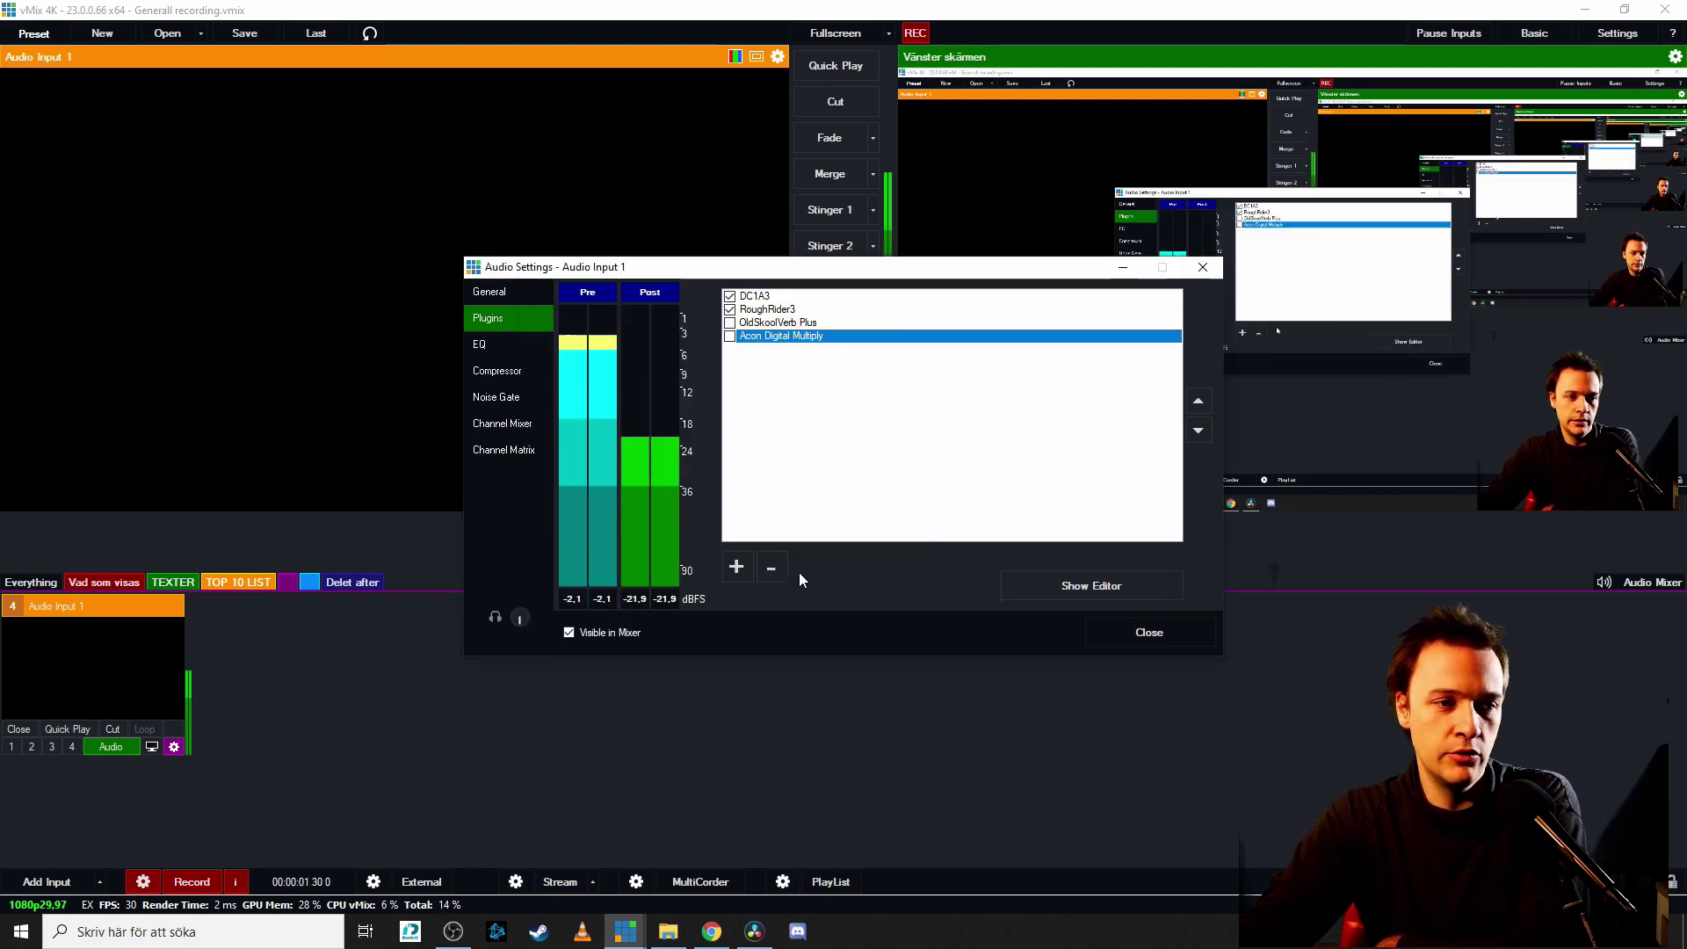
left_click(773, 568)
left_click(773, 323)
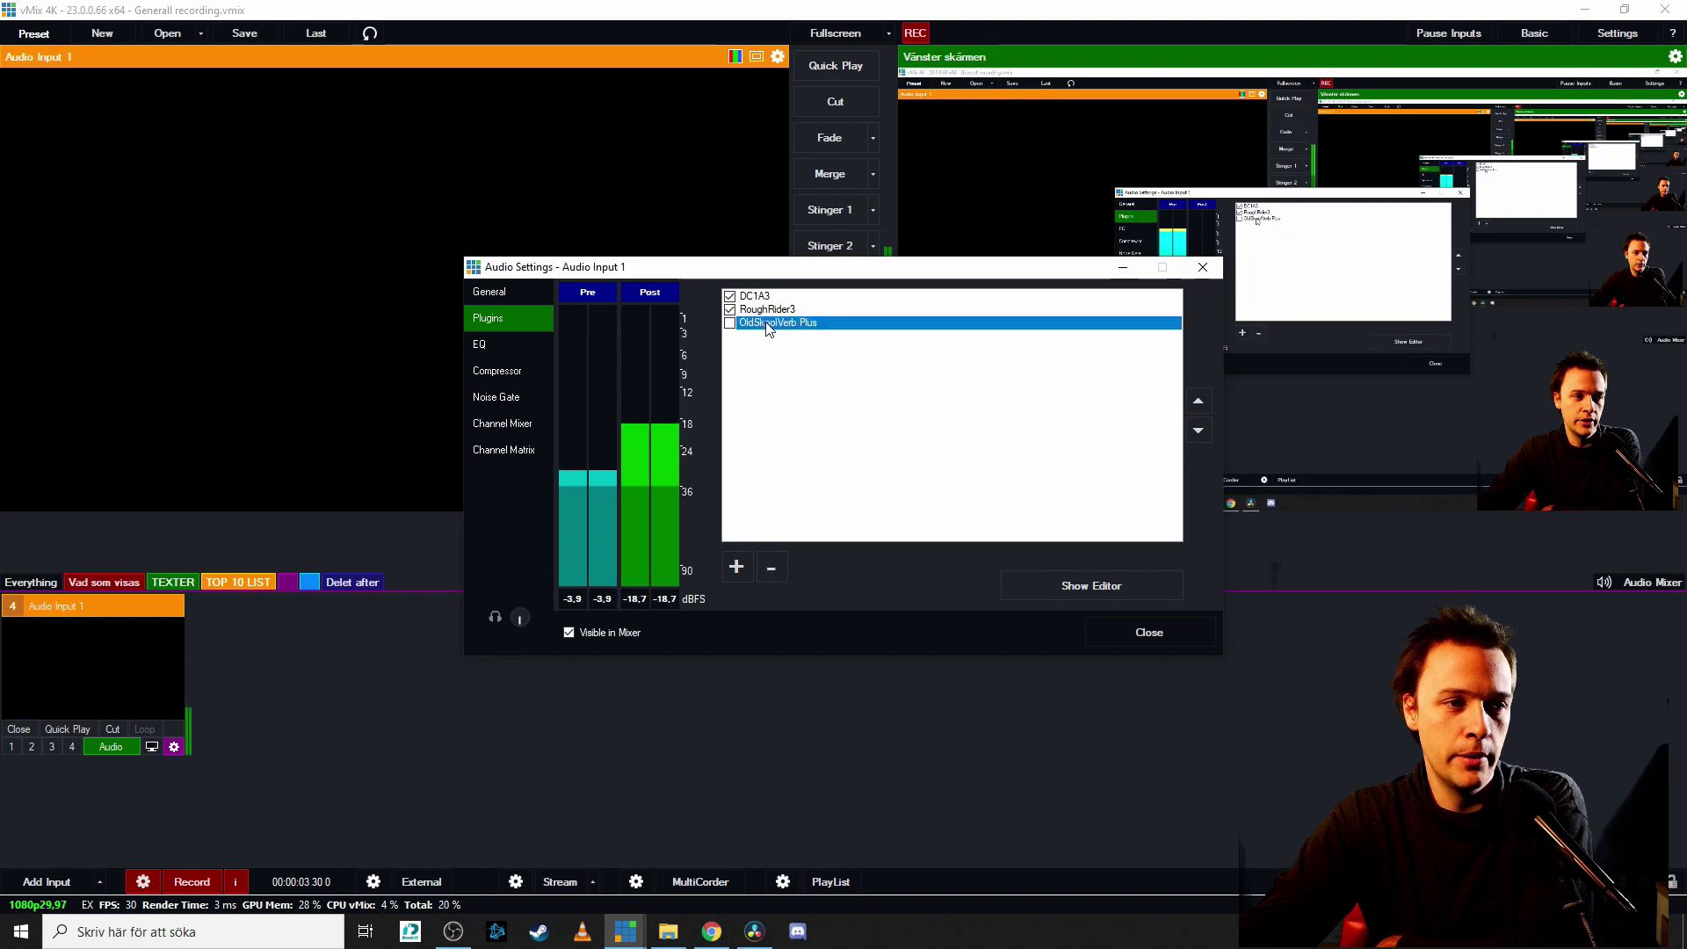
left_click(771, 568)
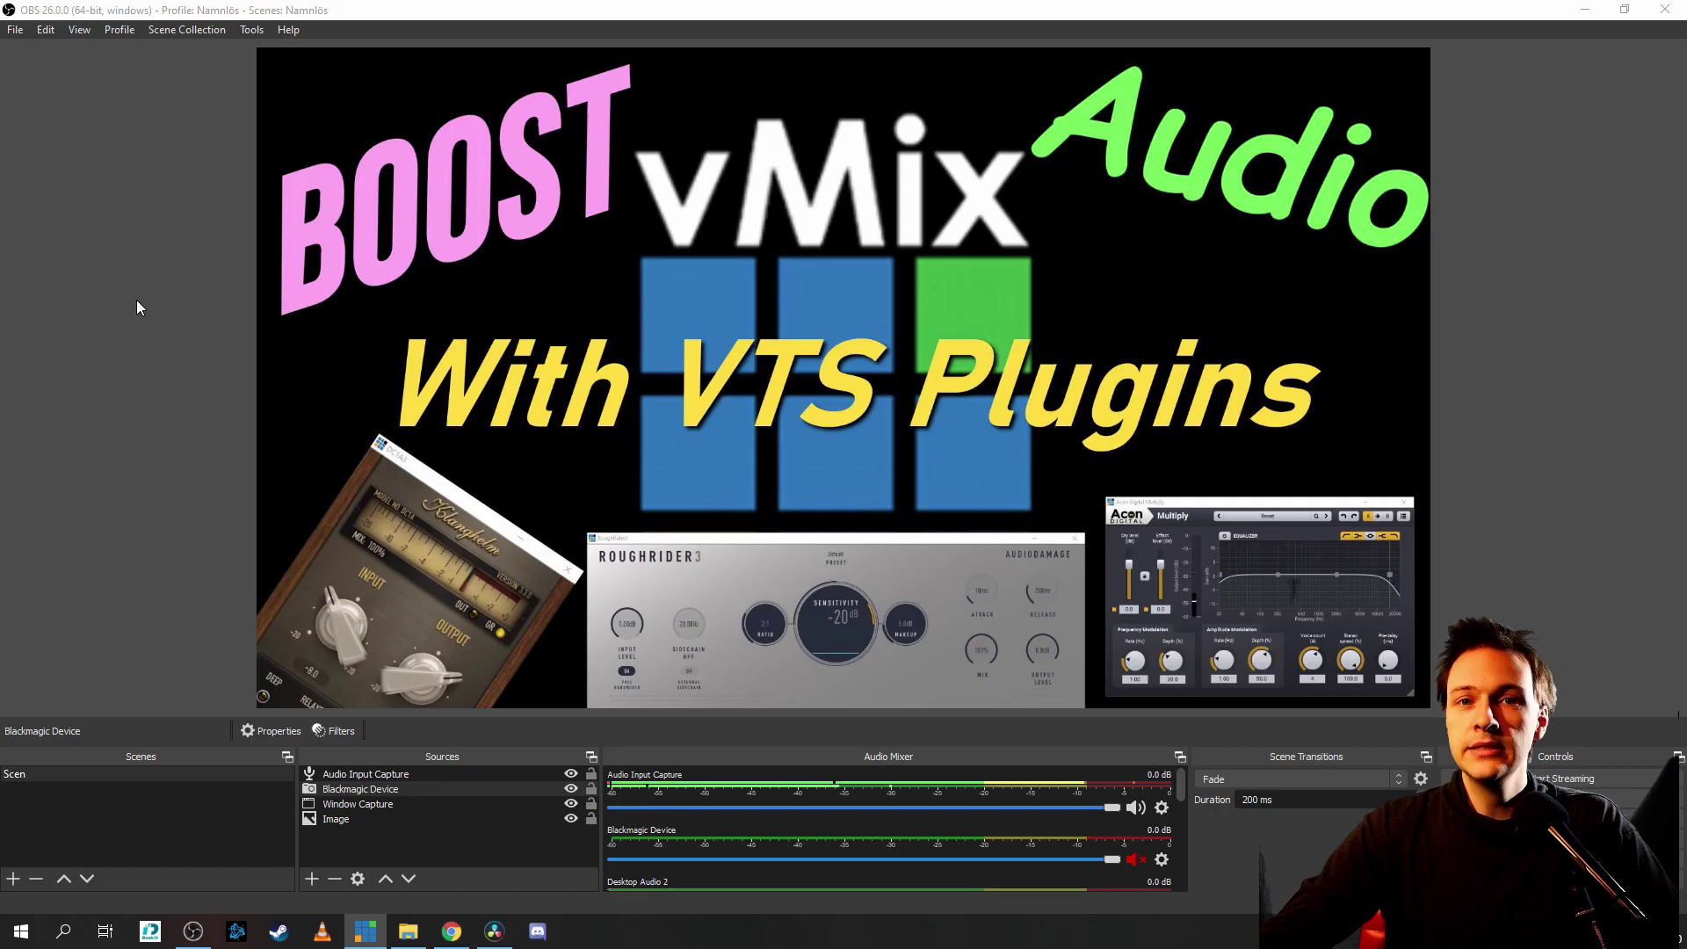
Add a default-named VST 2.x Plug-in filter to Audio Input Capture and show its plug-in choices
left_click(362, 776)
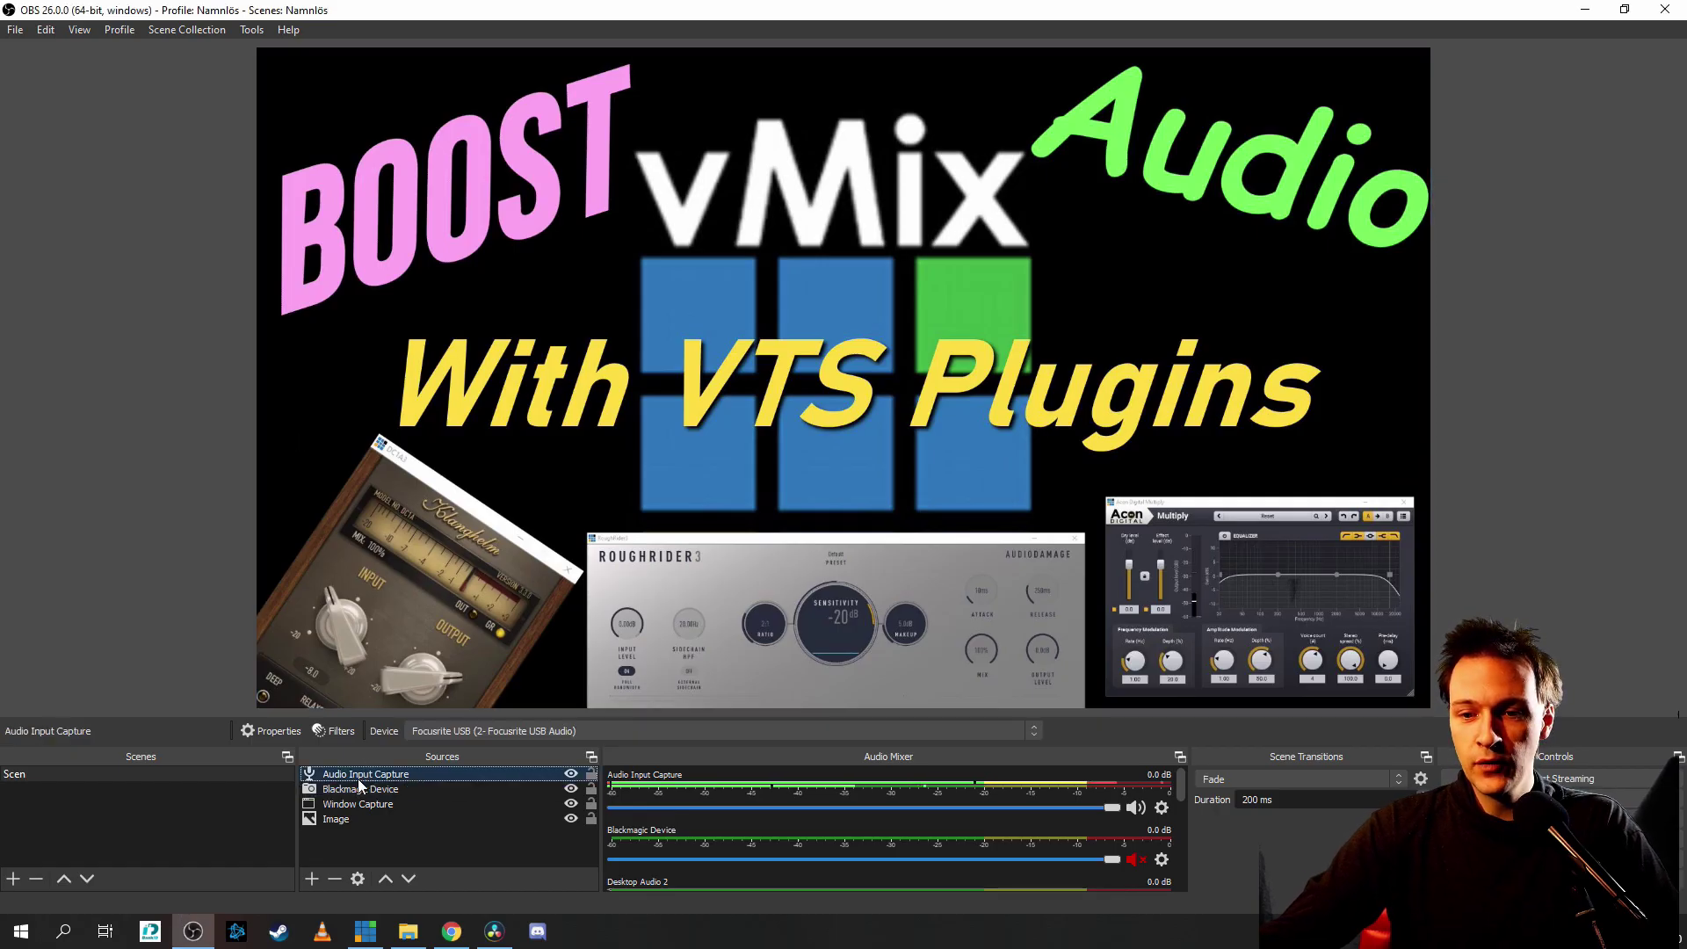
right_click(384, 775)
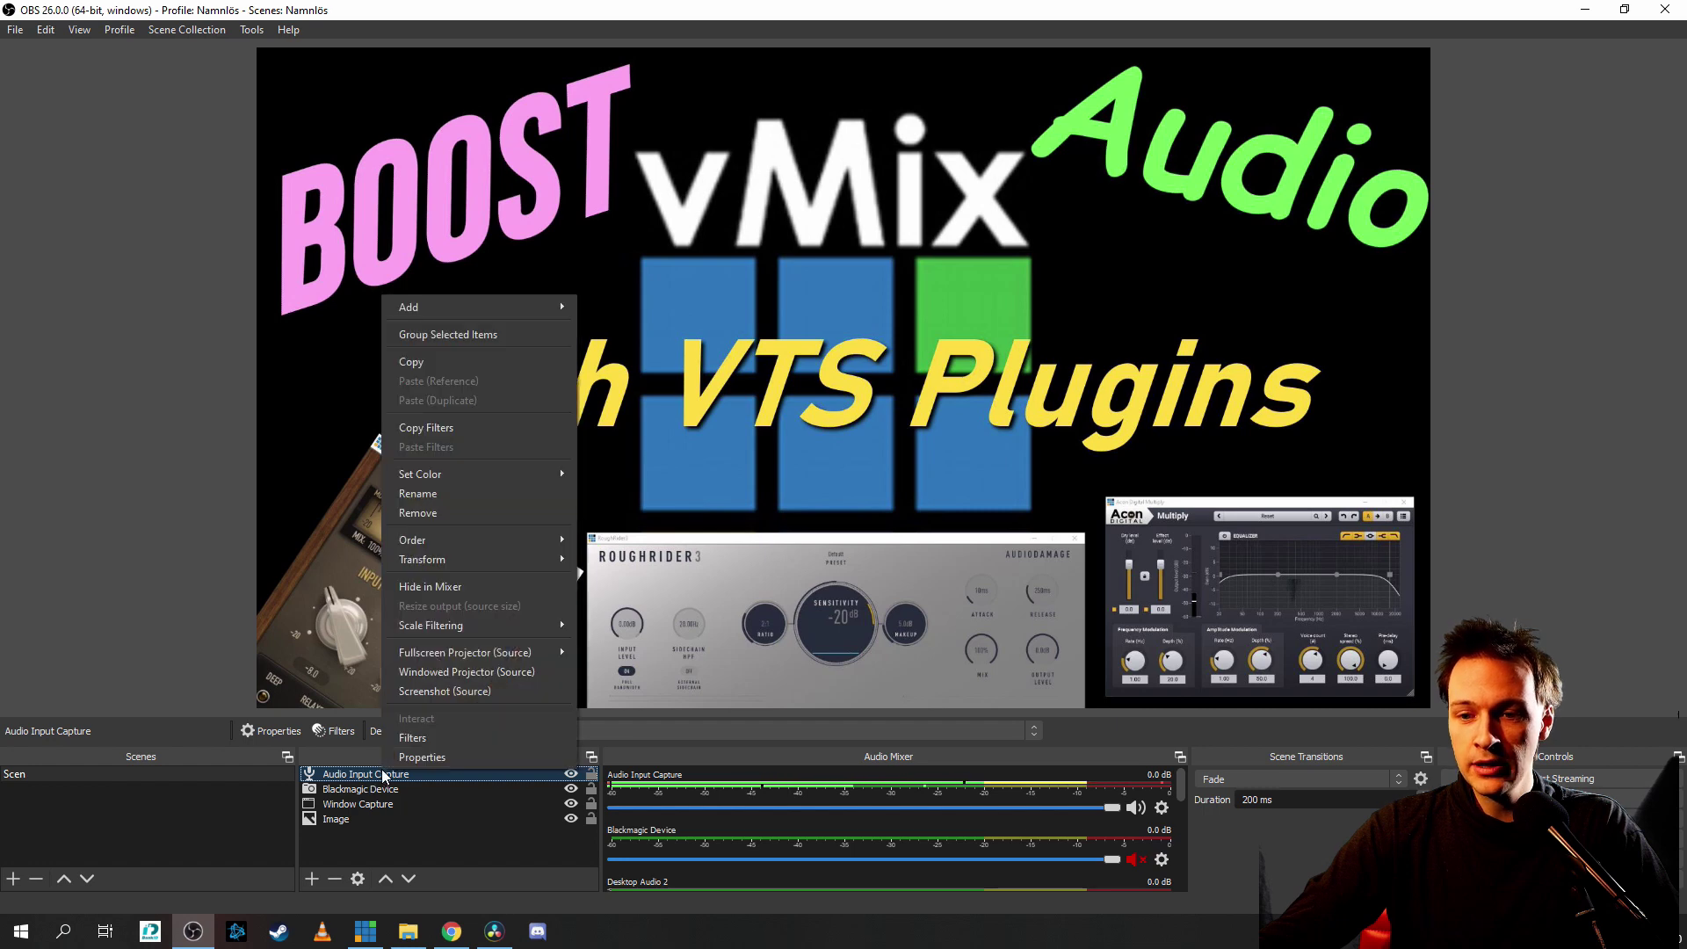
left_click(416, 736)
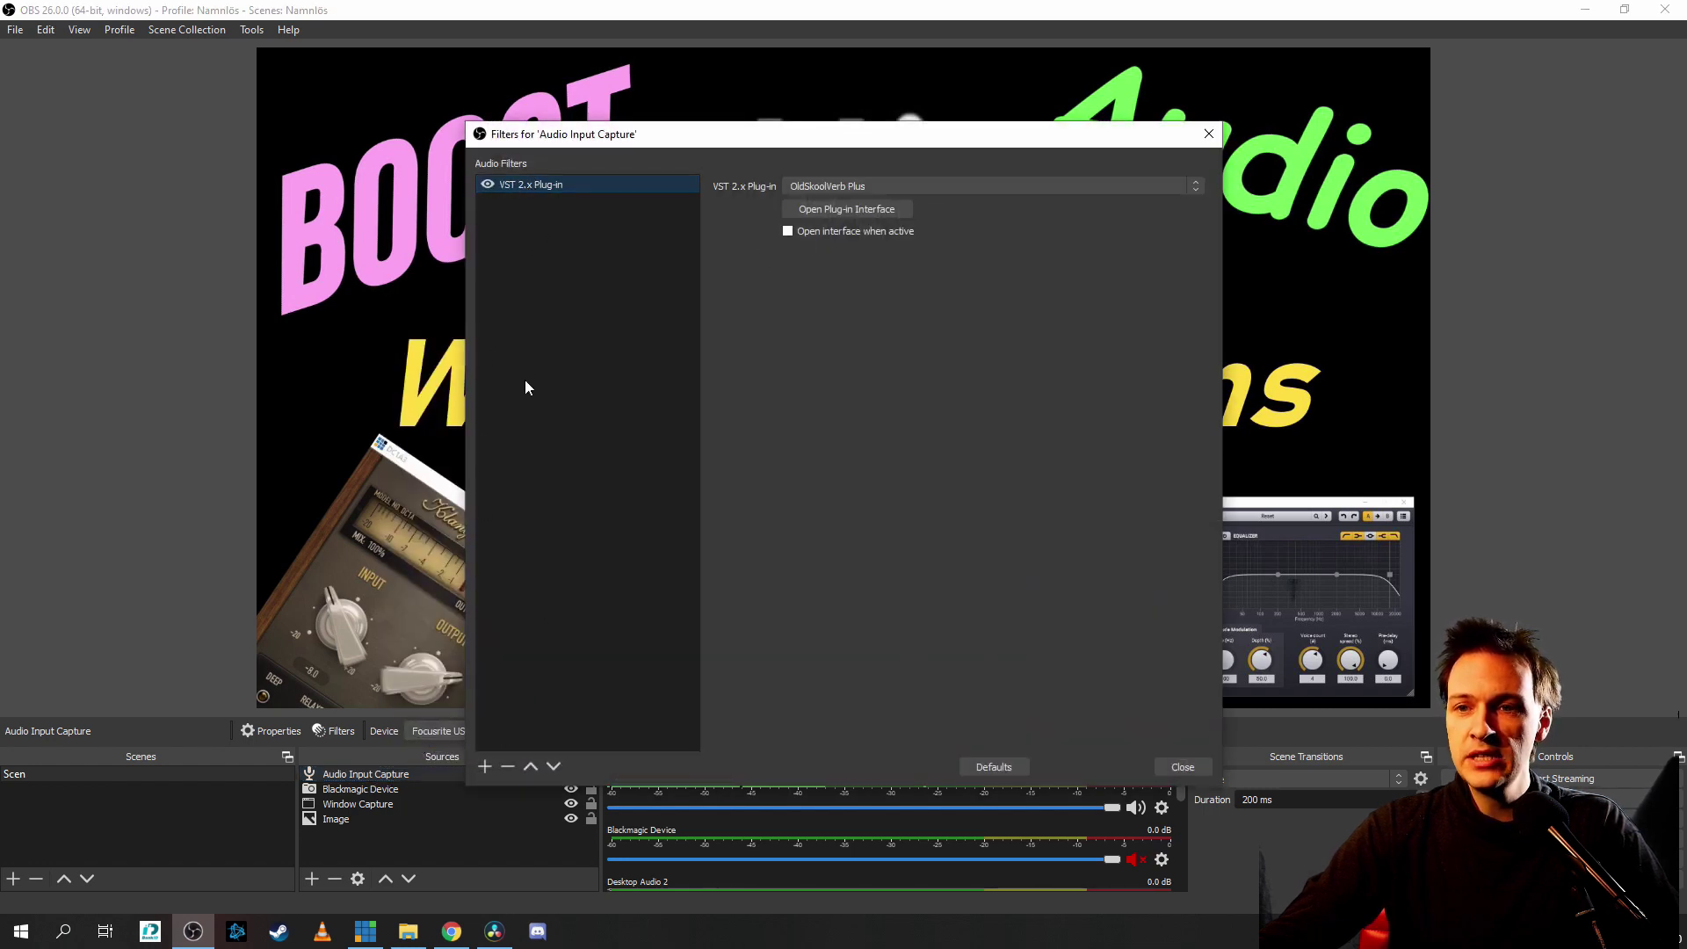
left_click(484, 766)
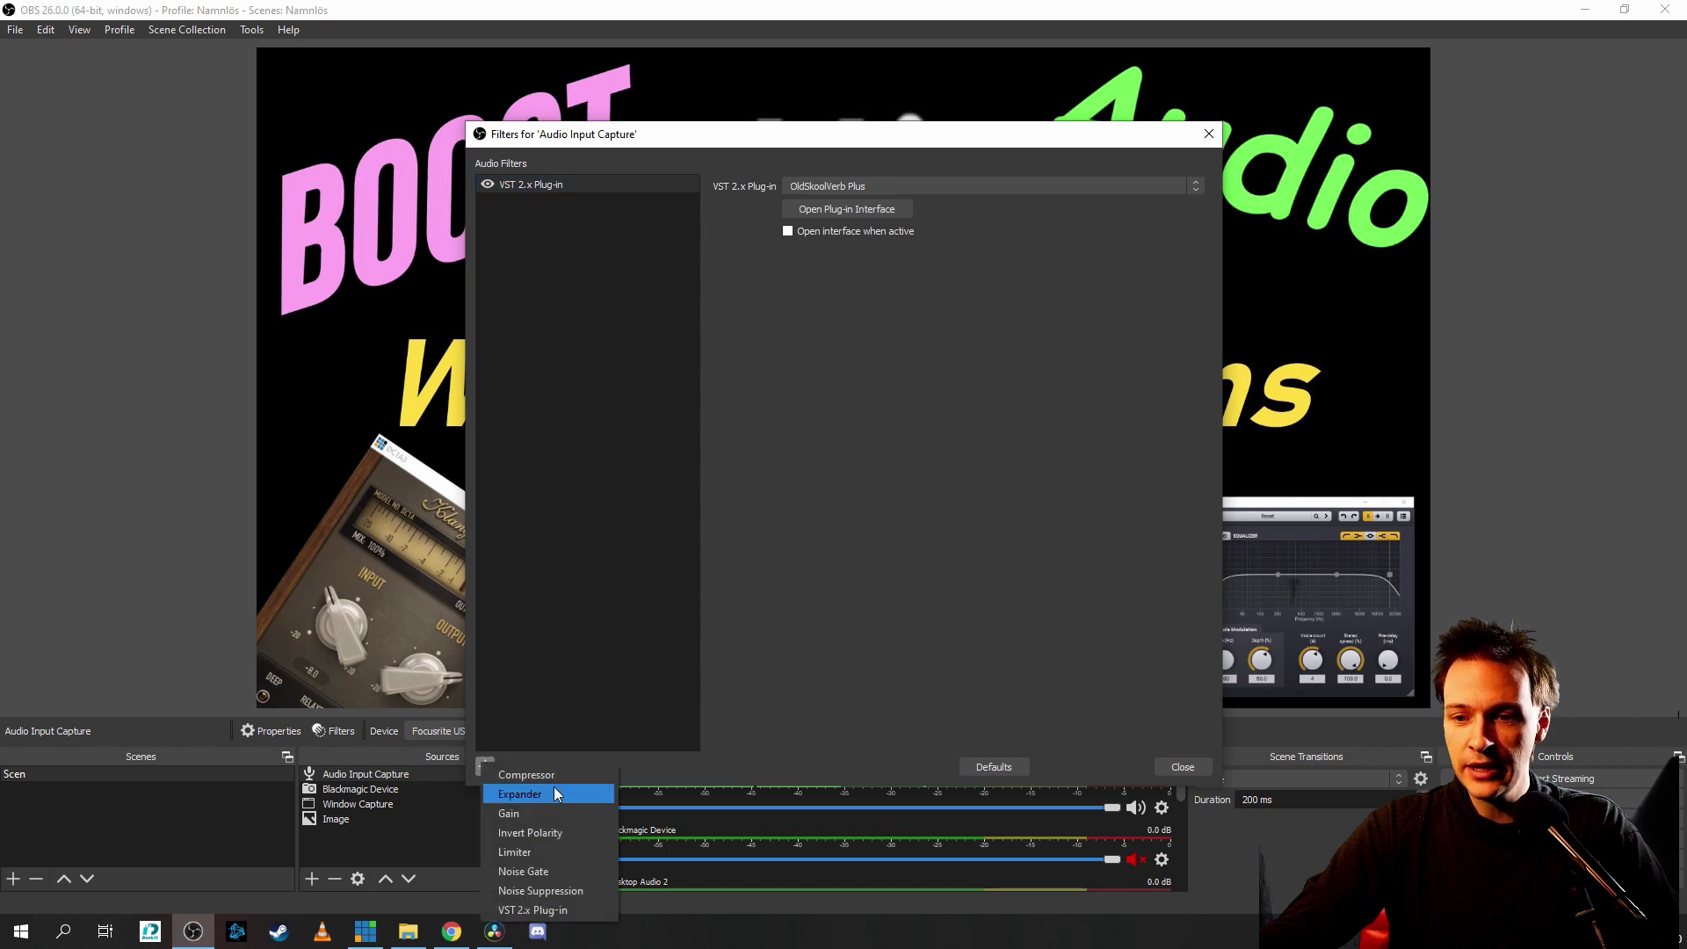
left_click(524, 910)
left_click(799, 489)
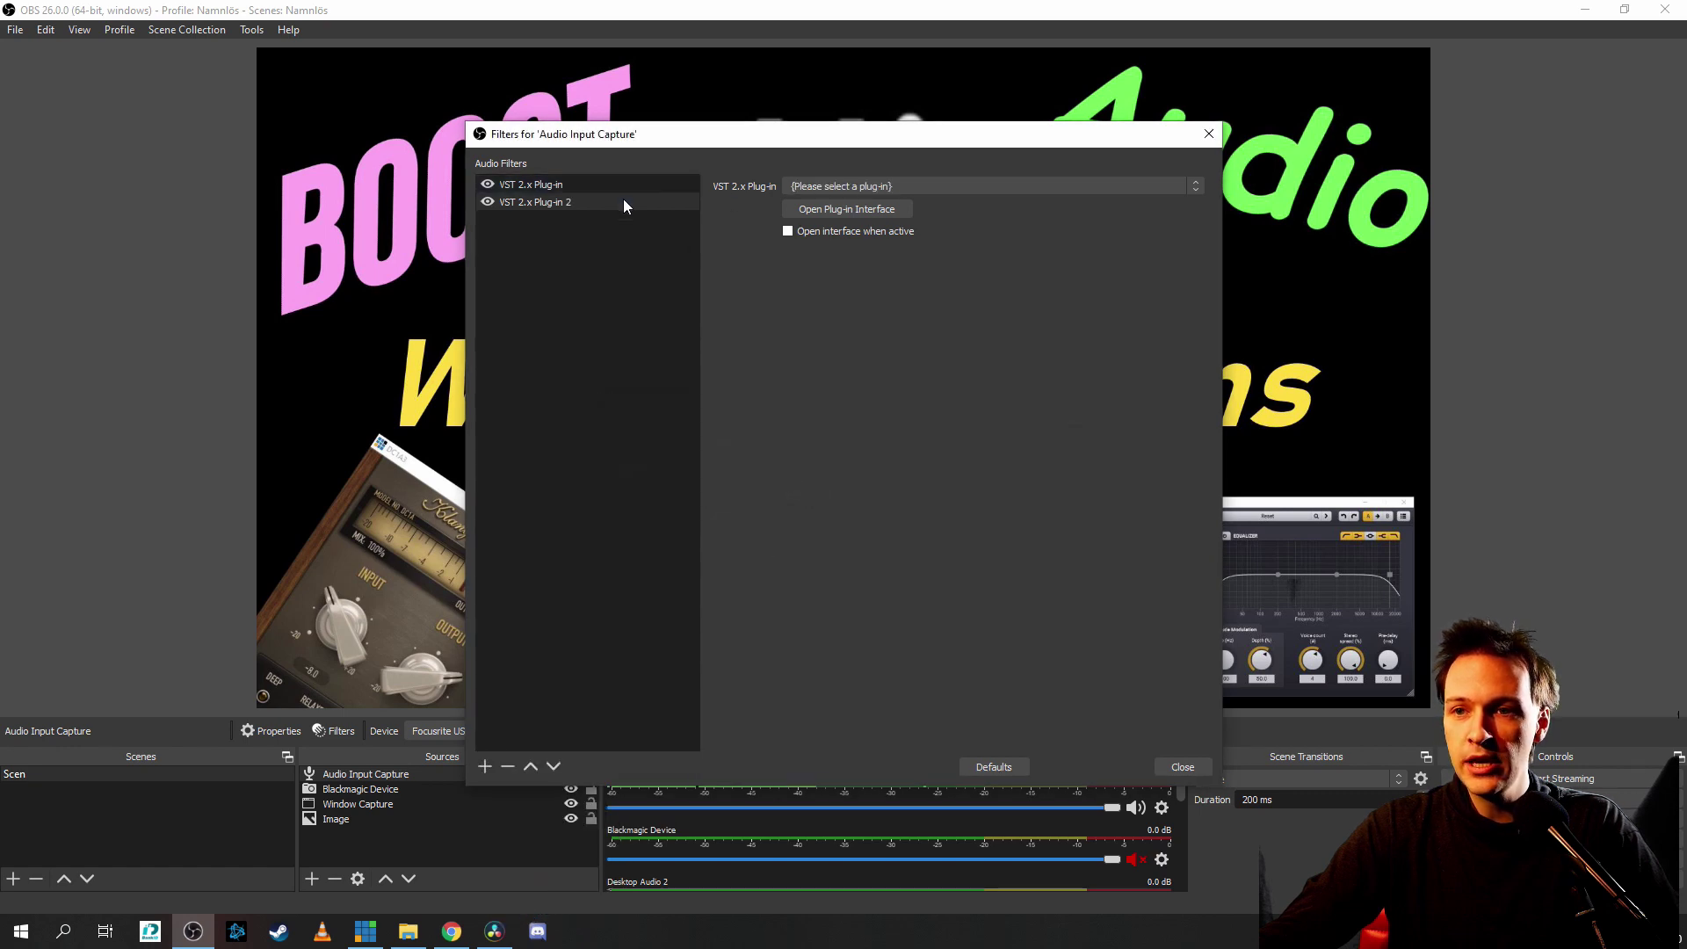
left_click(847, 183)
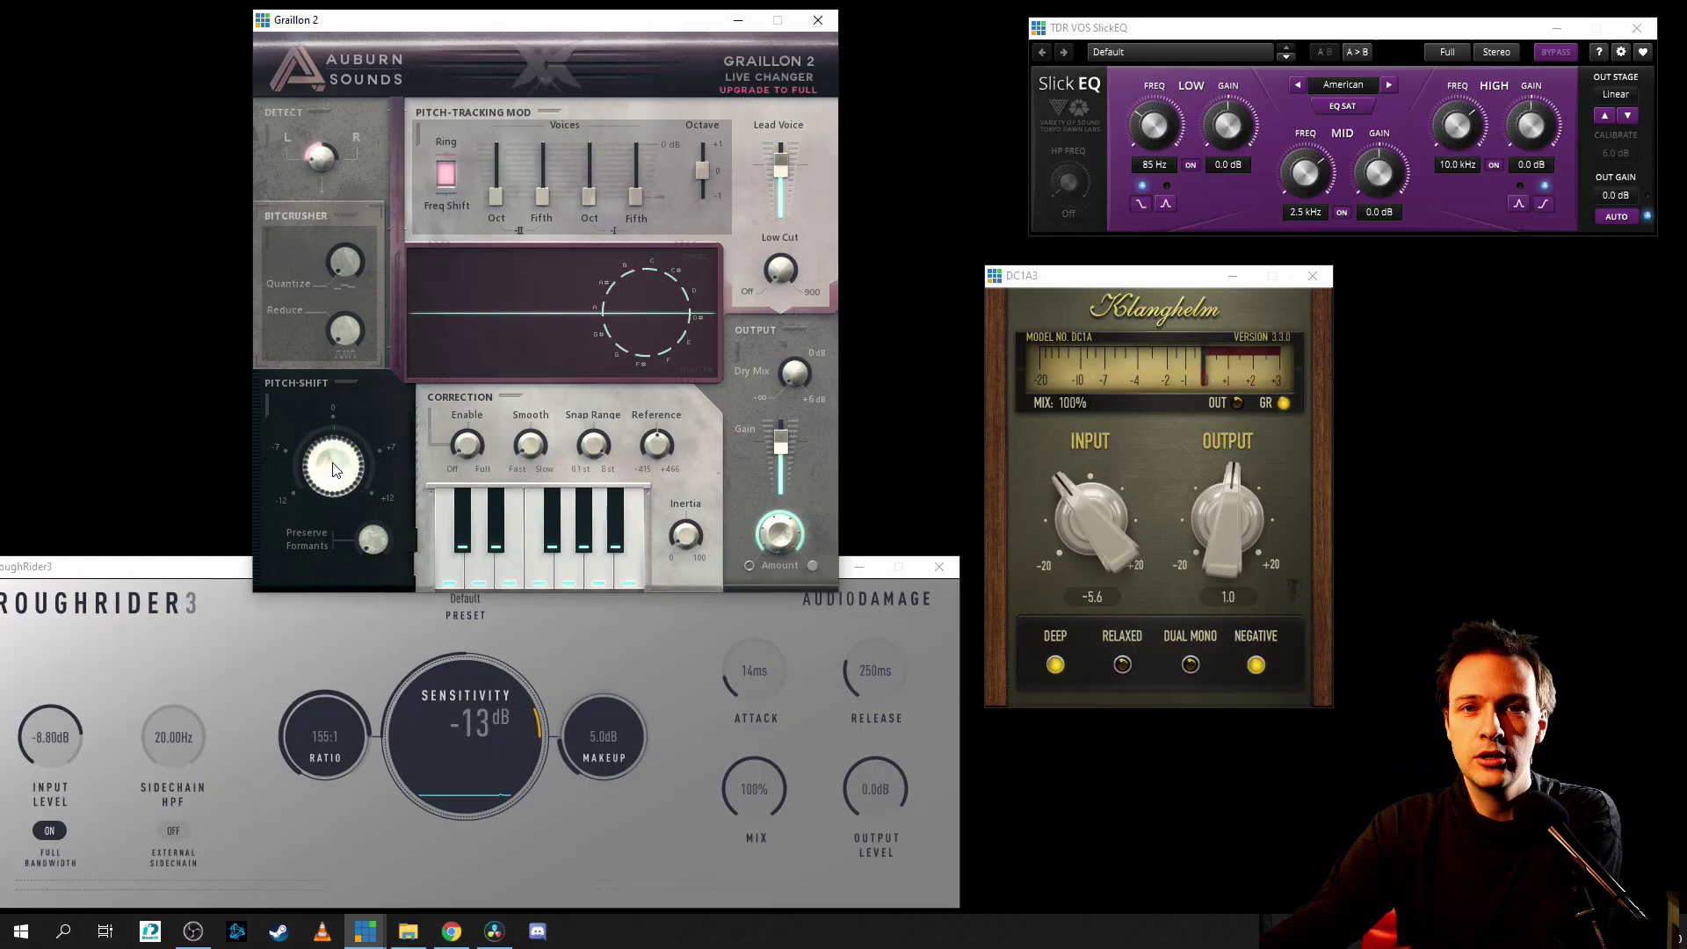
Drag Graillon 2's Pitch-Shift knob down to -3.96 st, then back through -1.20 to near 0 st
left_click_drag(334, 470, 335, 522)
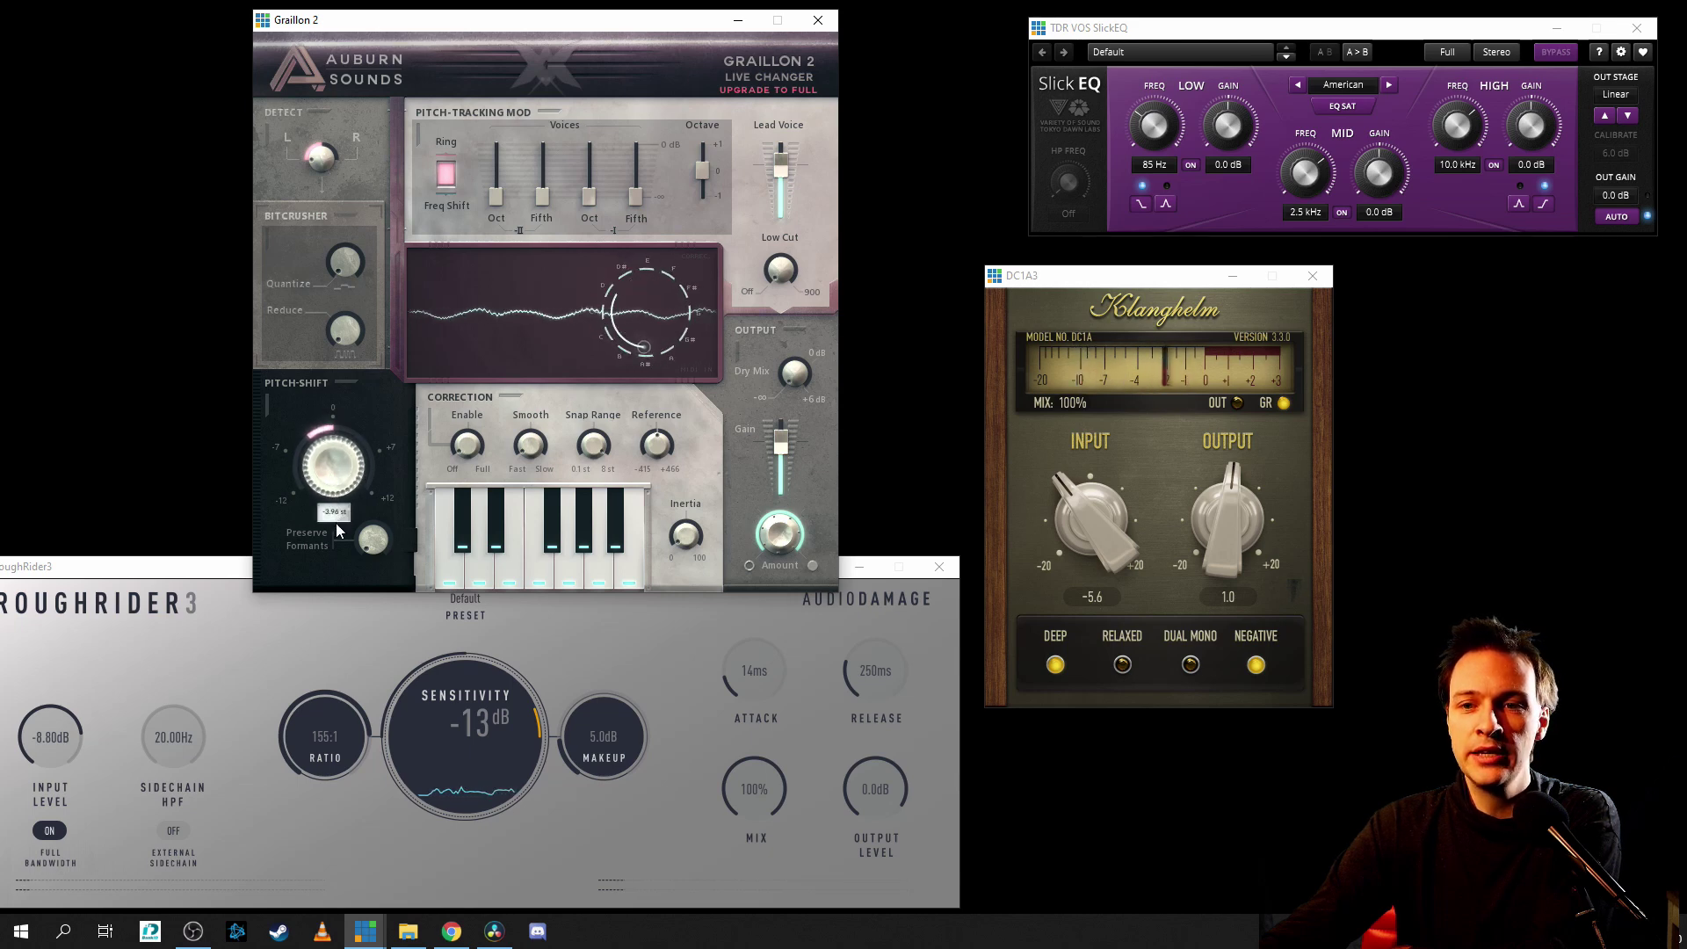
left_click_drag(337, 523, 334, 467)
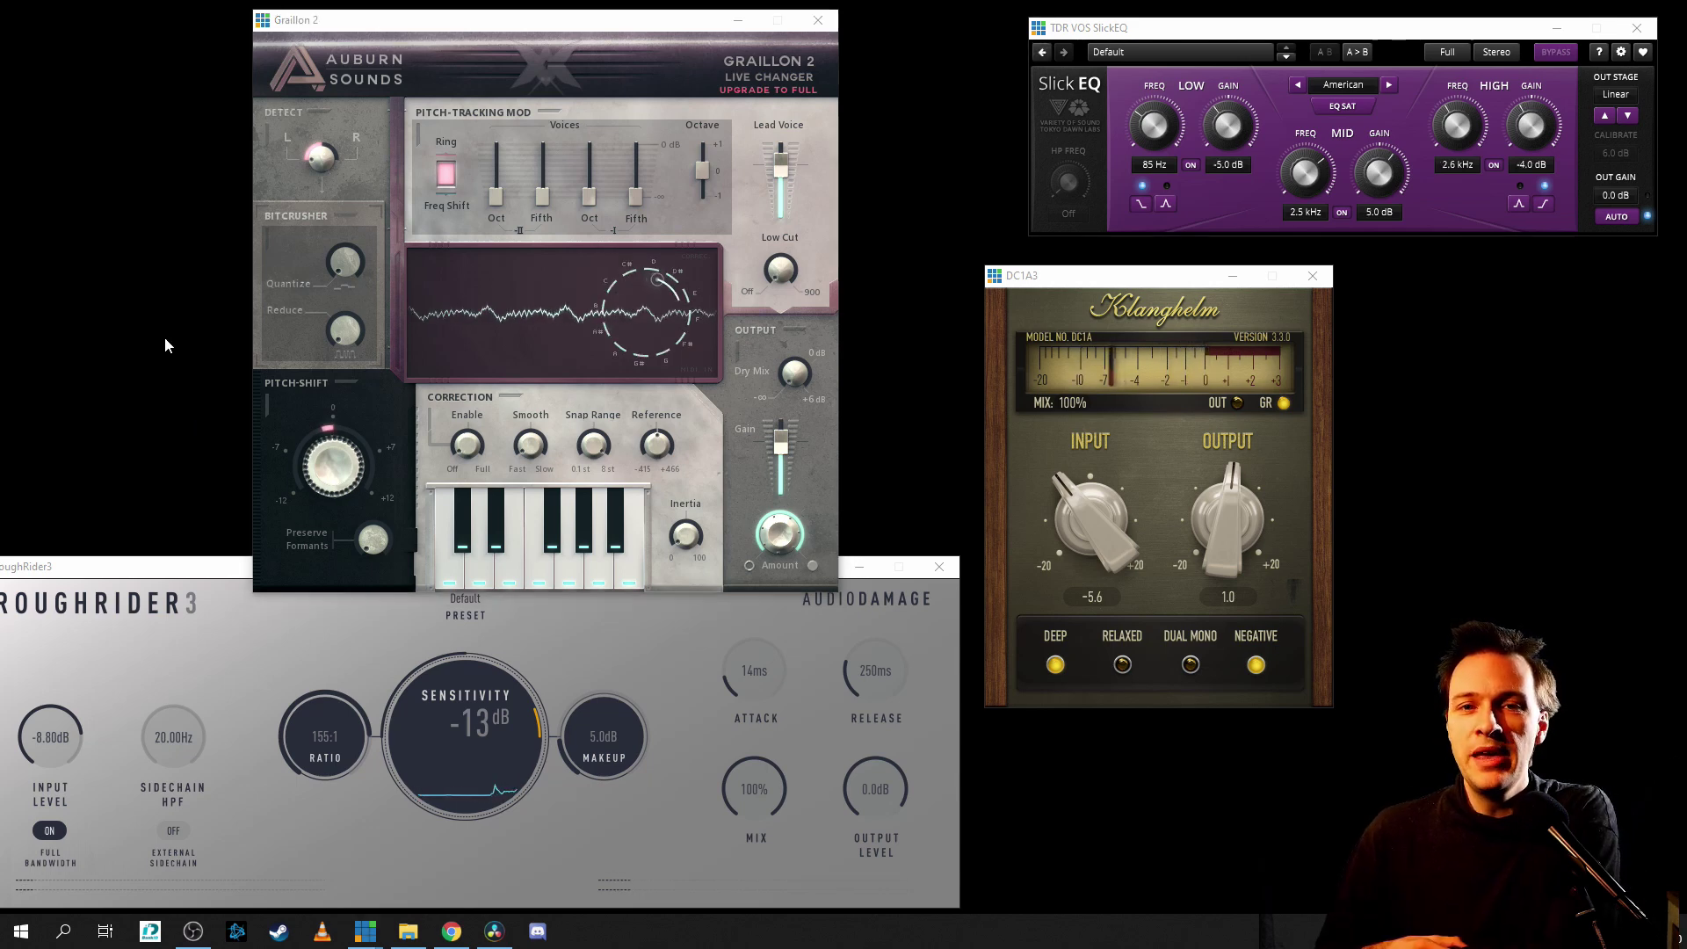
left_click_drag(315, 472, 325, 462)
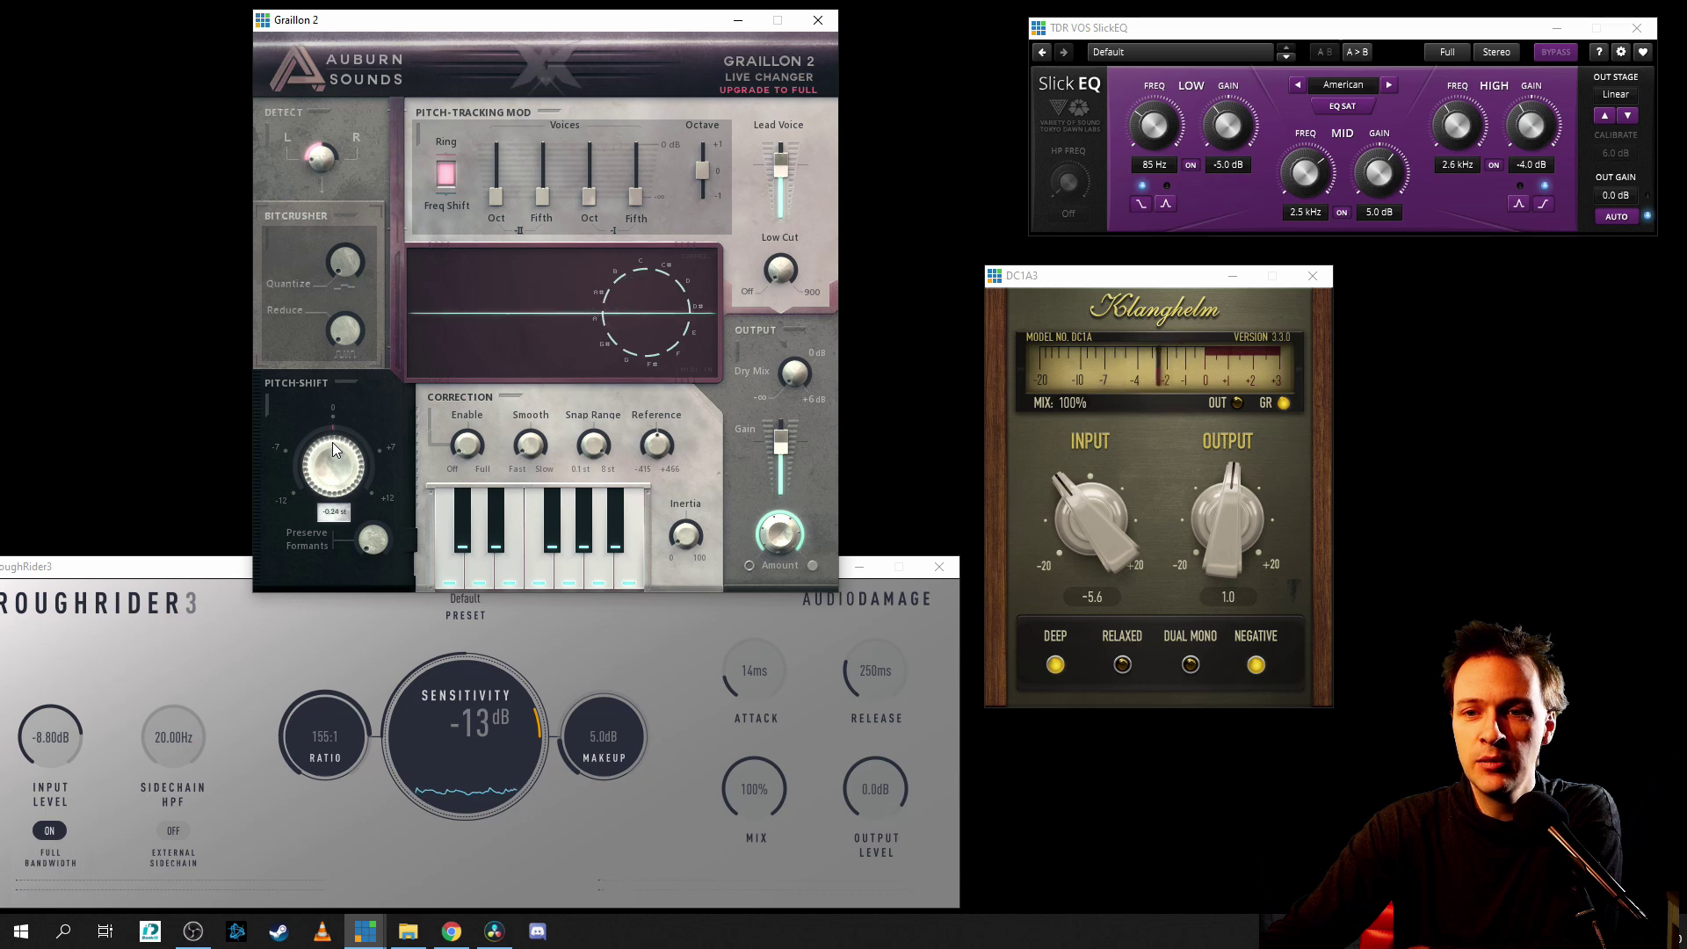
left_click_drag(332, 448, 334, 444)
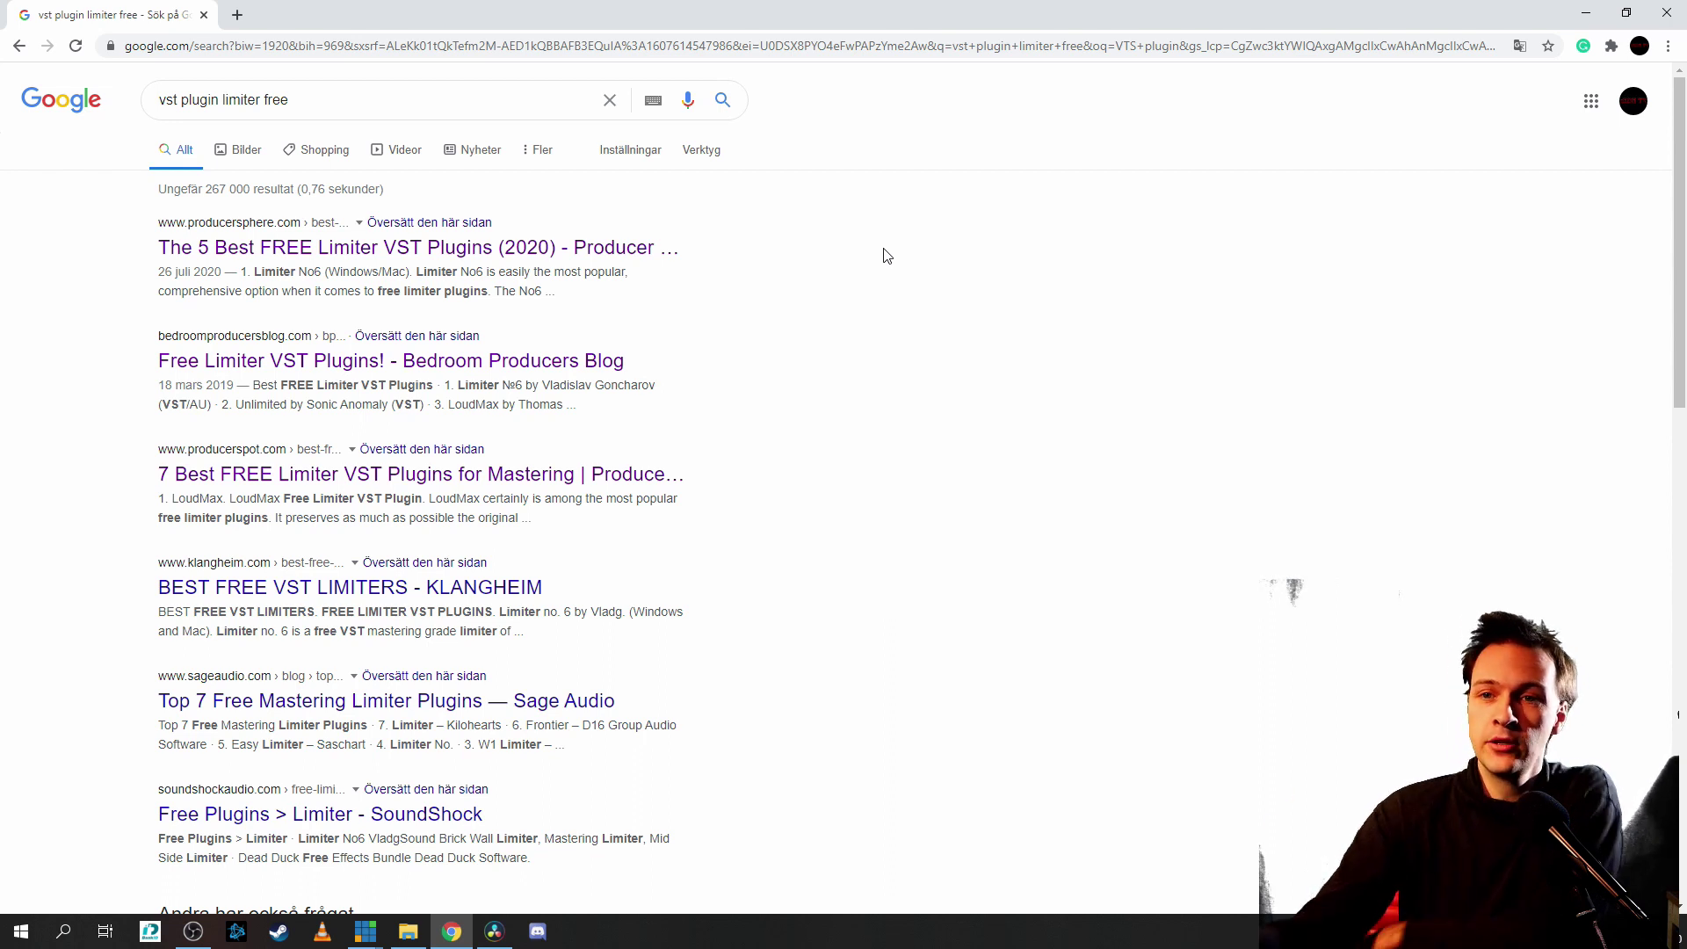
Append 'download' to the 'vst plugin limiter free' Google search and run it
left_click(392, 108)
type("down")
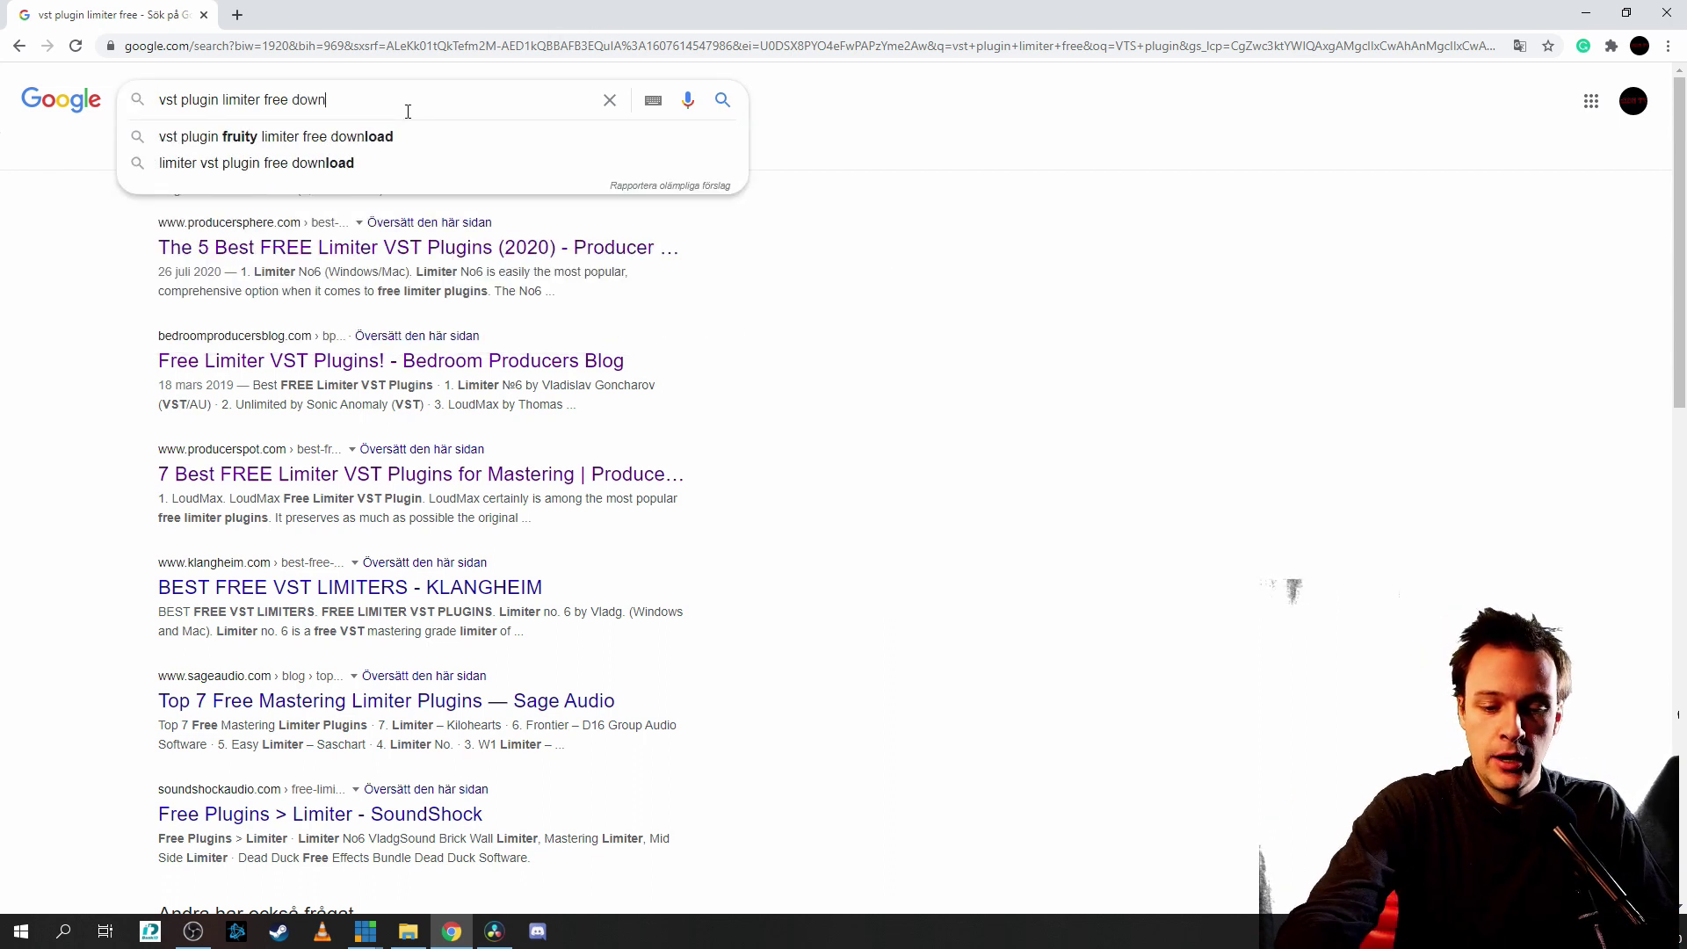
type("load")
key("Return")
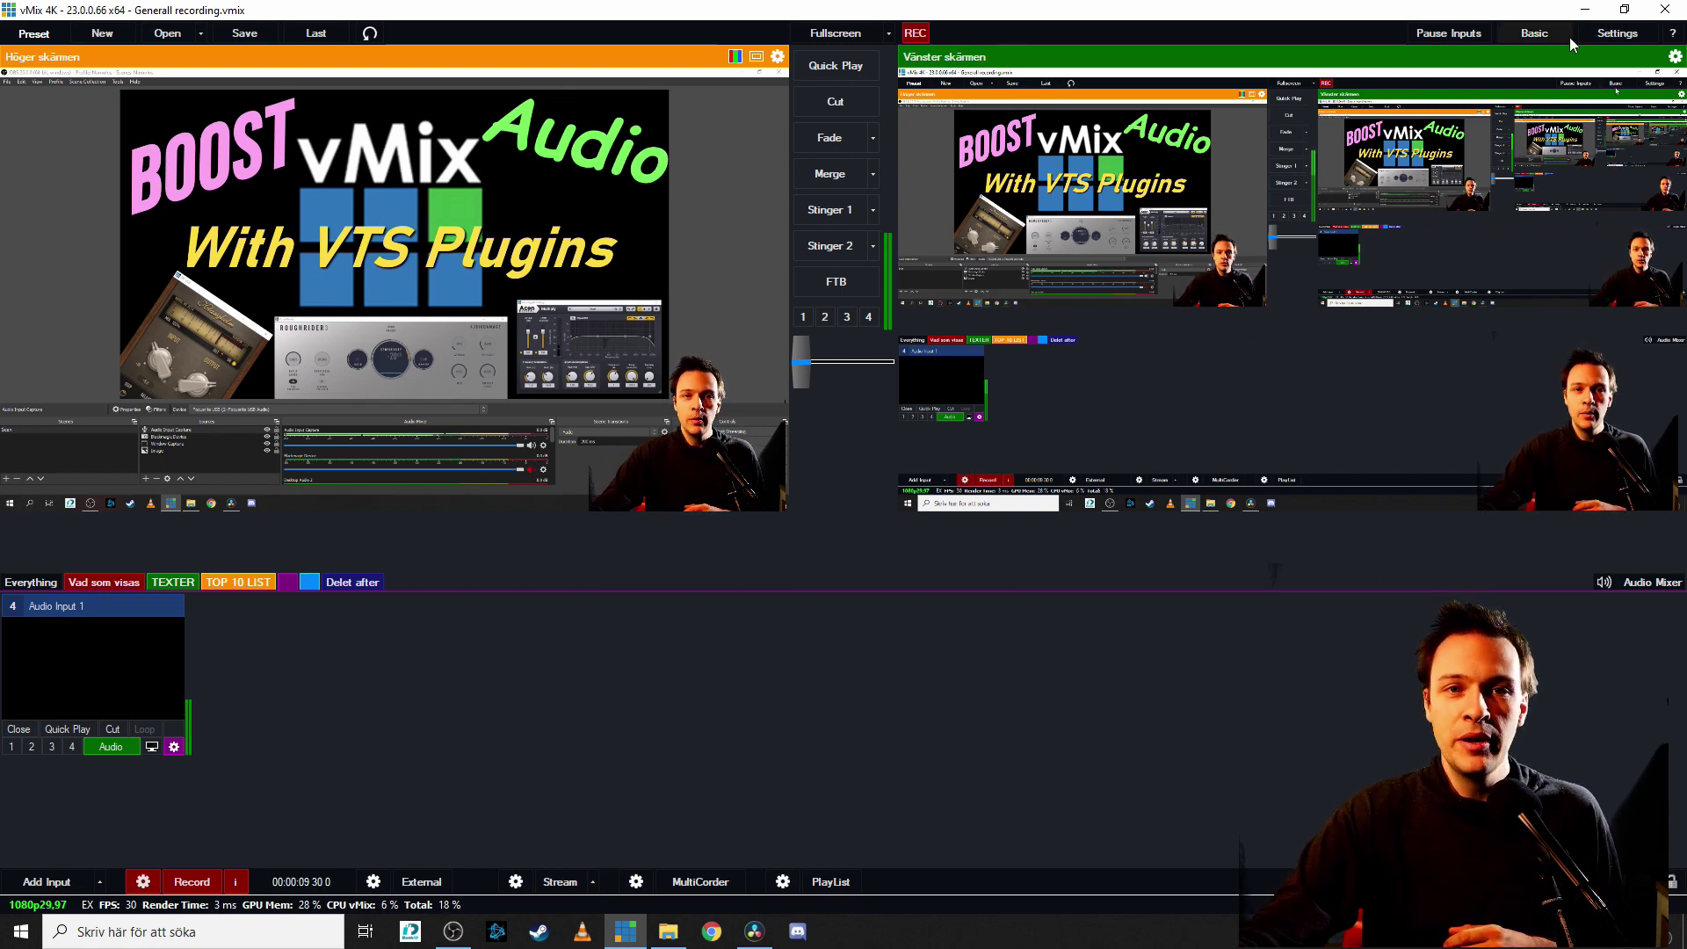
Open vMix Settings, move the dialog aside, and scroll through the Shortcuts list
left_click(1618, 34)
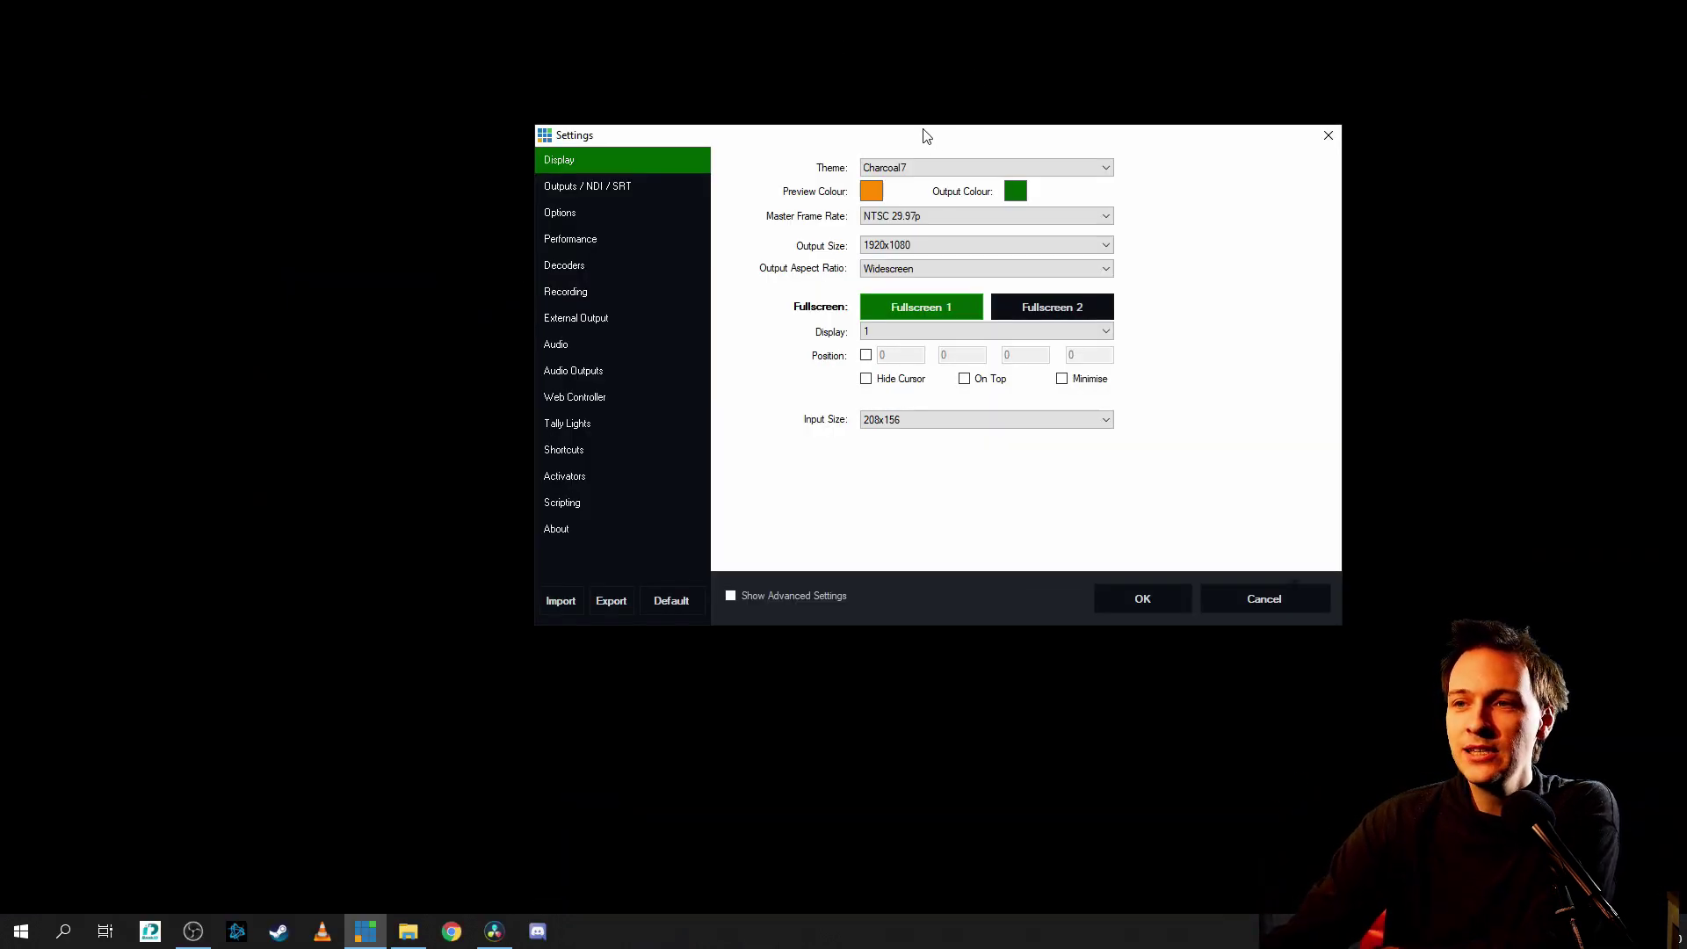
left_click_drag(925, 136, 1609, 445)
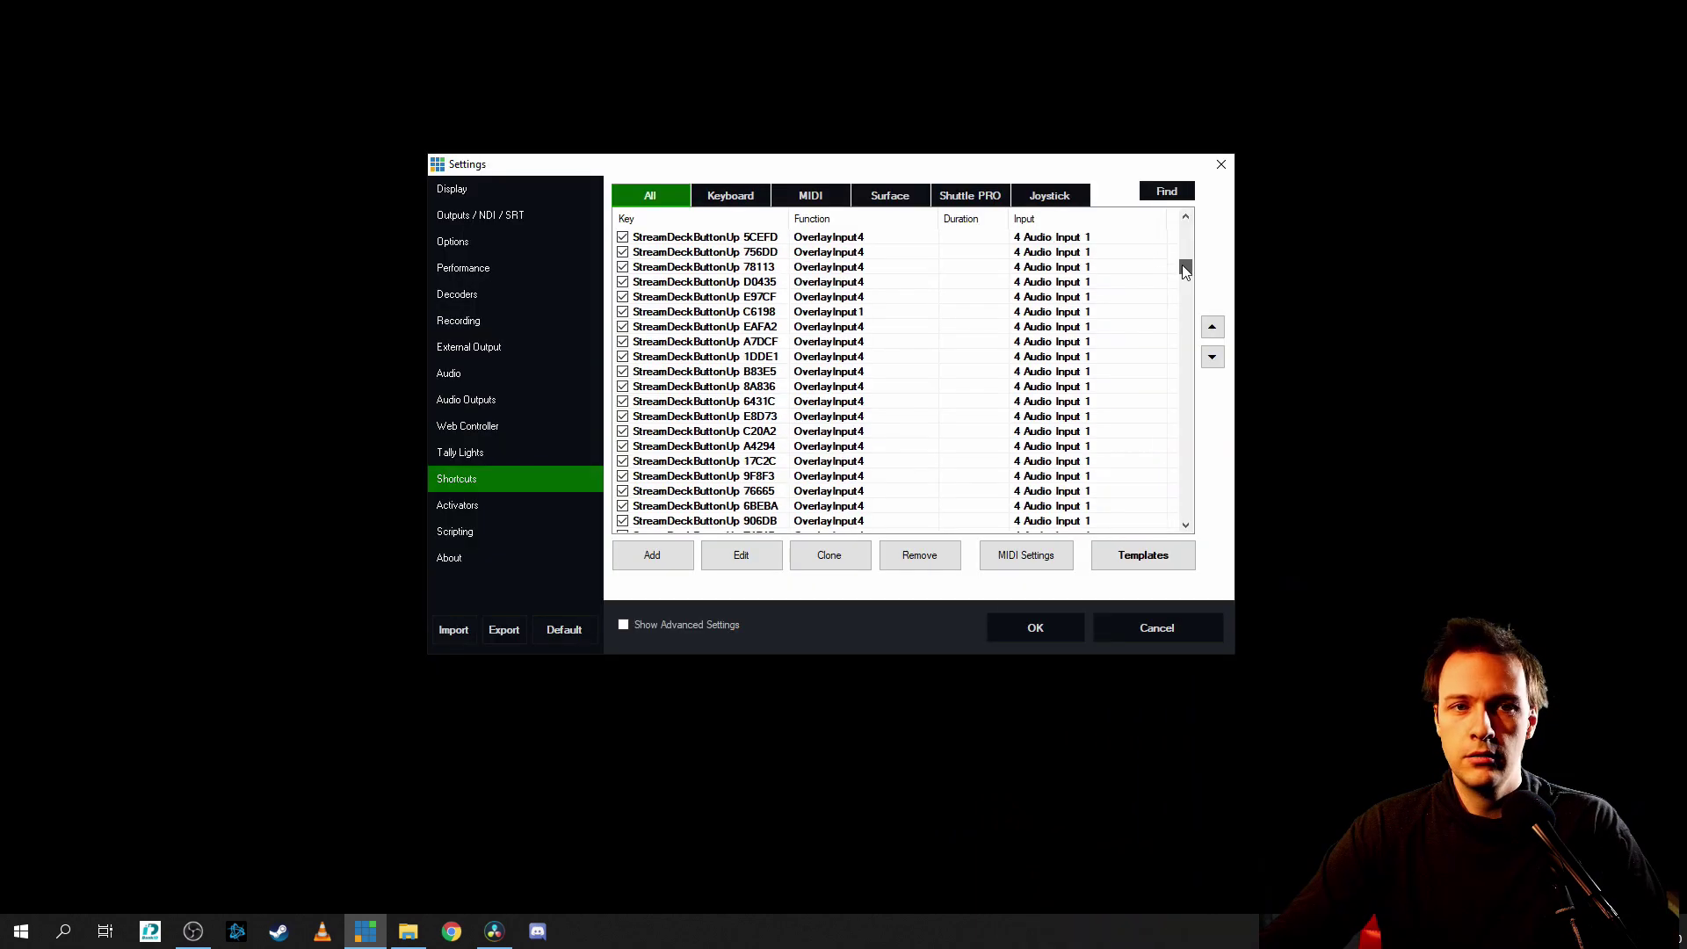
left_click_drag(1183, 269, 1185, 511)
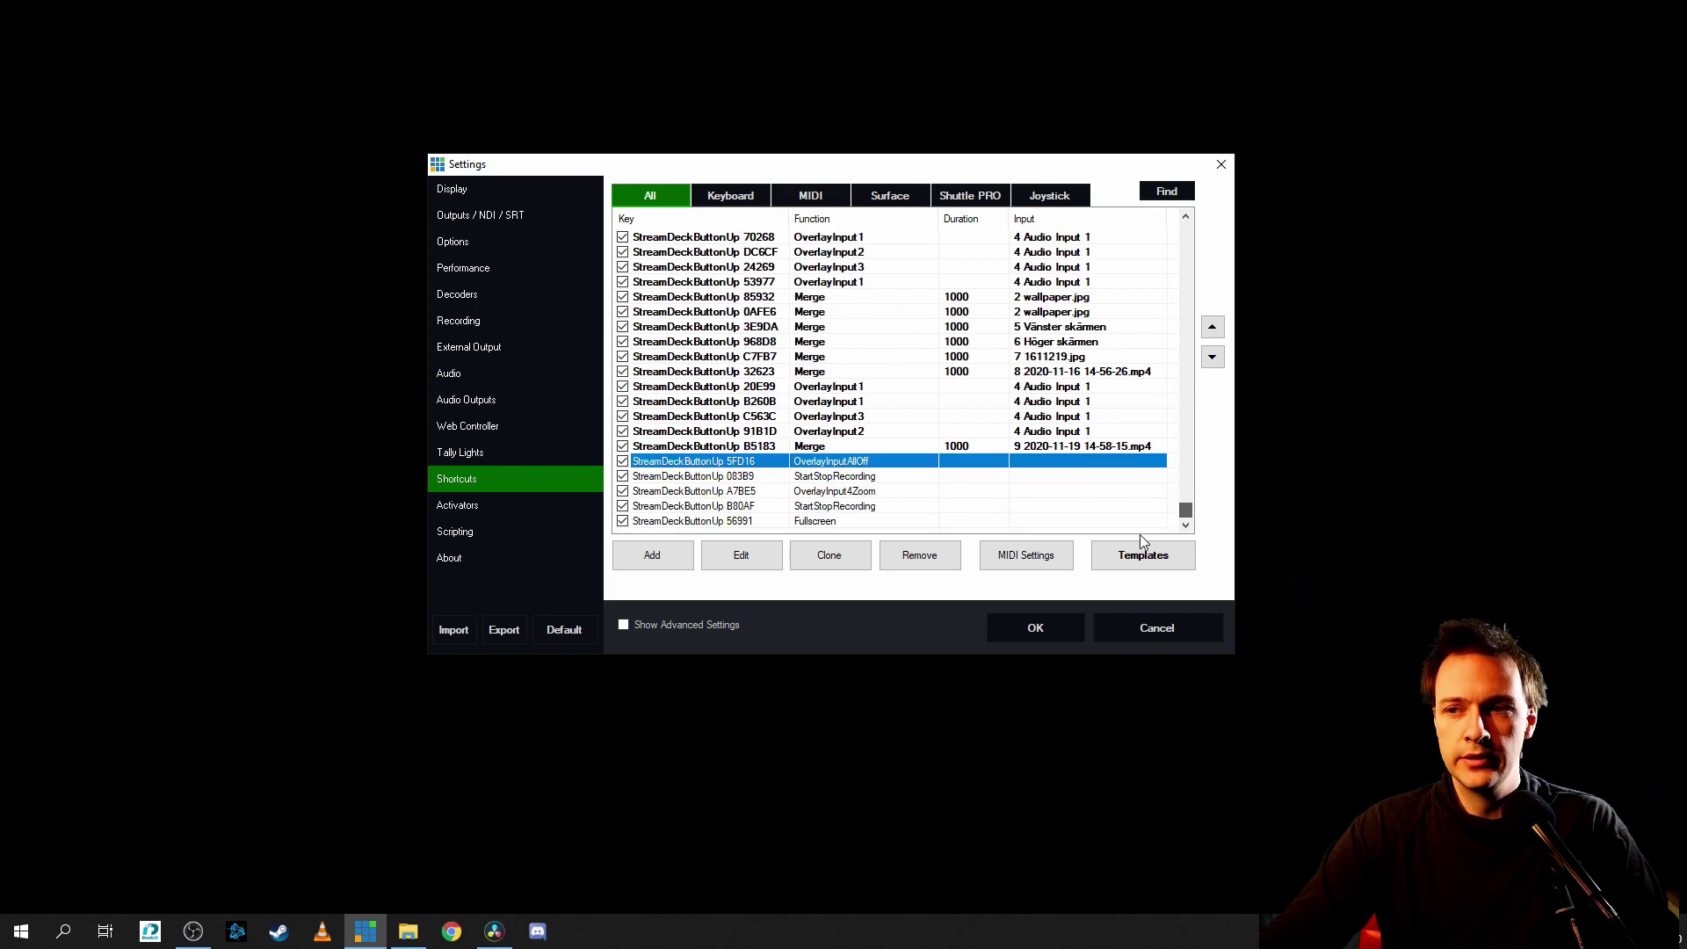
Add a new shortcut and capture M as its key
left_click(652, 554)
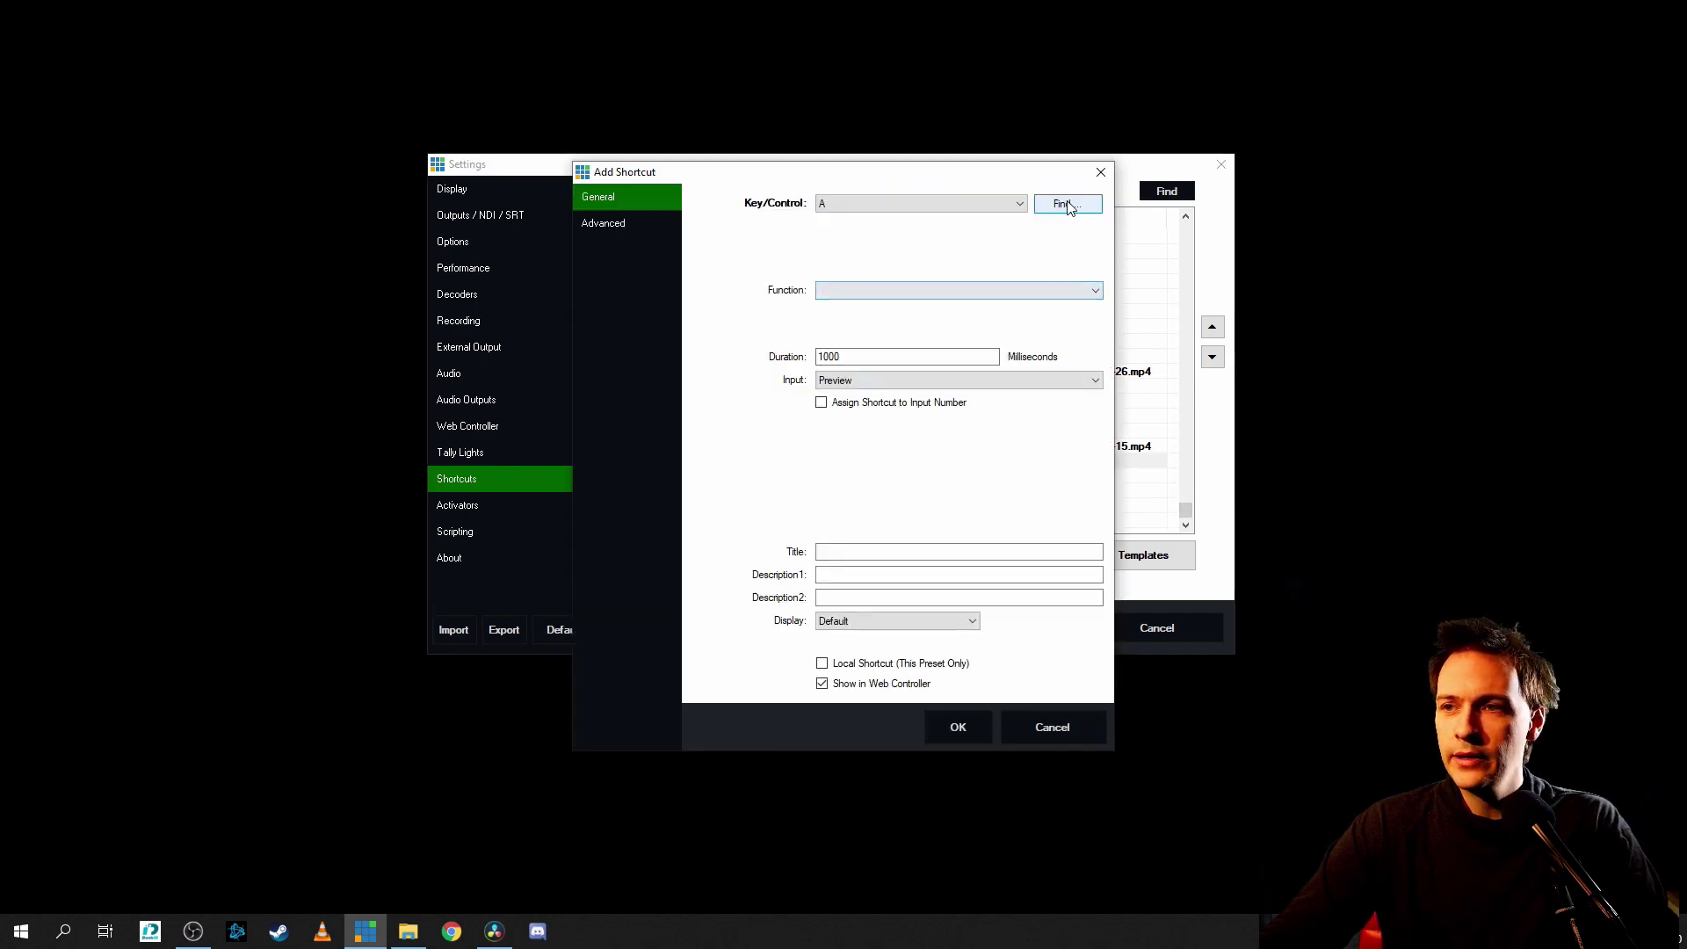
left_click(1067, 204)
key("m")
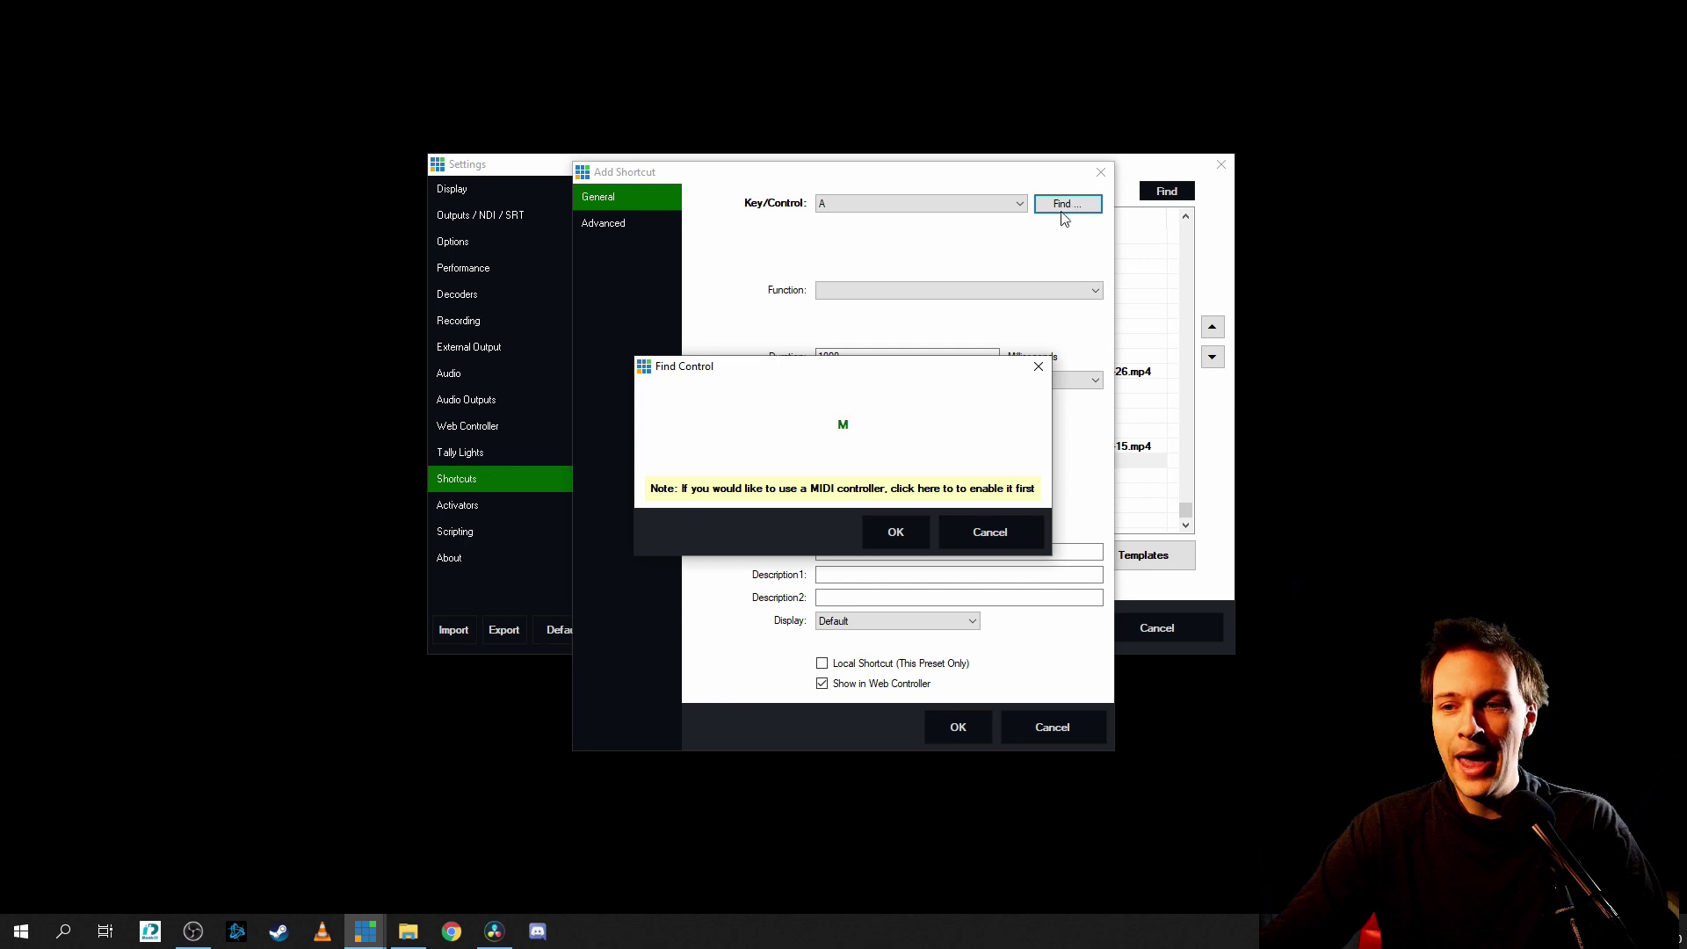
left_click(895, 531)
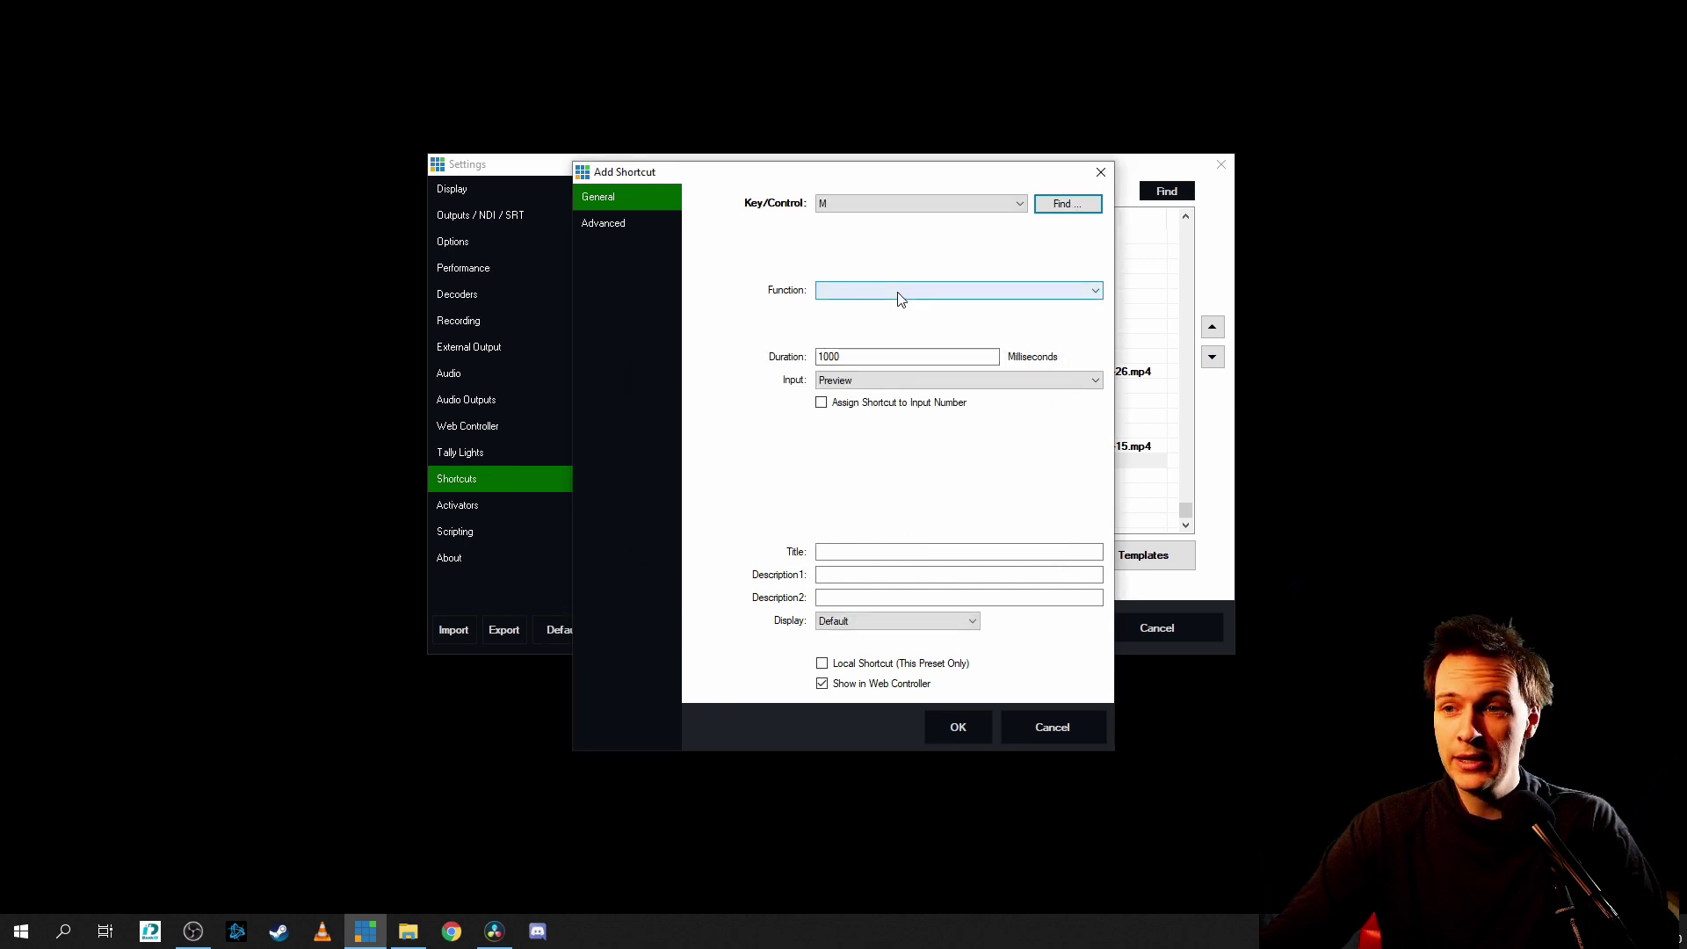
Set the shortcut's function to AudioPluginShow from the Audio category
left_click(896, 292)
left_click(888, 392)
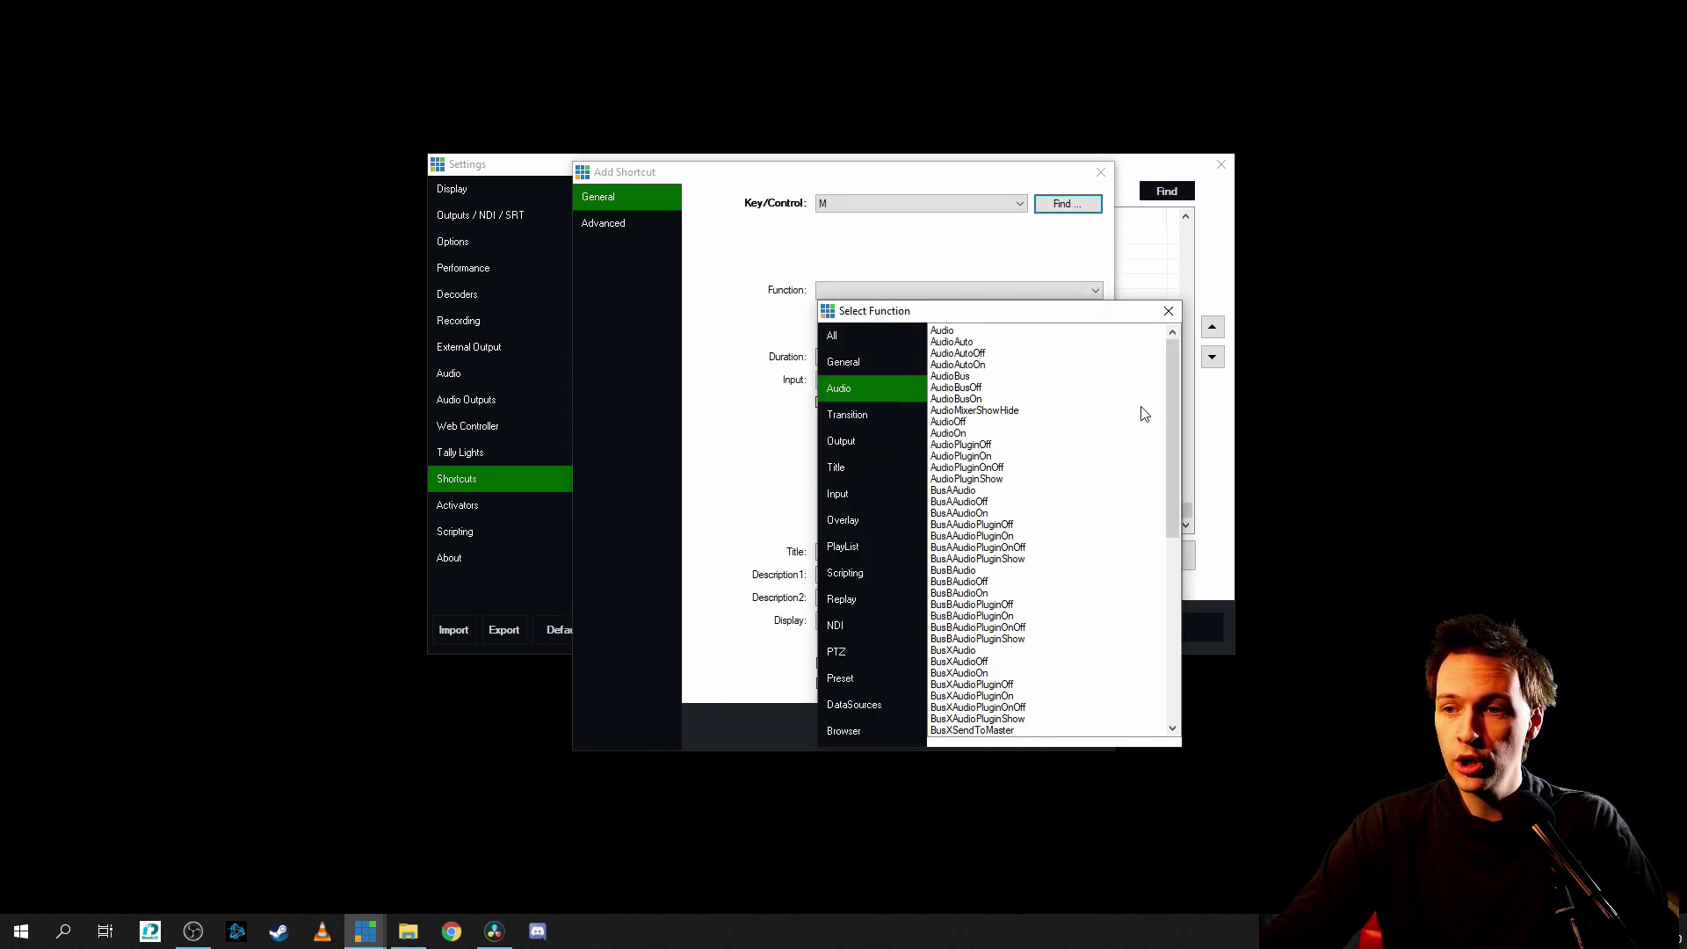
left_click_drag(1173, 383, 1174, 423)
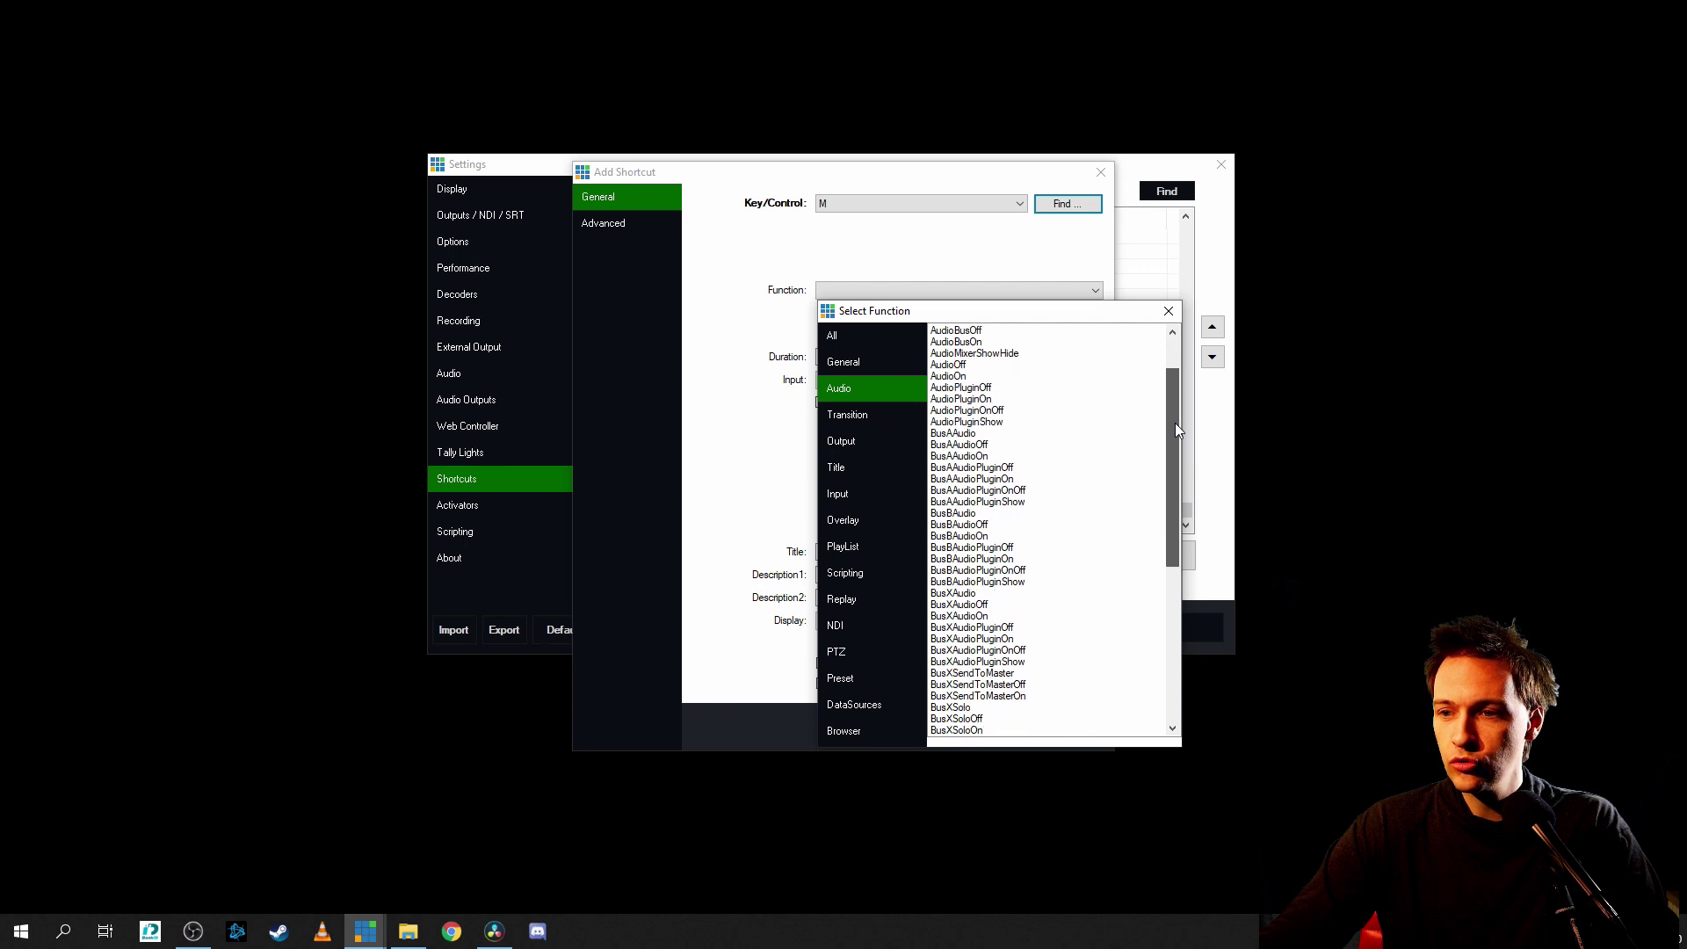
double_click(959, 423)
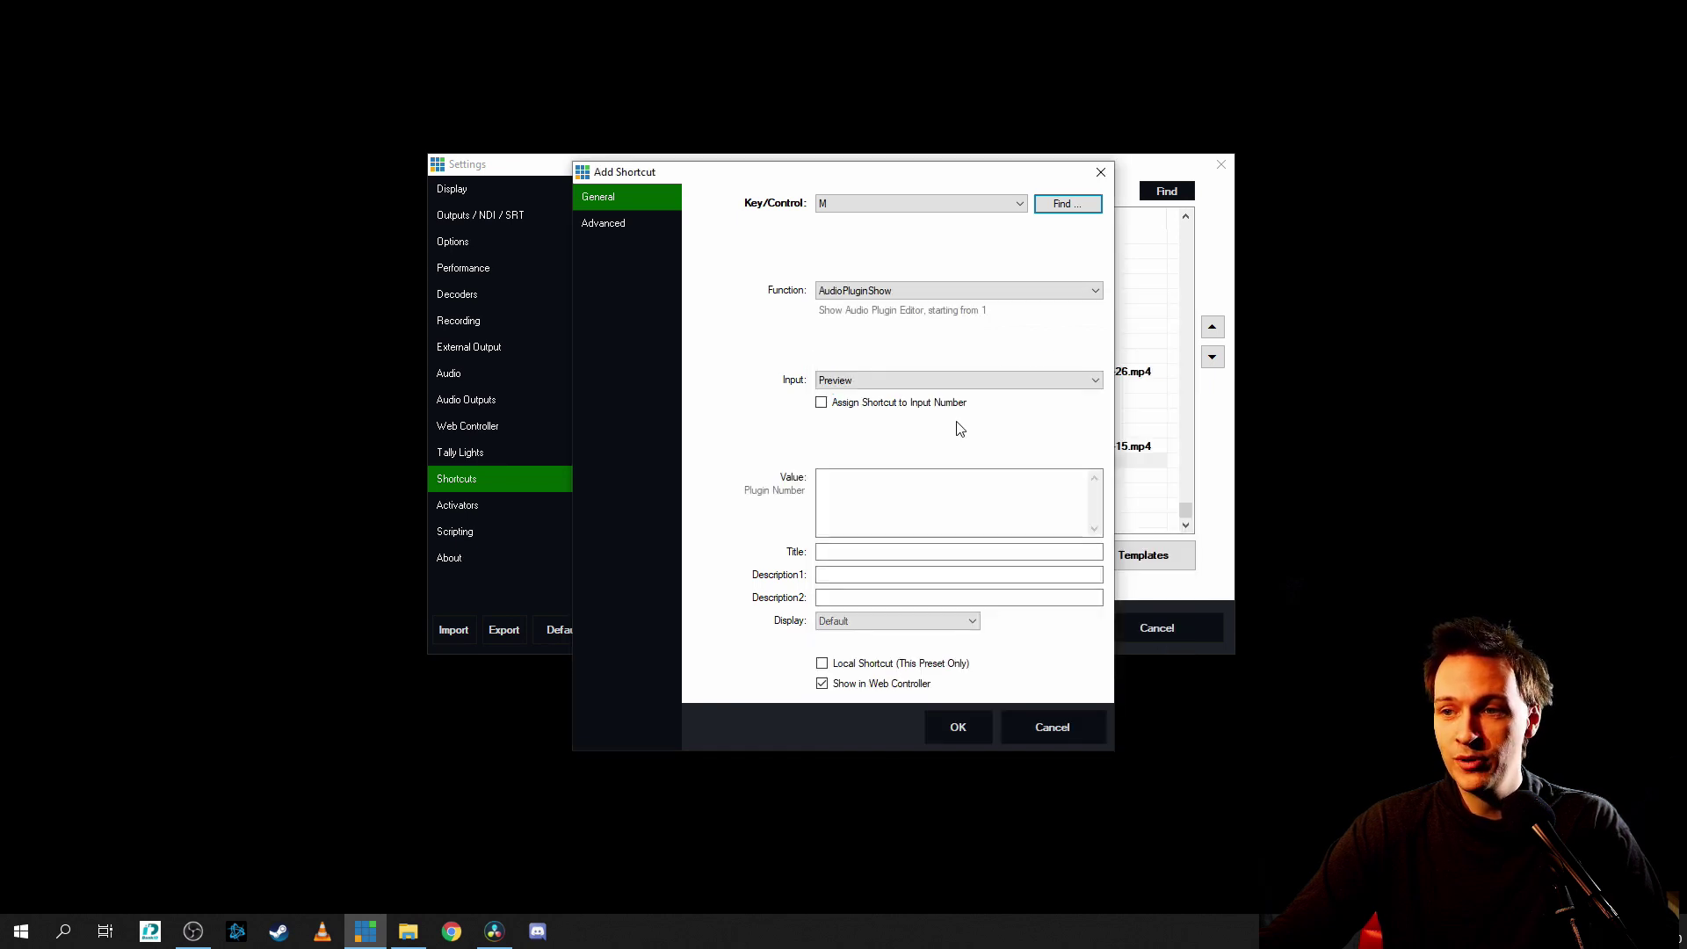
left_click(896, 383)
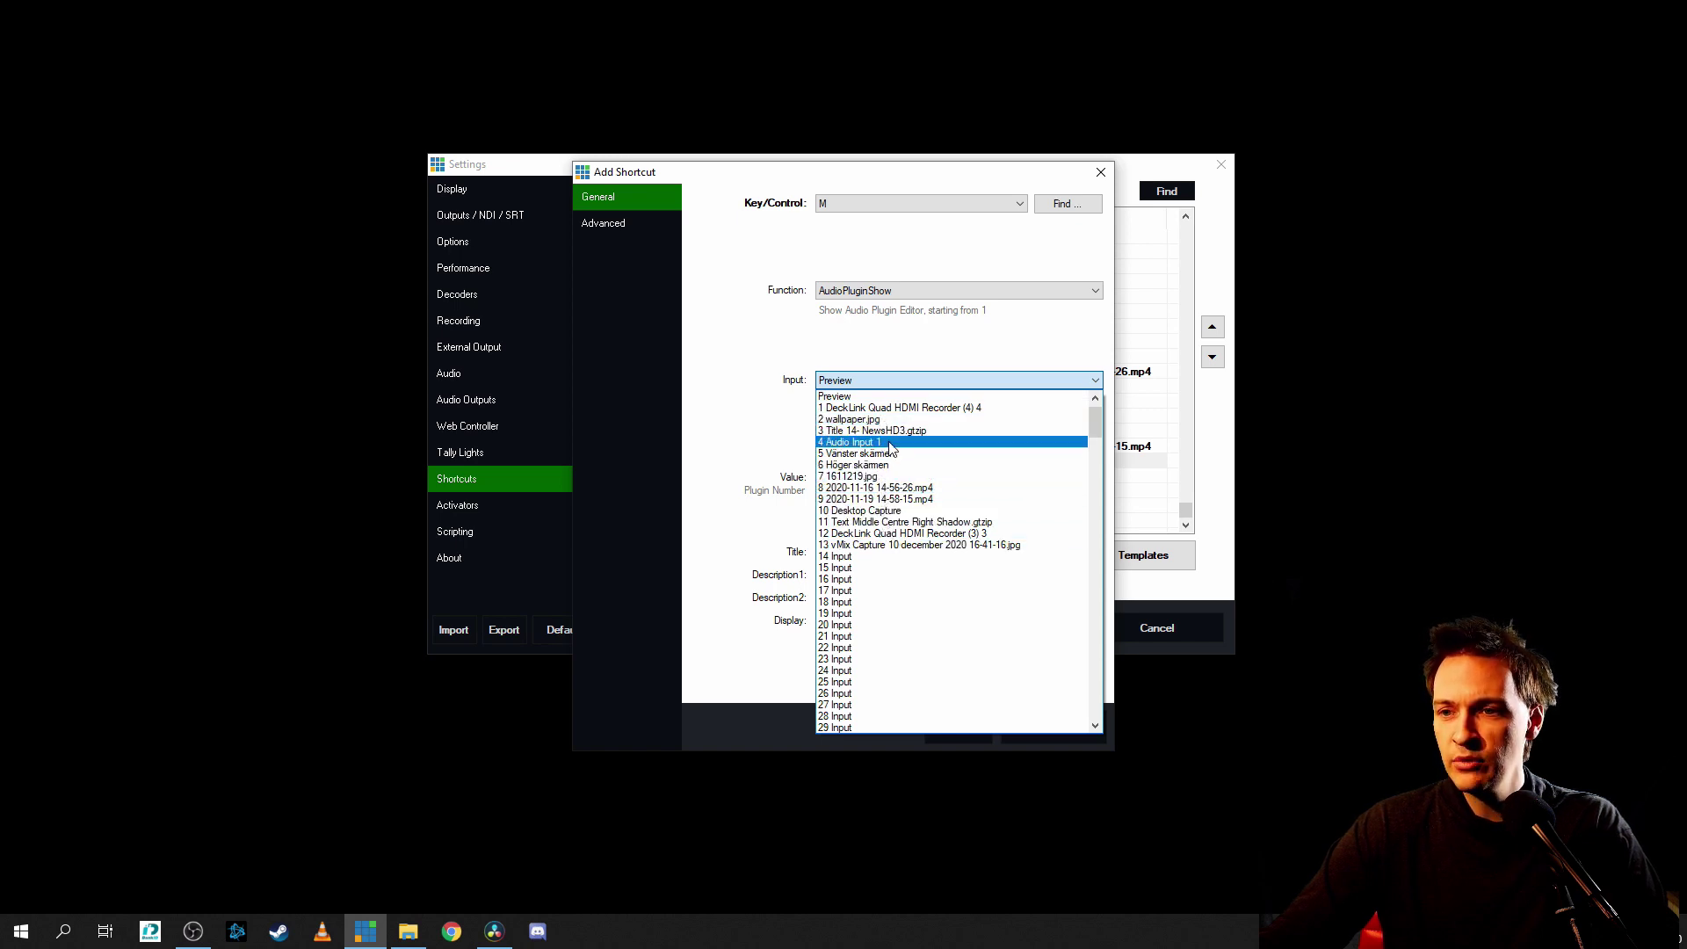
Target the M shortcut at 4 Audio Input 1 with value 2, then save and close Settings
left_click(891, 444)
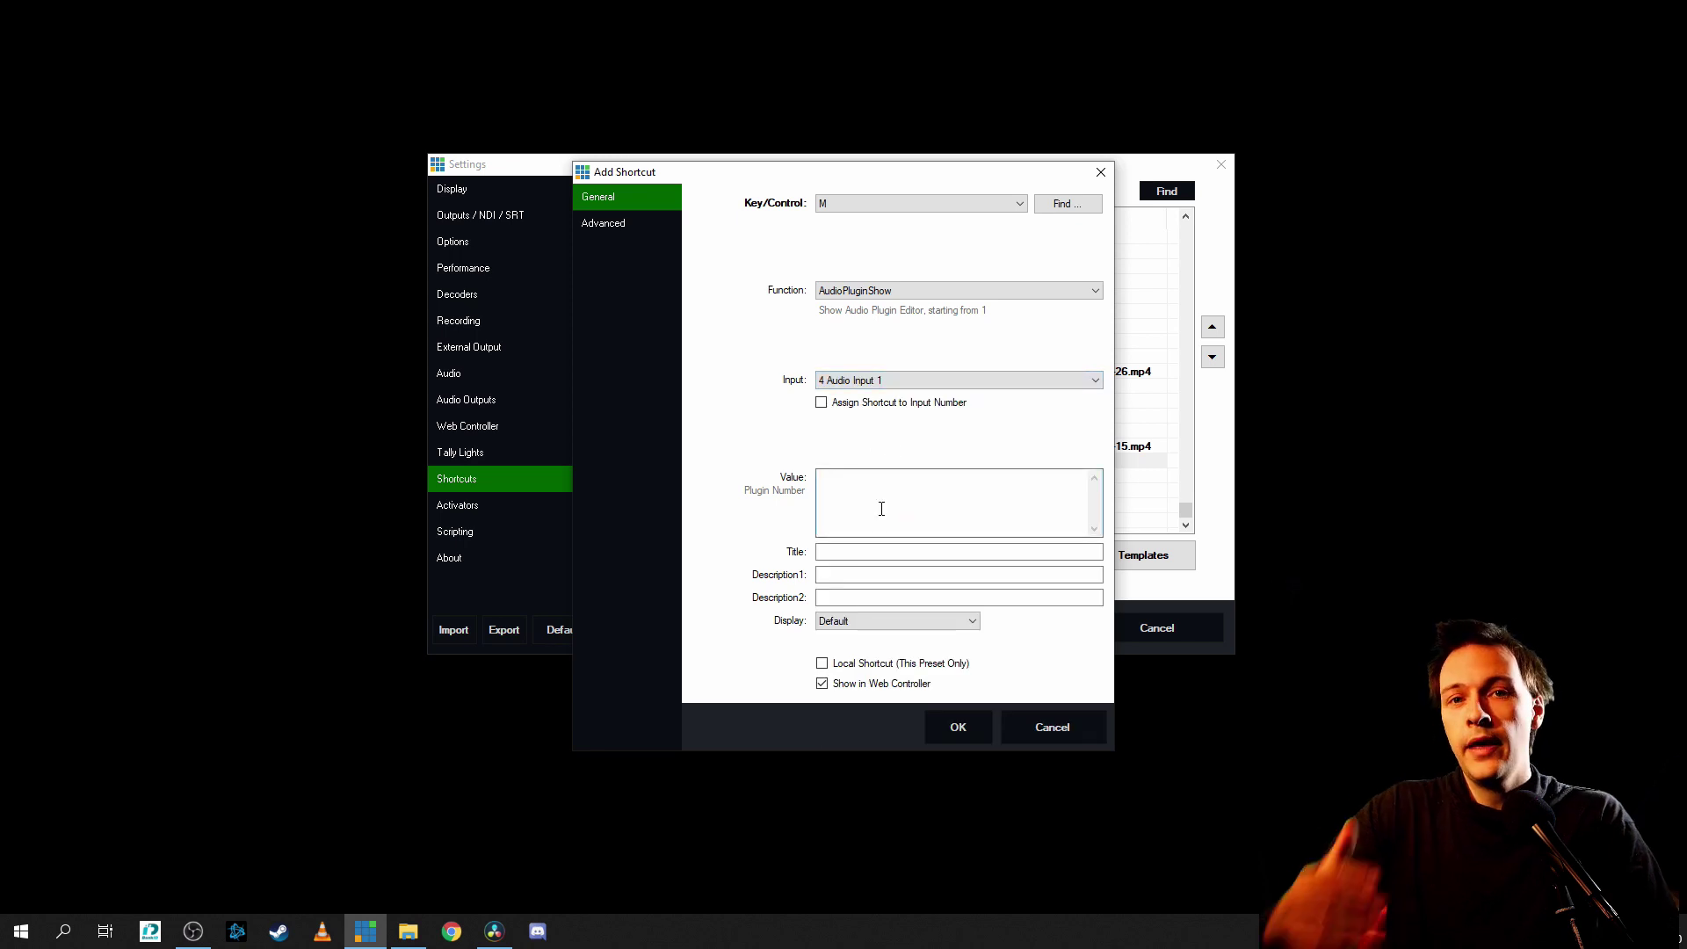
left_click(882, 509)
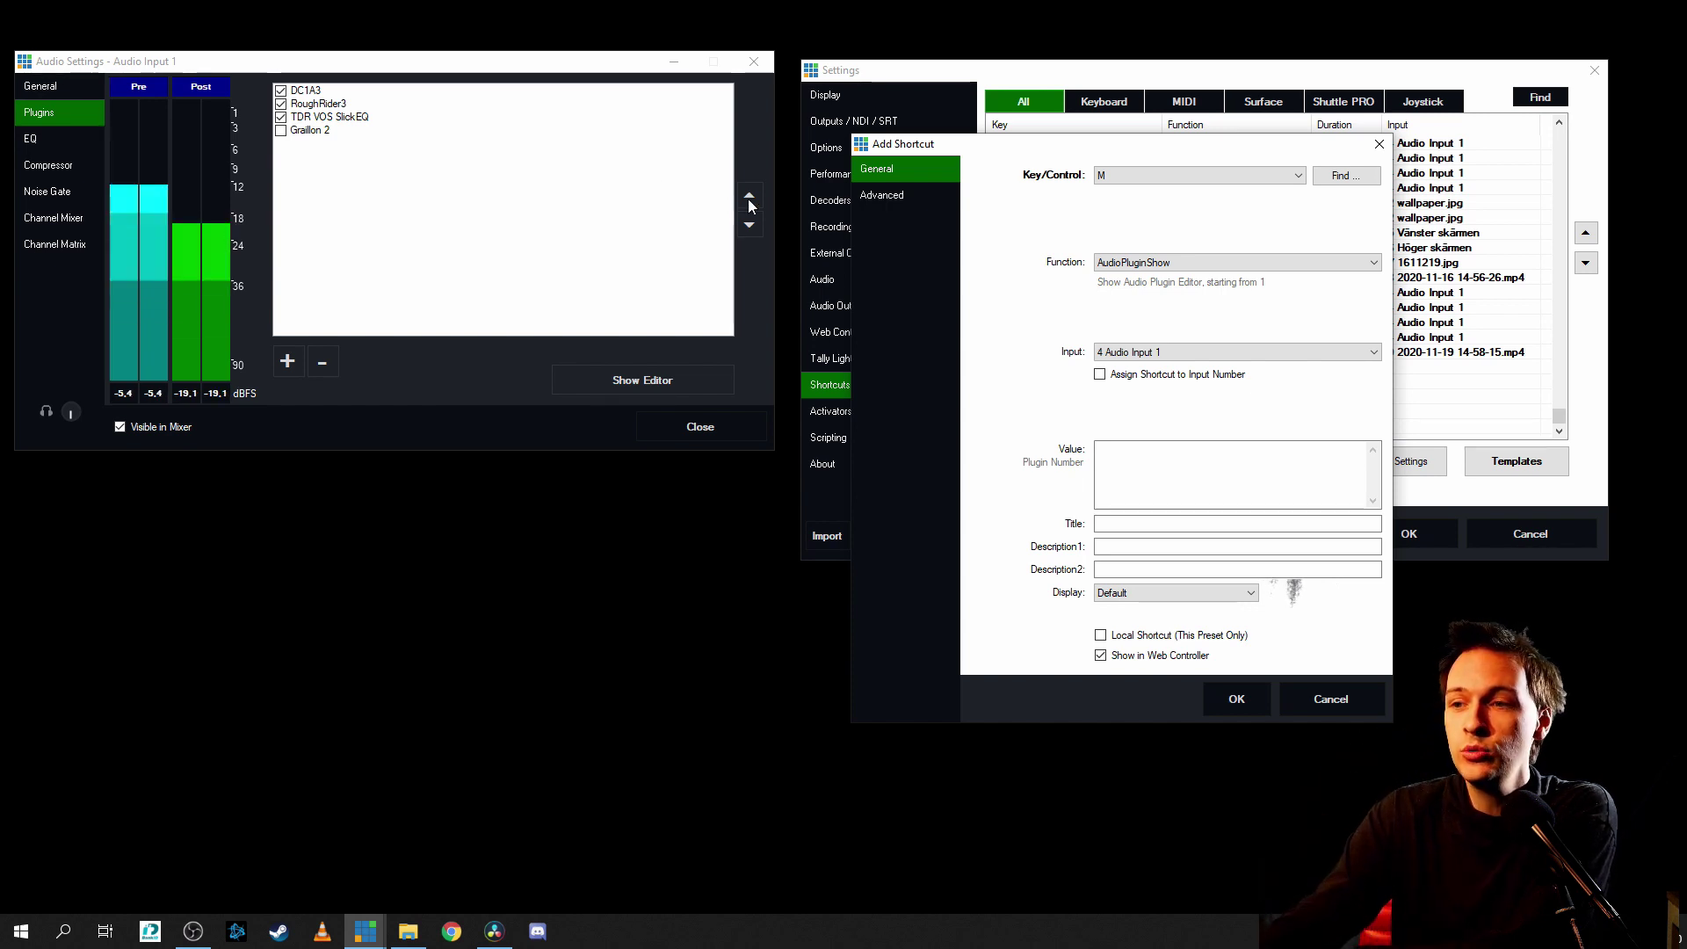
left_click(1119, 466)
type("2")
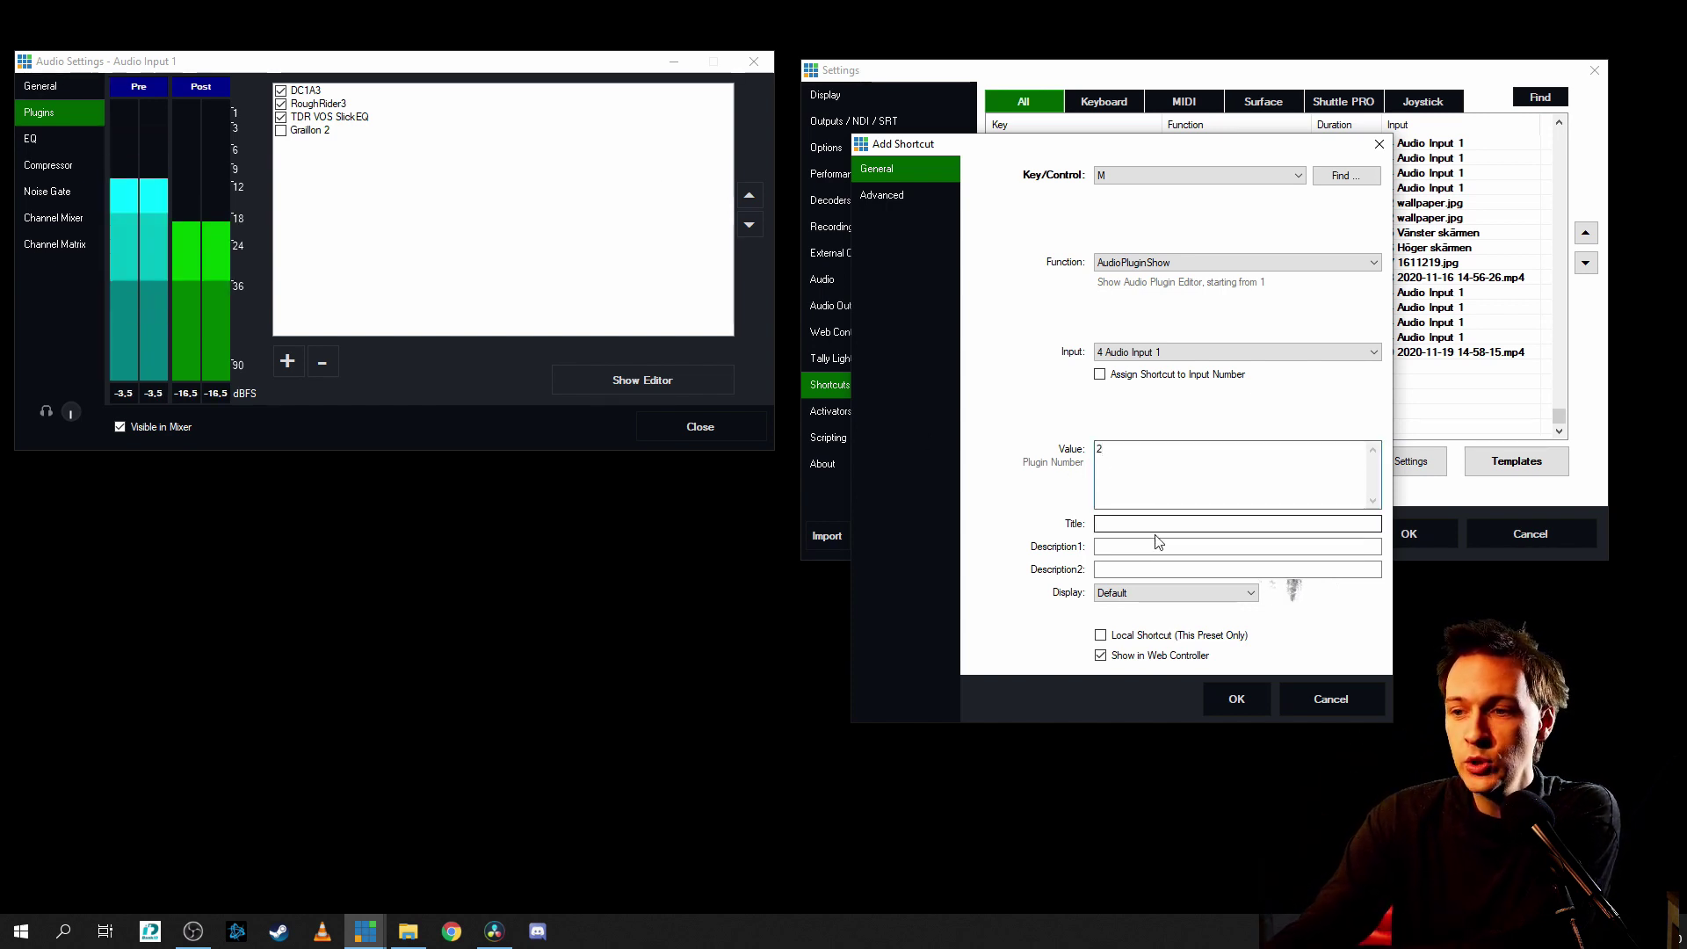
left_click(1101, 635)
left_click(1234, 700)
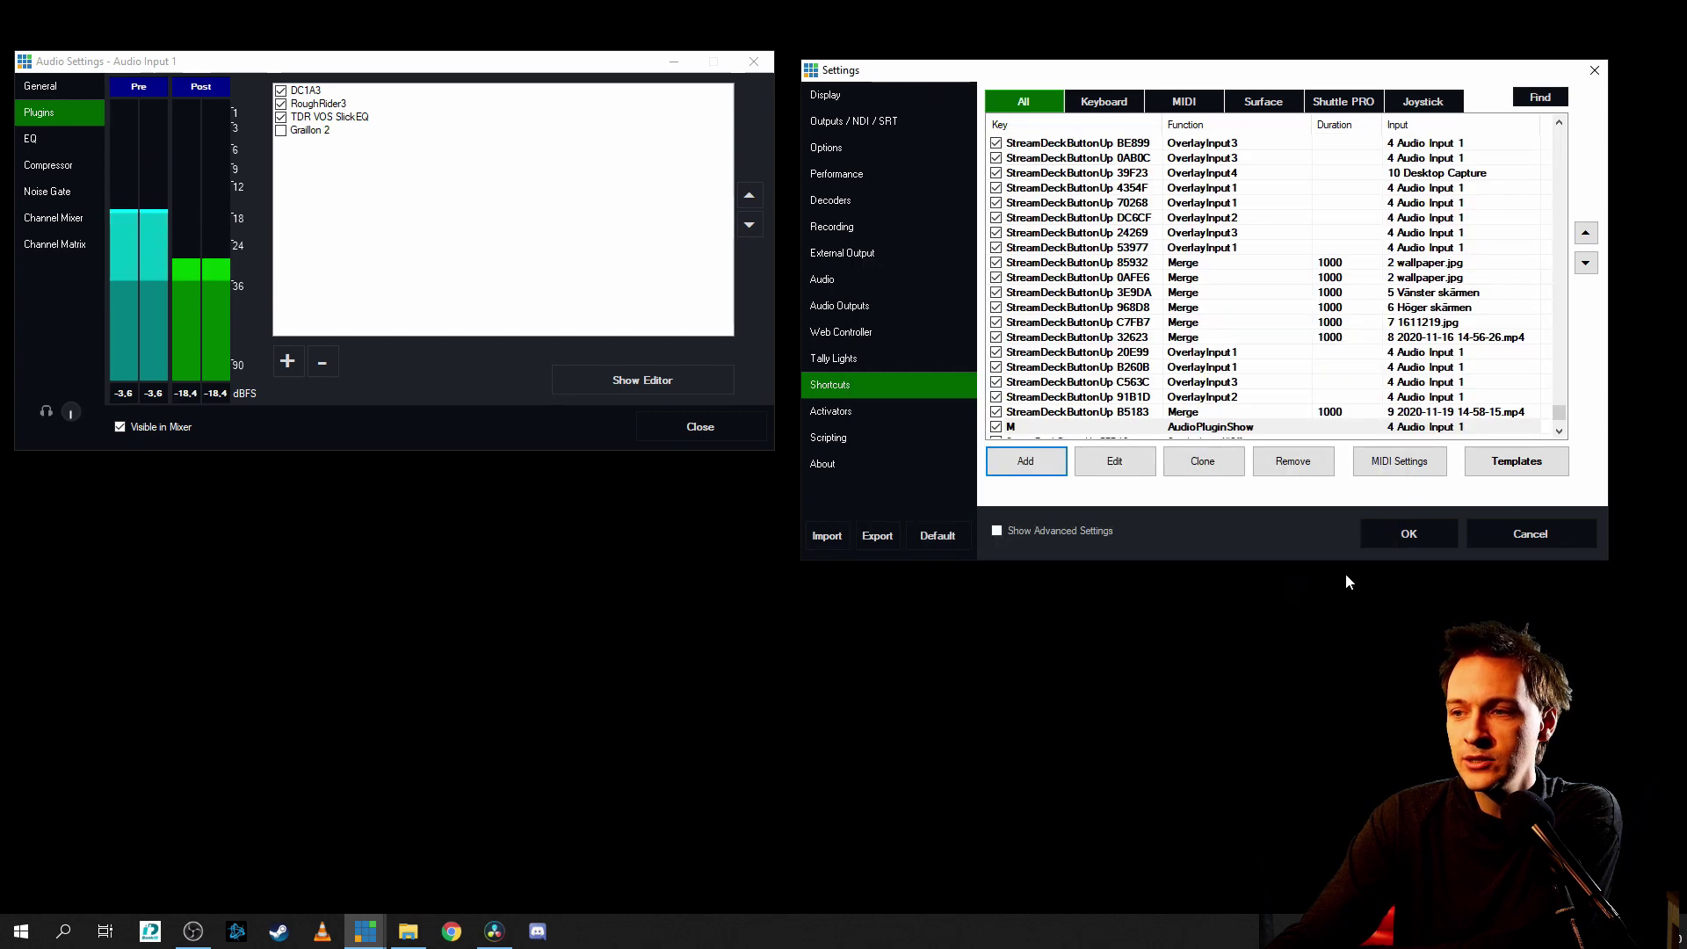
left_click(1418, 543)
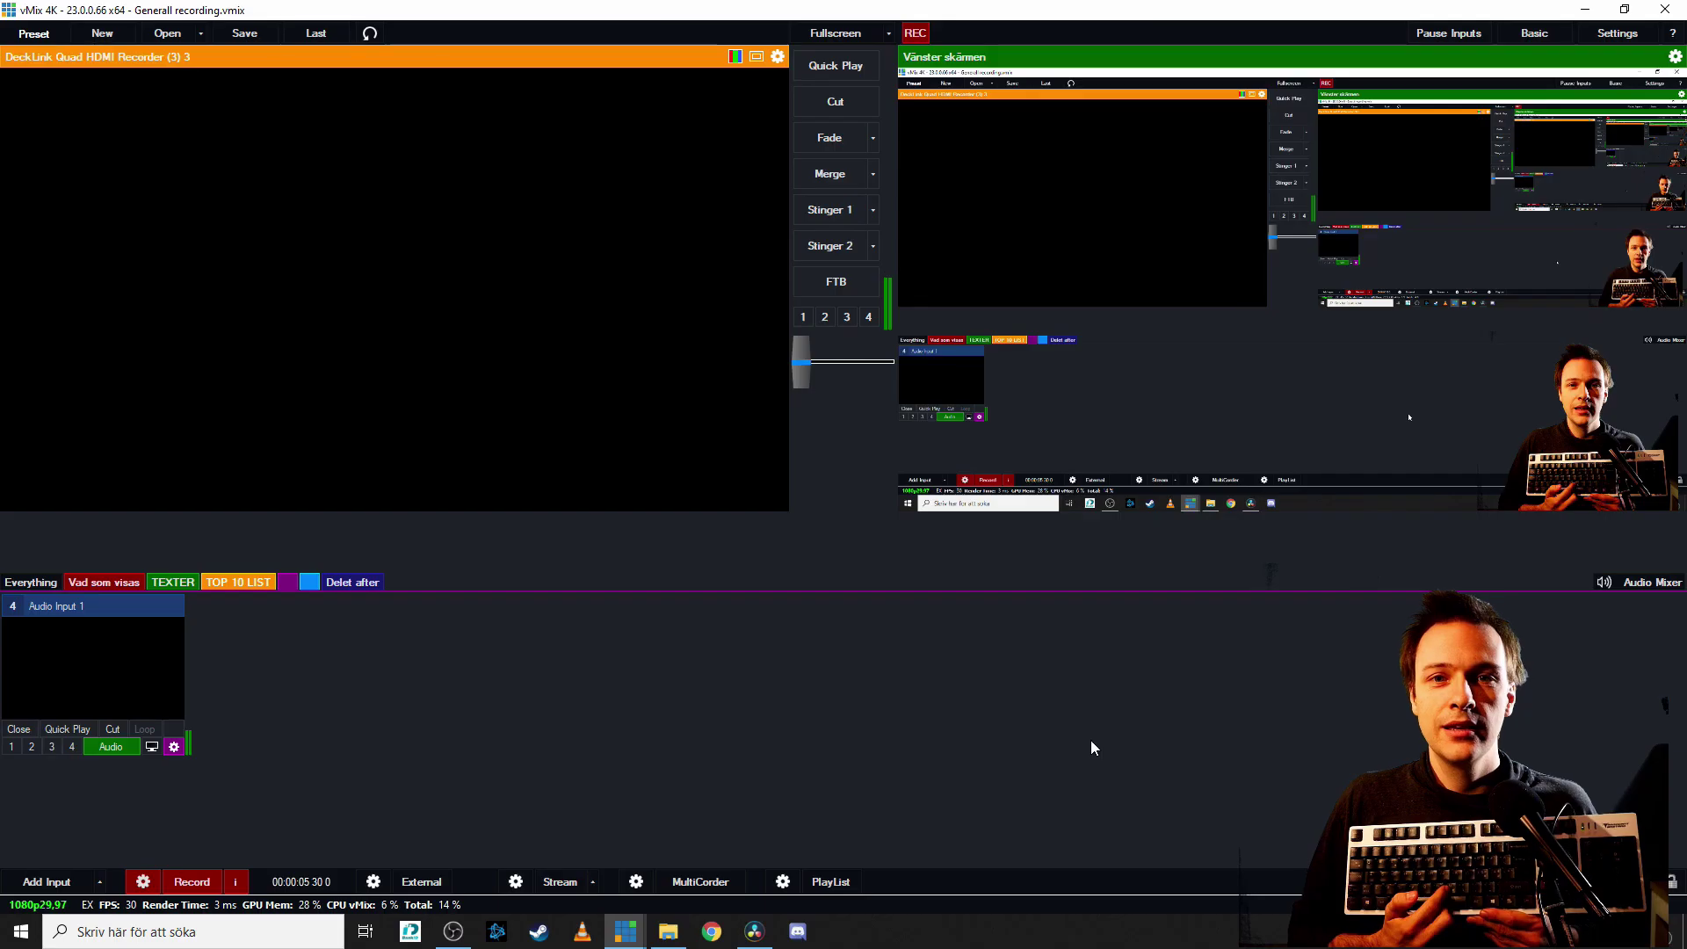
Pop up RoughRider3 with M, try the Sensitivity knob, and raise Input Level to -1.90 dB
key("m")
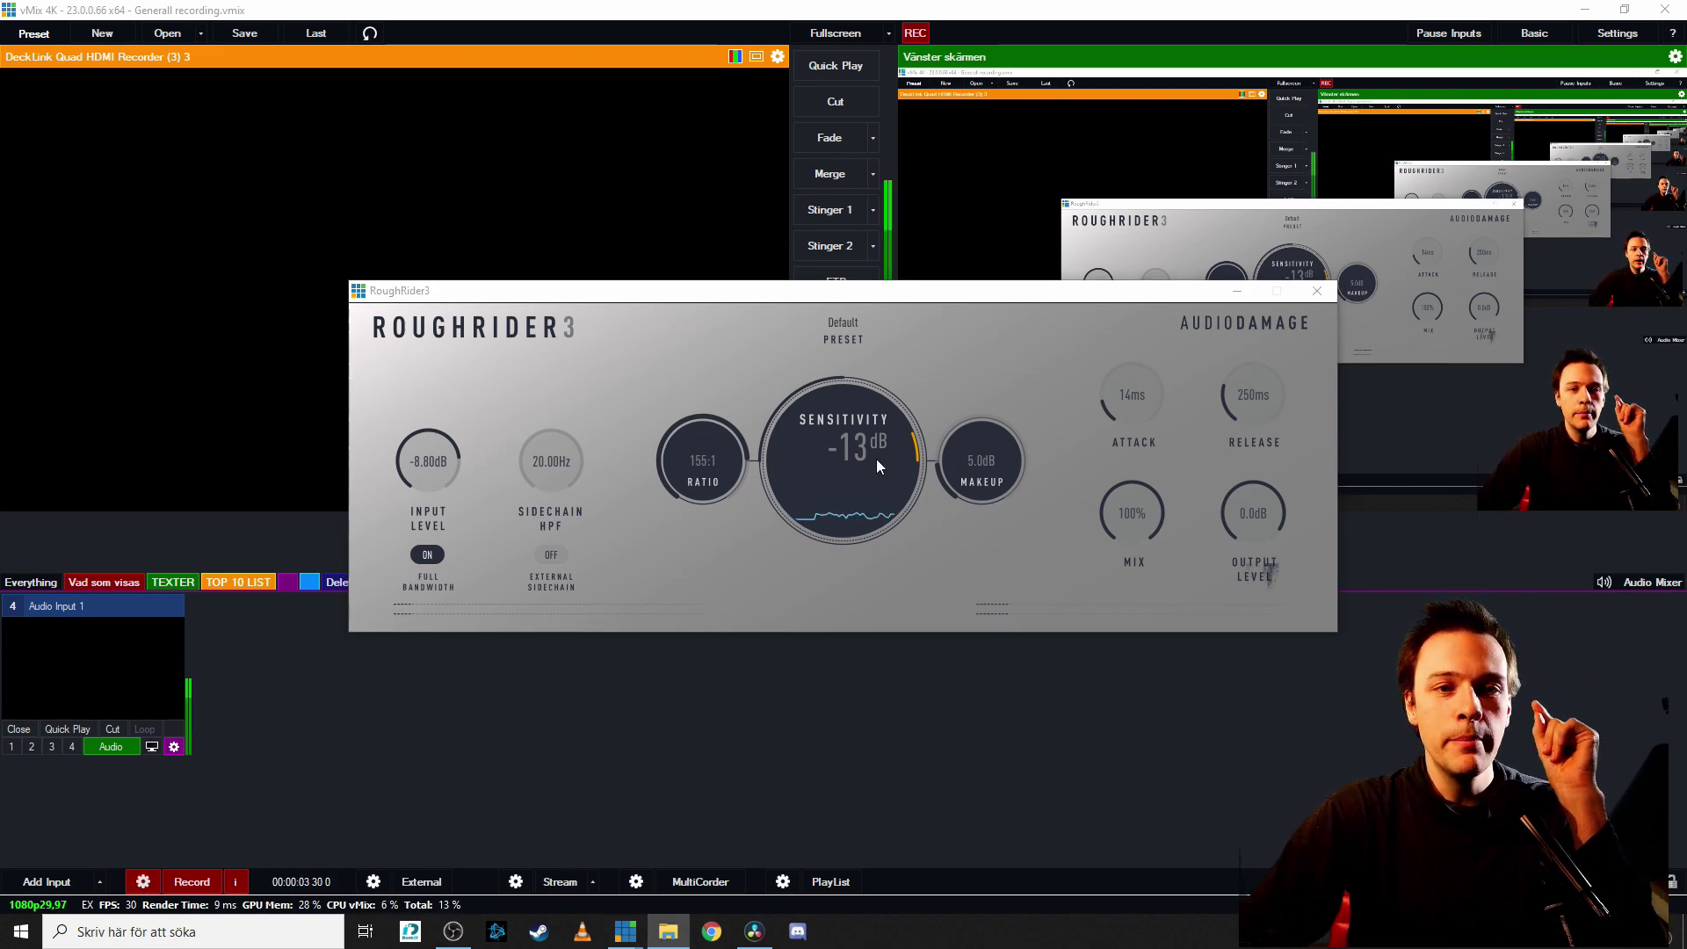
scroll(877, 459, "down", 7)
scroll(877, 458, "up", 7)
scroll(870, 457, "down", 7)
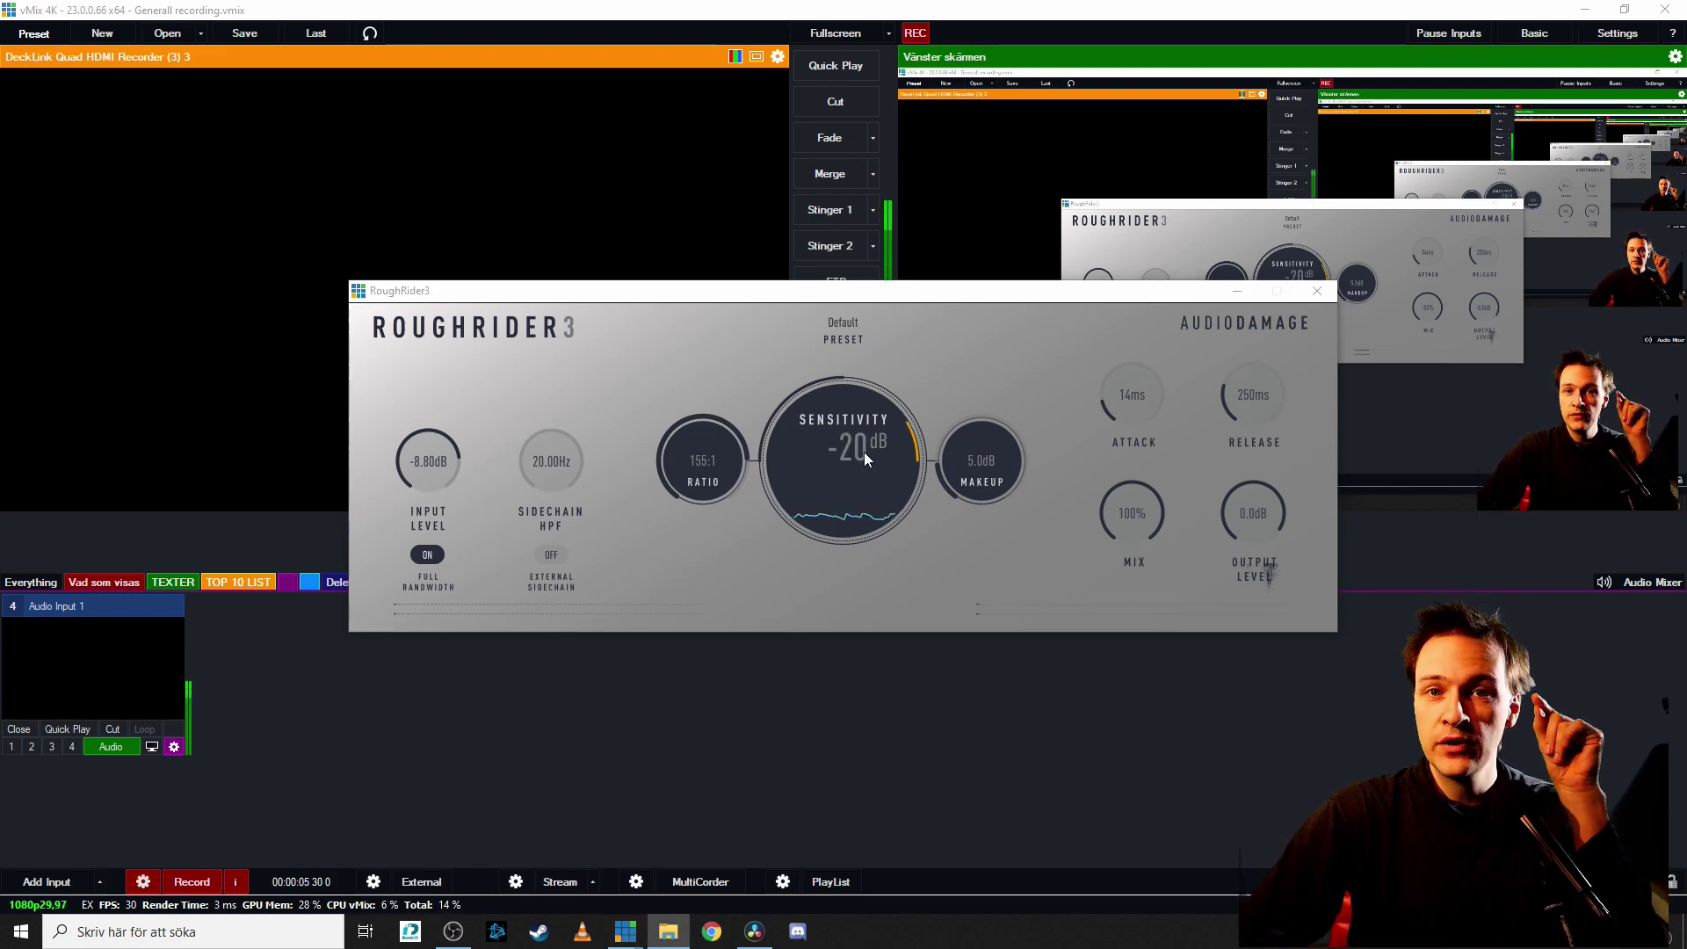
scroll(866, 455, "up", 20)
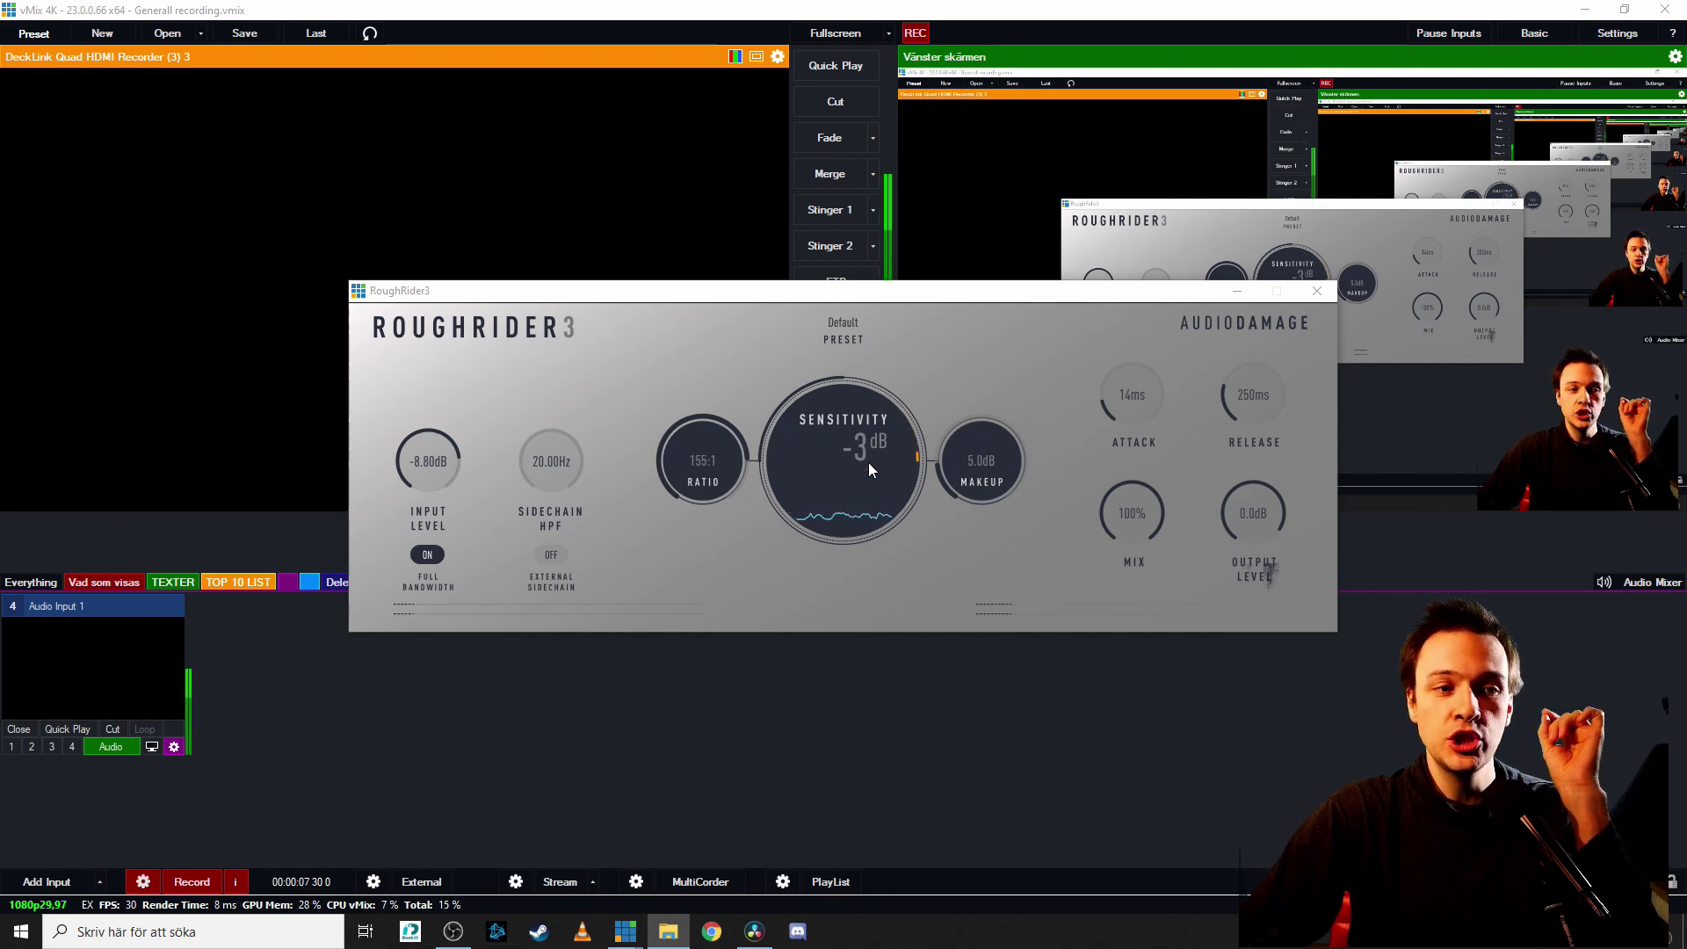
scroll(854, 441, "down", 11)
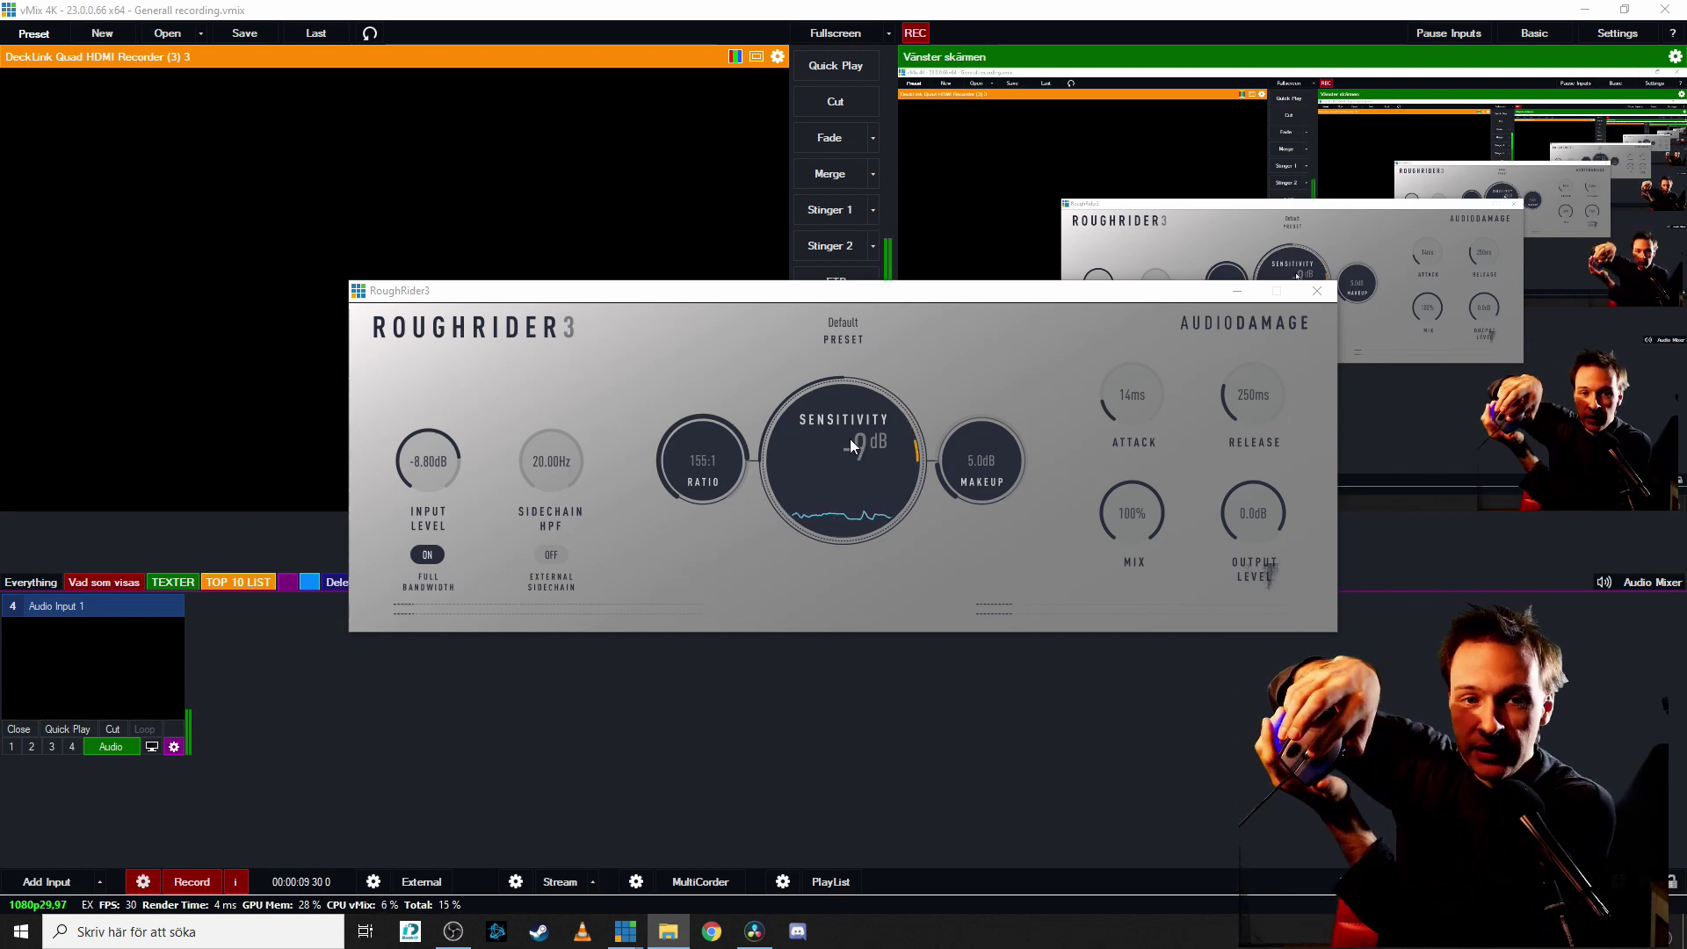
scroll(851, 445, "up", 11)
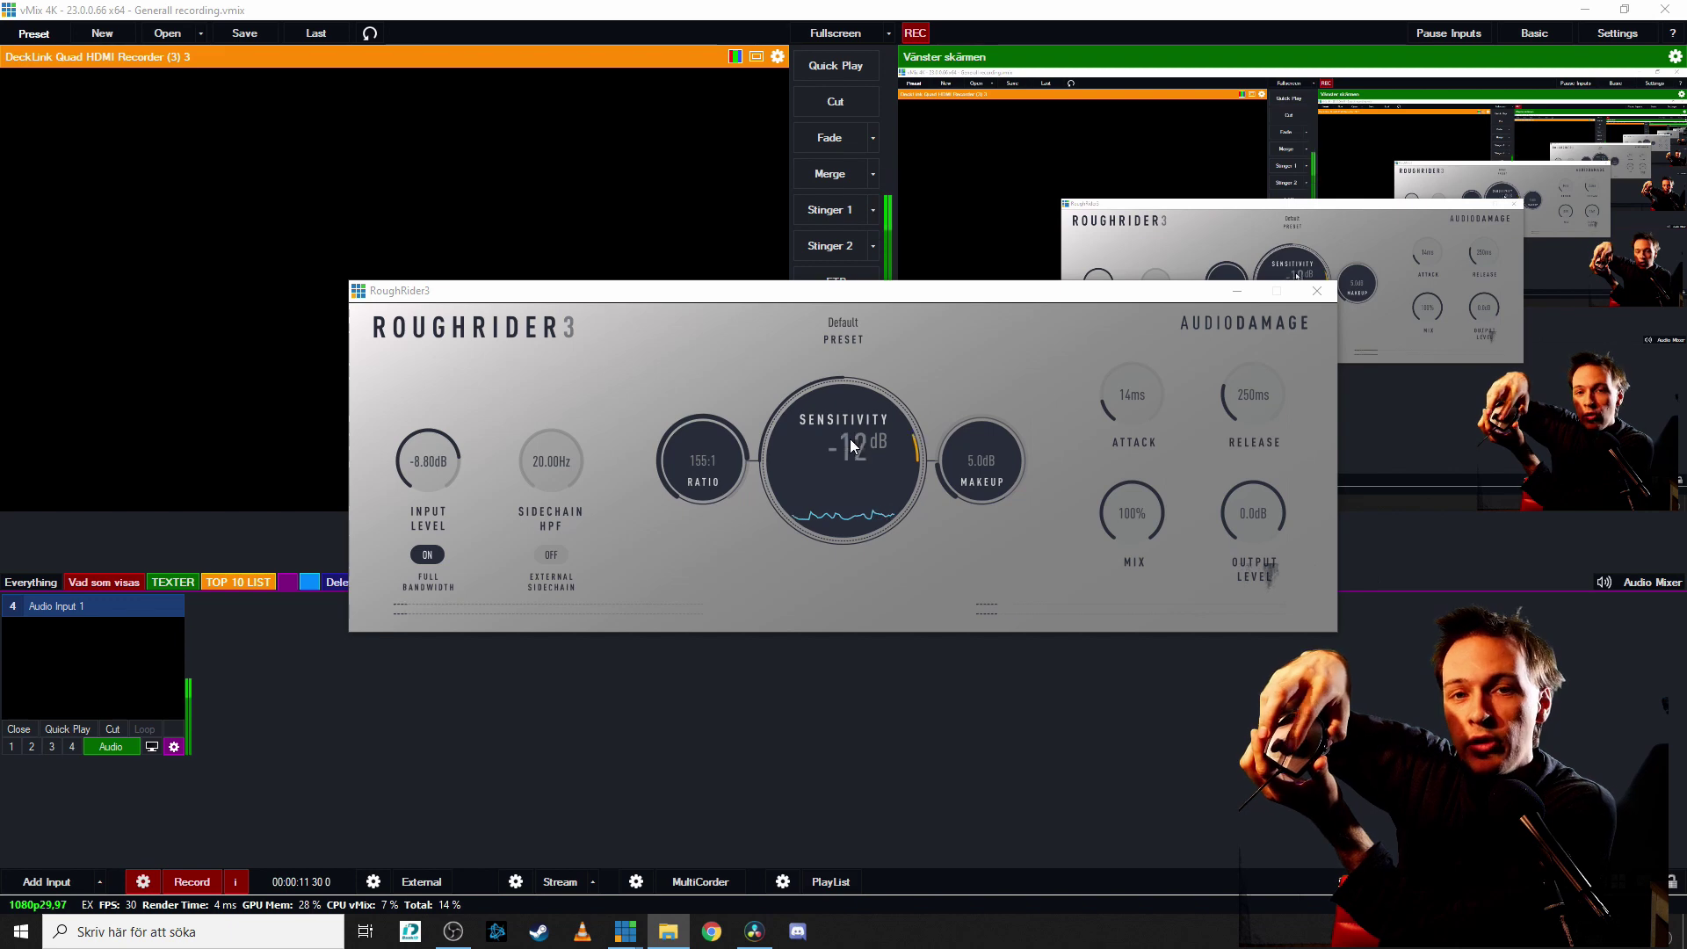
scroll(850, 440, "down", 16)
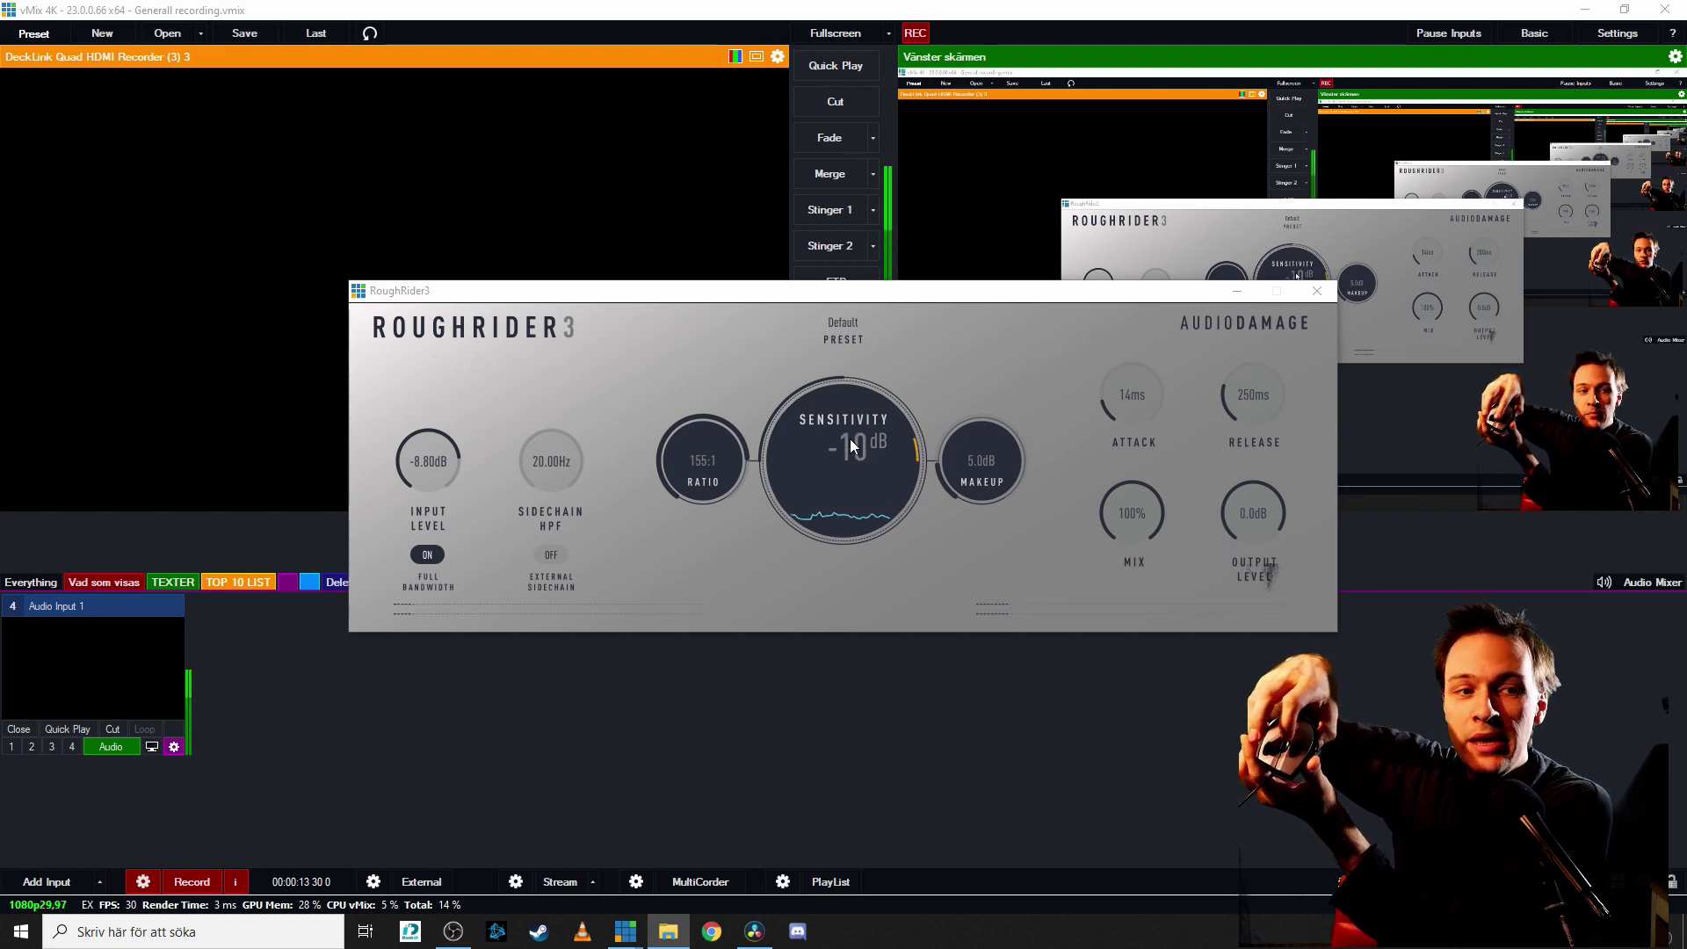
scroll(851, 439, "up", 14)
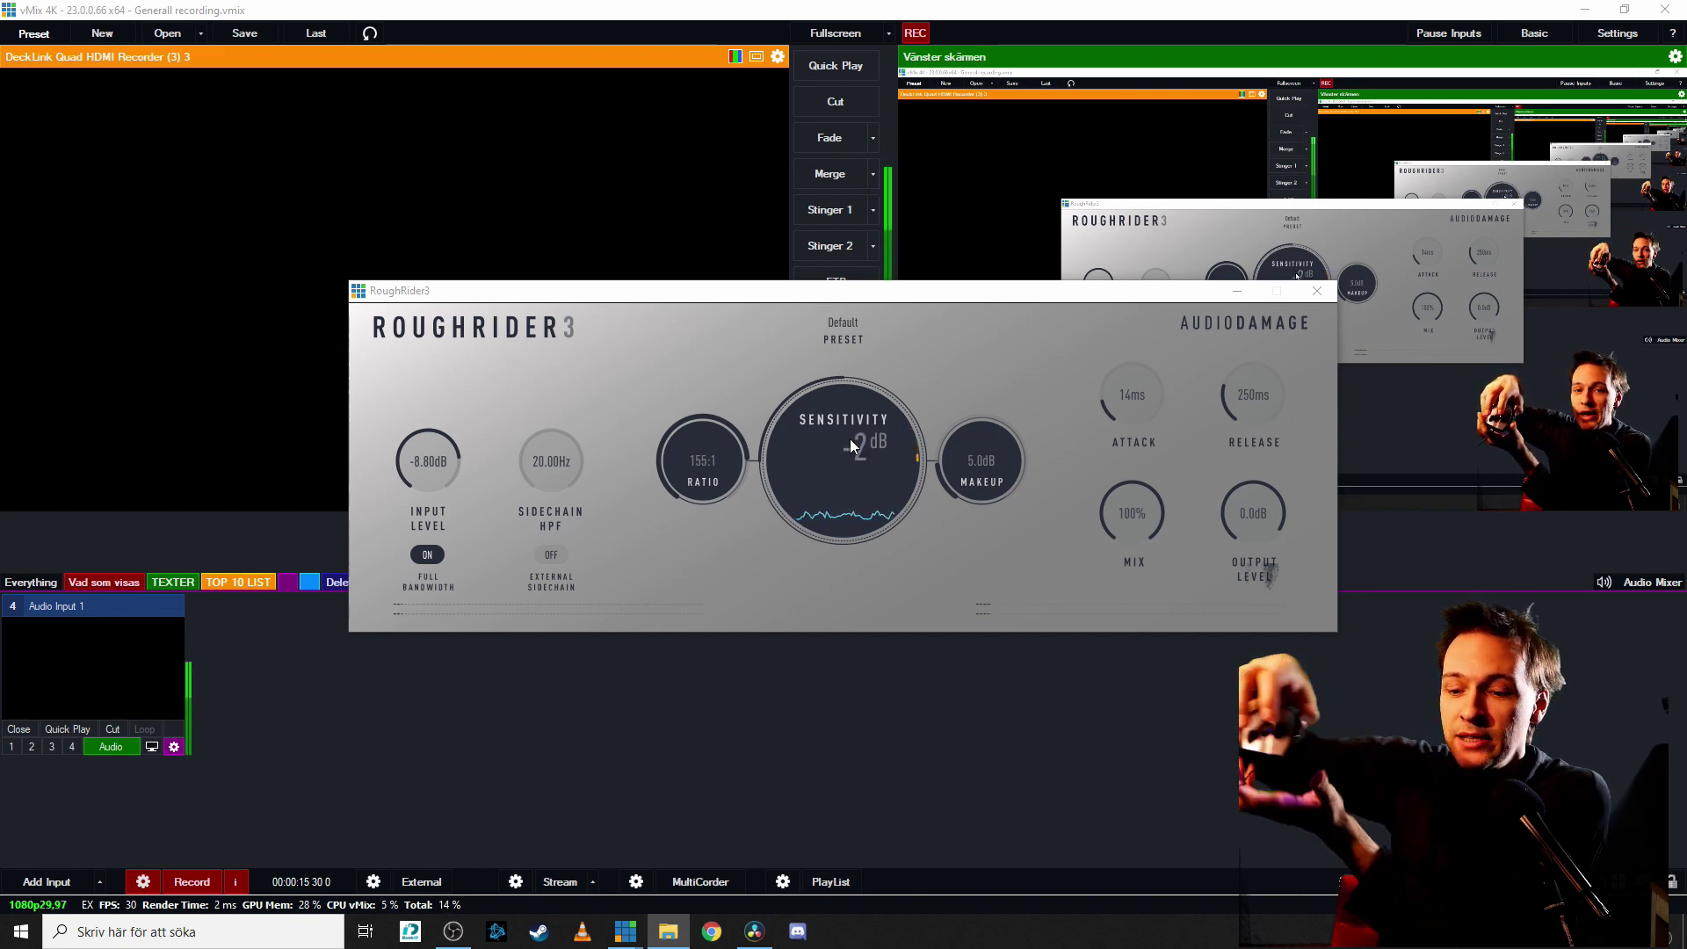
scroll(428, 458, "up", 7)
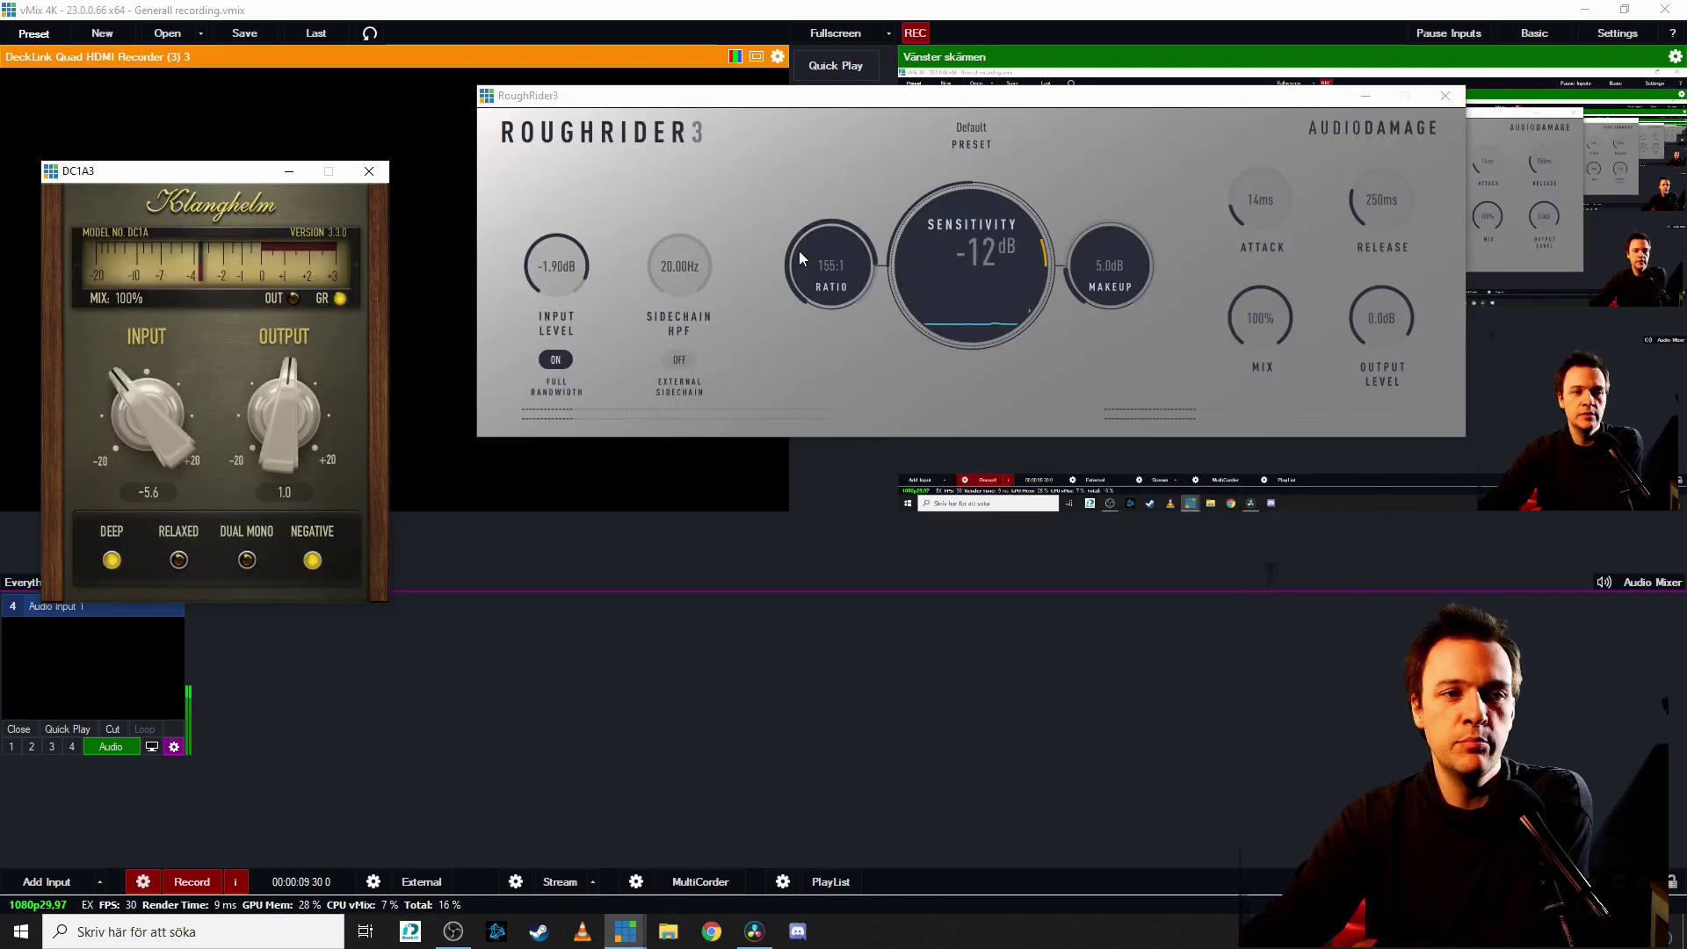
Scroll down through the Shortcuts settings
scroll(551, 271, "down", 7)
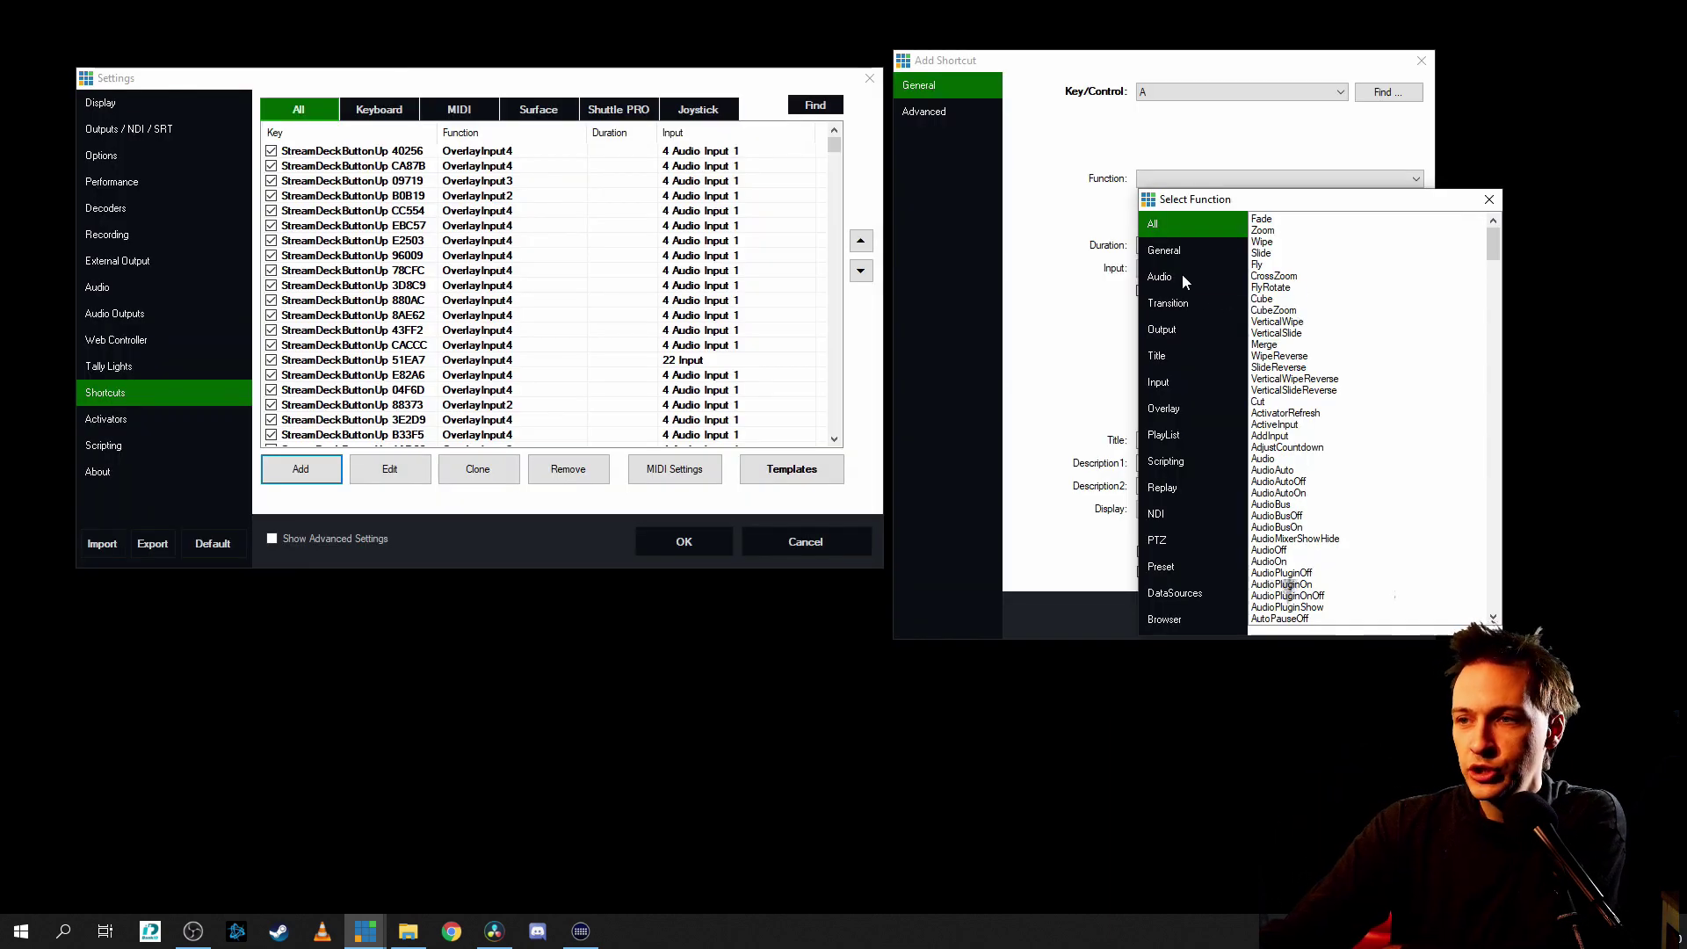
Filter the Select Function list to the Audio category
left_click(1185, 279)
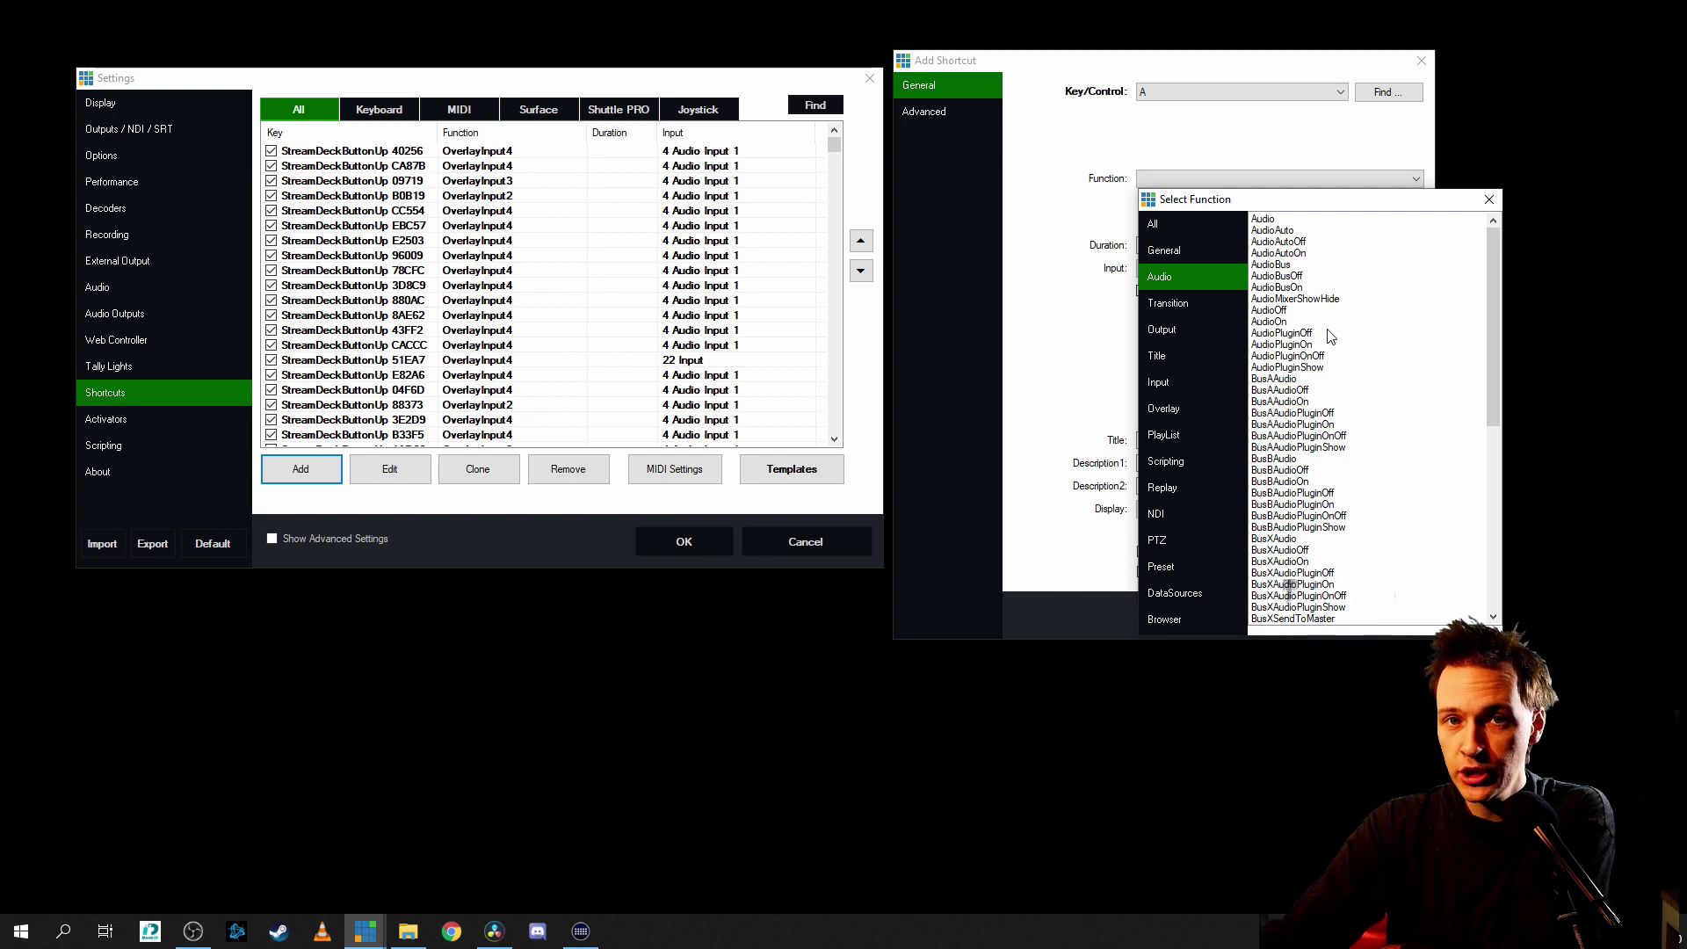